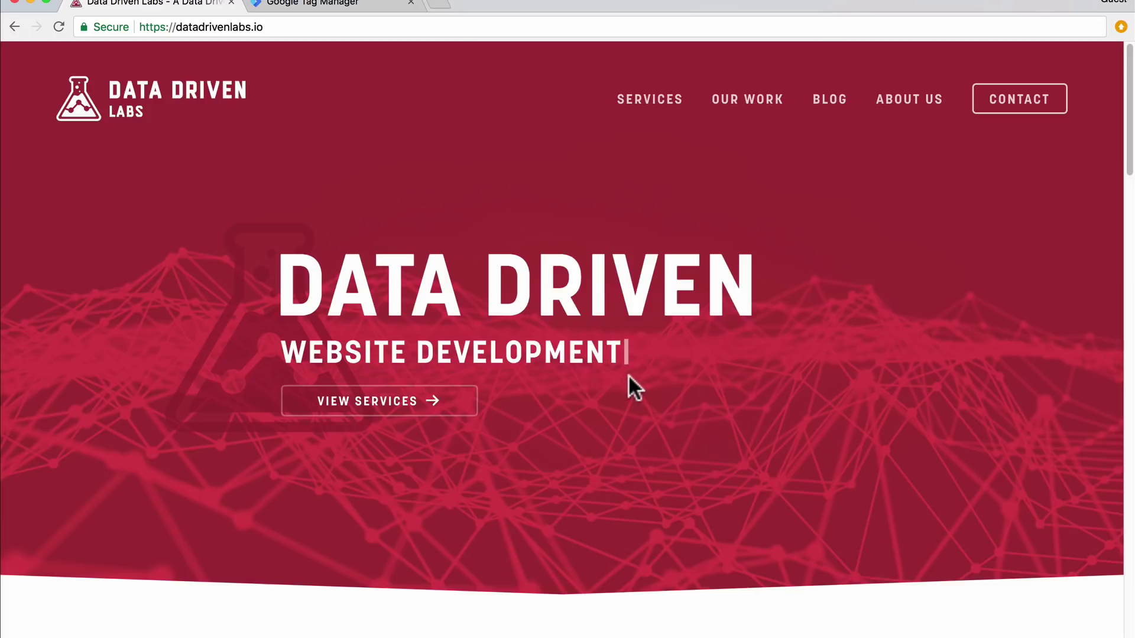
Look over the Data Driven Labs homepage for links and buttons whose clicks could be tracked, including View Services
{"action": "scroll", "coordinate": [622, 365], "scroll_direction": "down", "scroll_amount": 3}
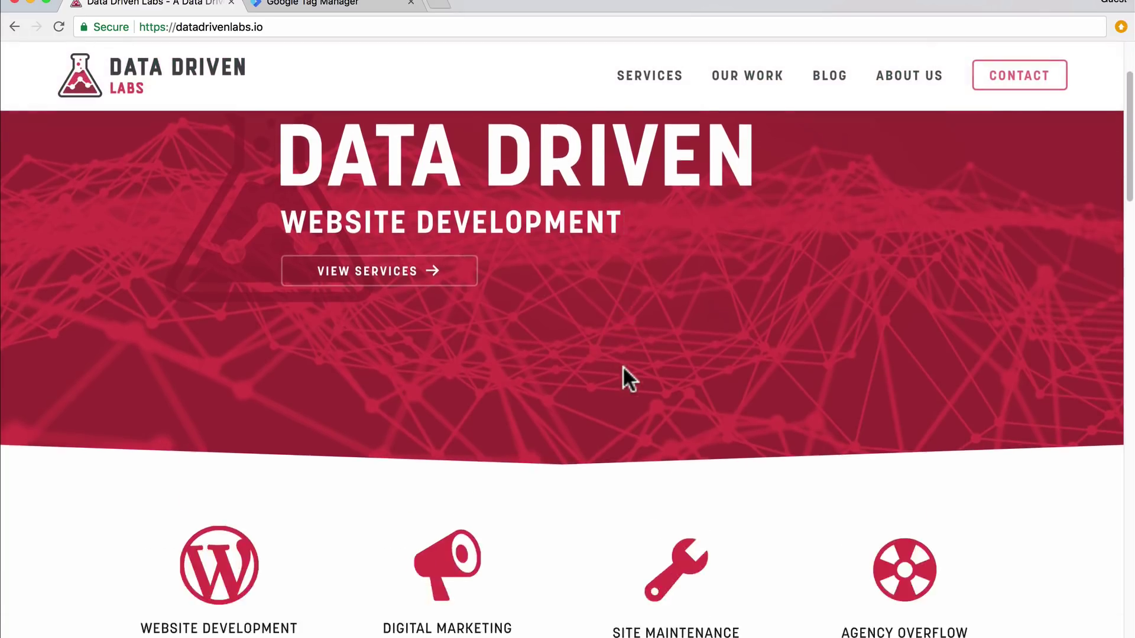
{"action": "scroll", "coordinate": [622, 366], "scroll_direction": "down", "scroll_amount": 4}
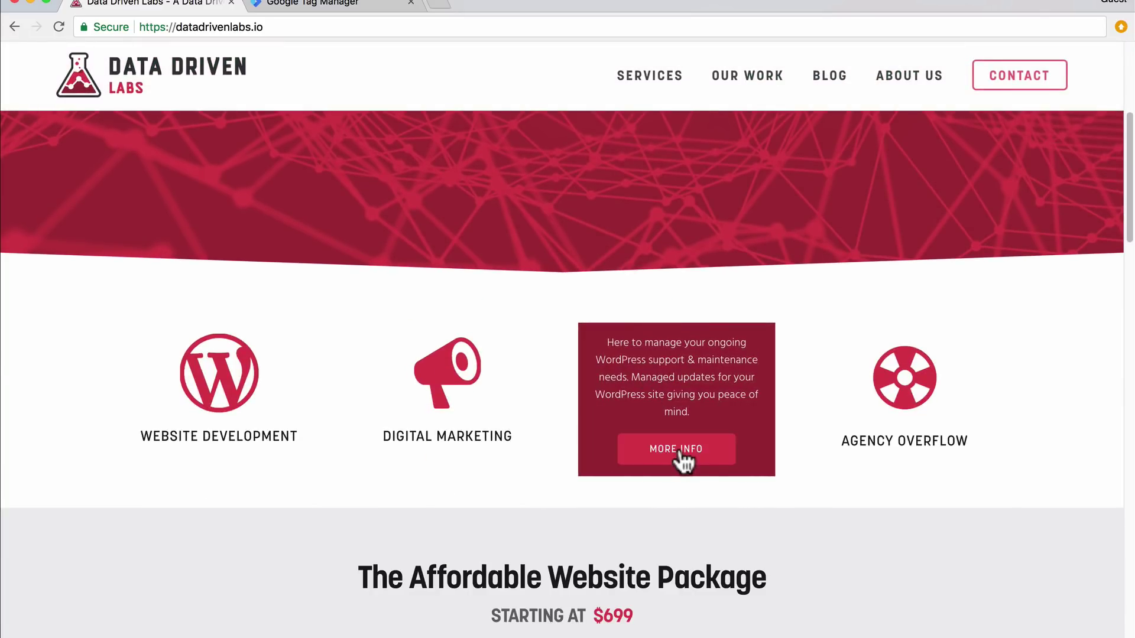
{"action": "scroll", "coordinate": [686, 453], "scroll_direction": "down", "scroll_amount": 10}
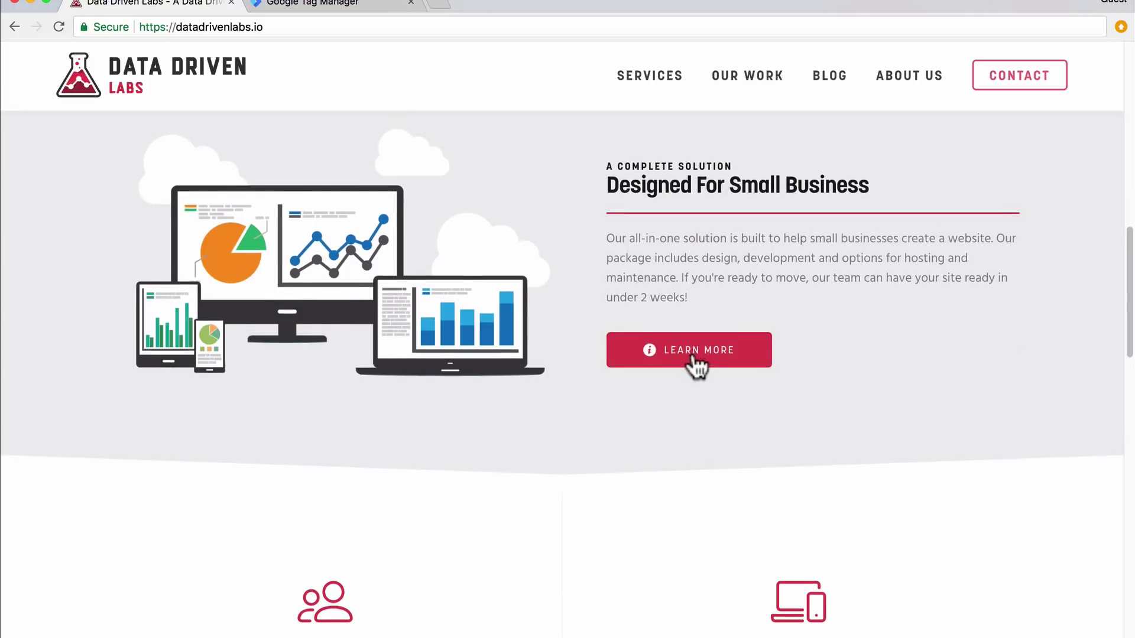
{"action": "scroll", "coordinate": [689, 358], "scroll_direction": "up", "scroll_amount": 15}
{"action": "scroll", "coordinate": [688, 356], "scroll_direction": "up", "scroll_amount": 2}
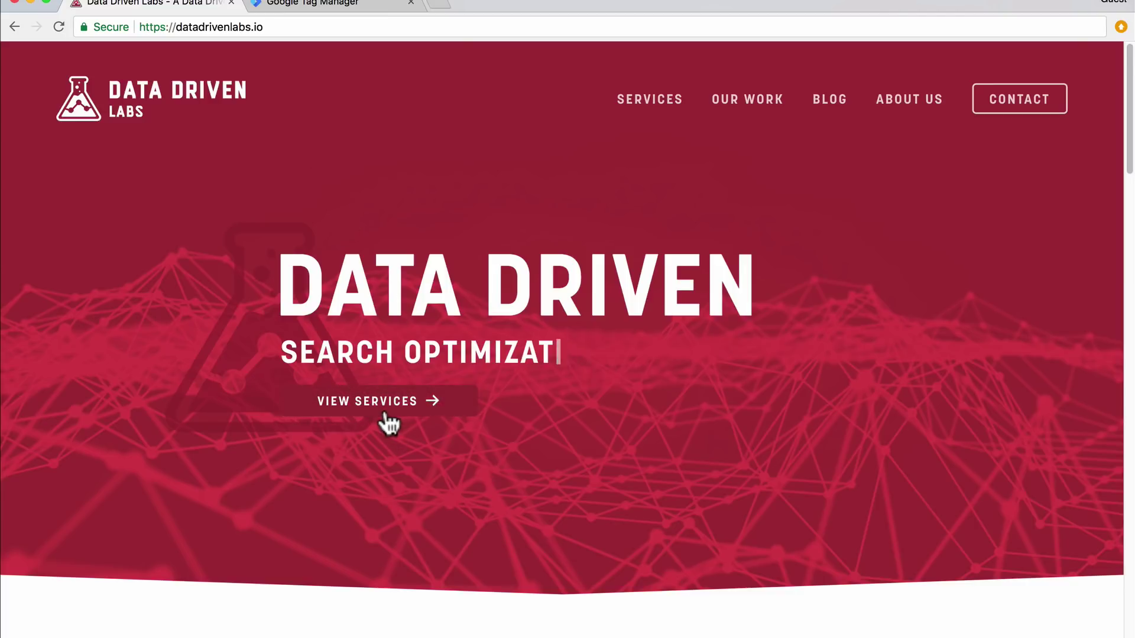
Switch to Google Tag Manager and check which click variables are enabled in the built-in variables configuration
{"action": "left_click", "coordinate": [340, 4]}
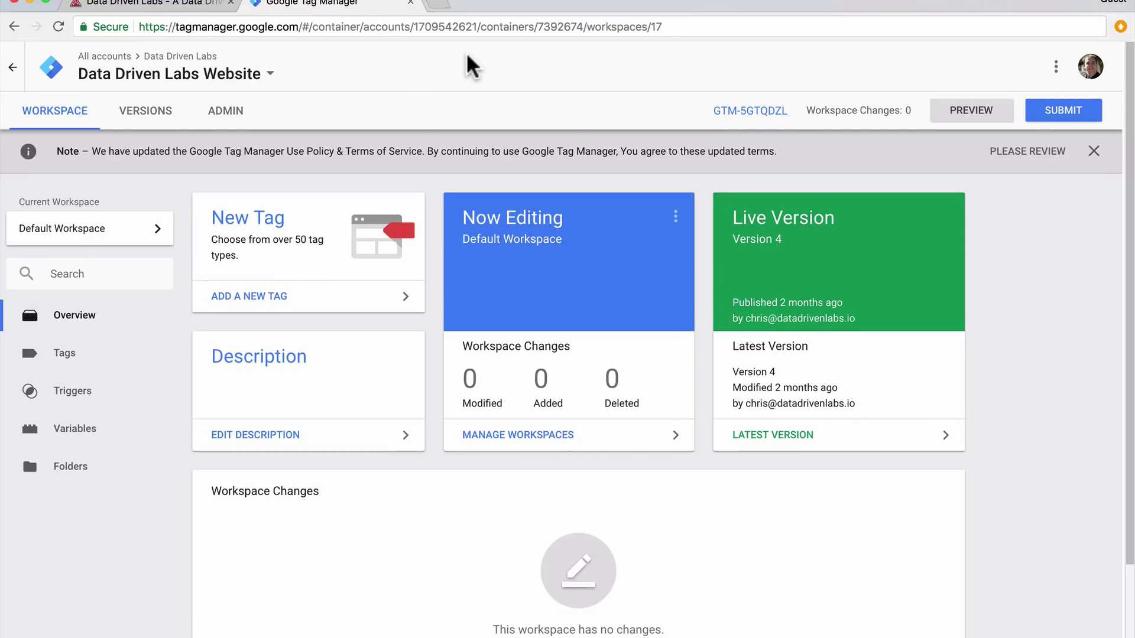
{"action": "left_click", "coordinate": [96, 439]}
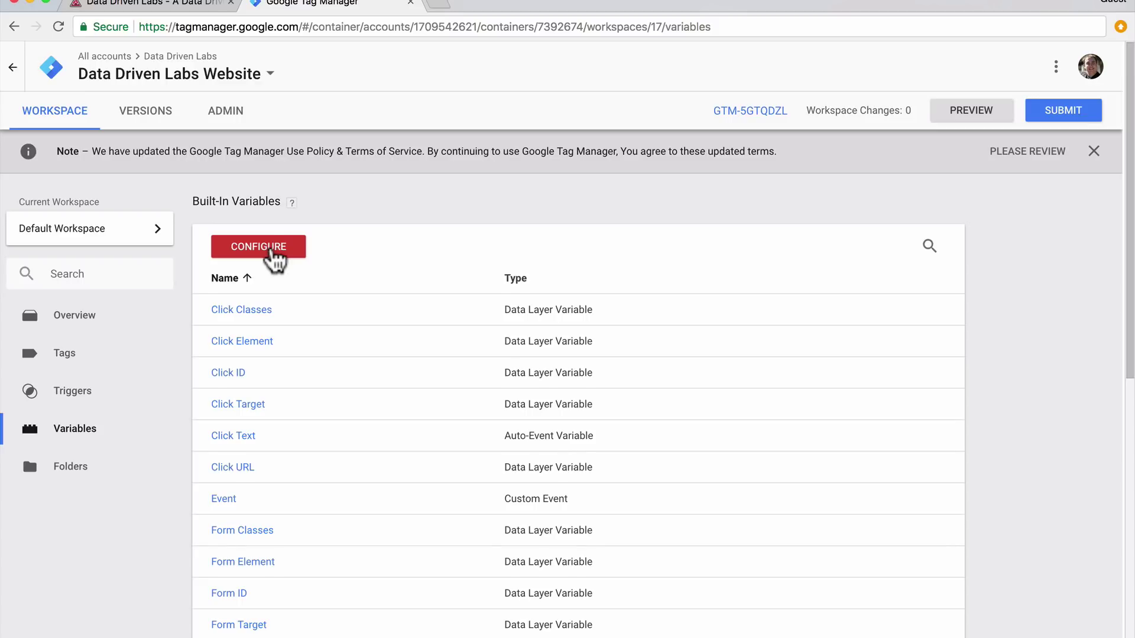
{"action": "left_click", "coordinate": [270, 247]}
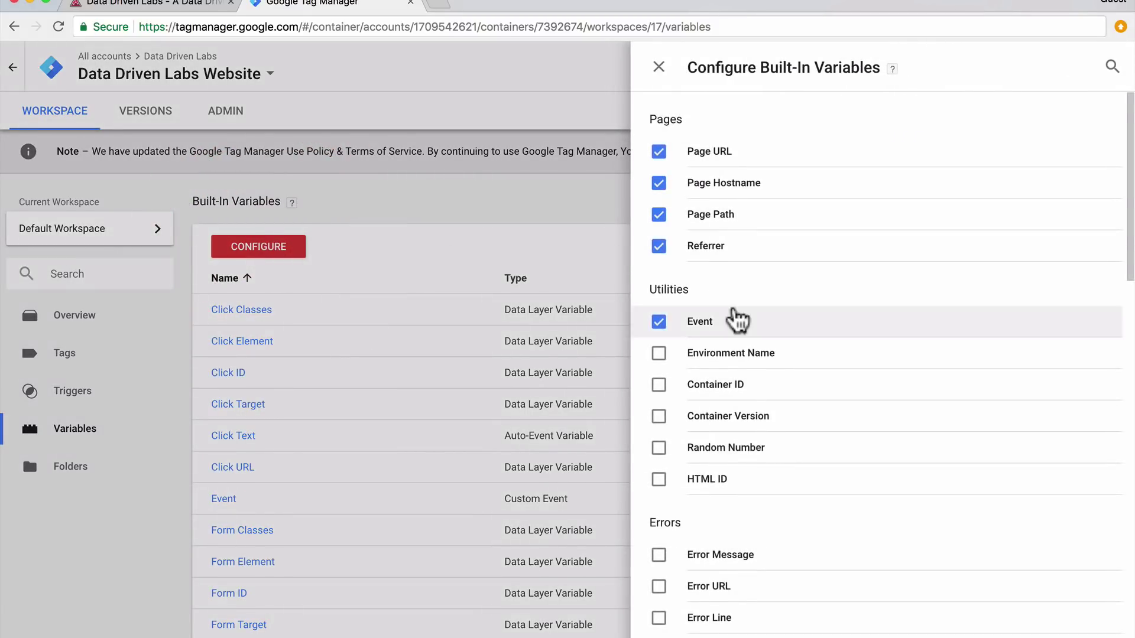
{"action": "scroll", "coordinate": [738, 321], "scroll_direction": "down", "scroll_amount": 7}
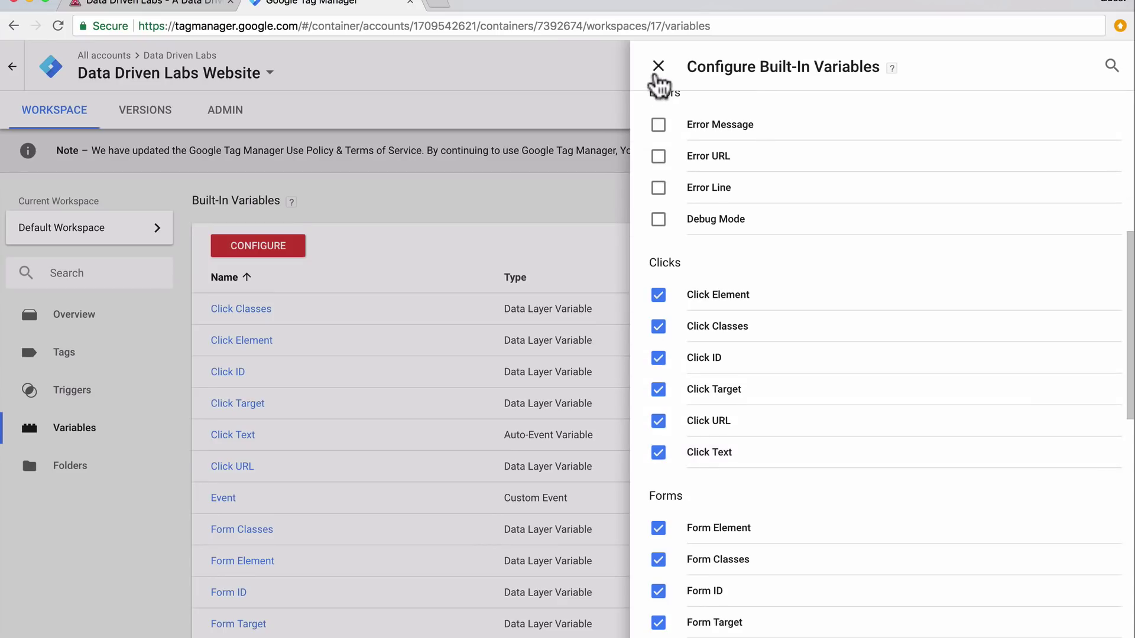
{"action": "left_click", "coordinate": [657, 69]}
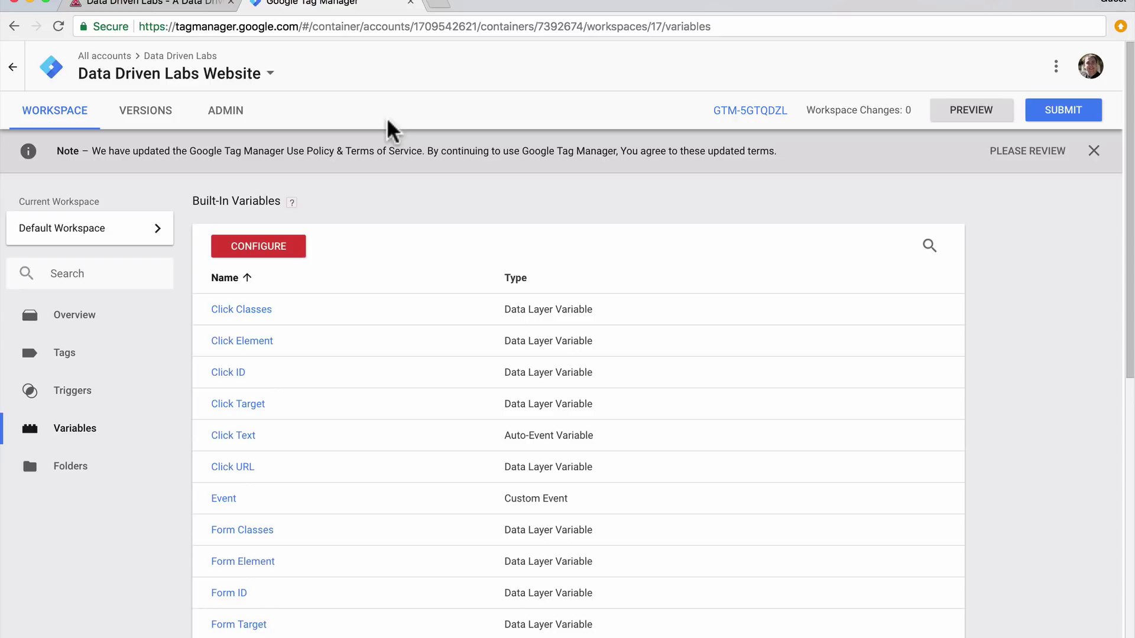
Create a new trigger named "Click - All Clicks"
{"action": "left_click", "coordinate": [86, 391]}
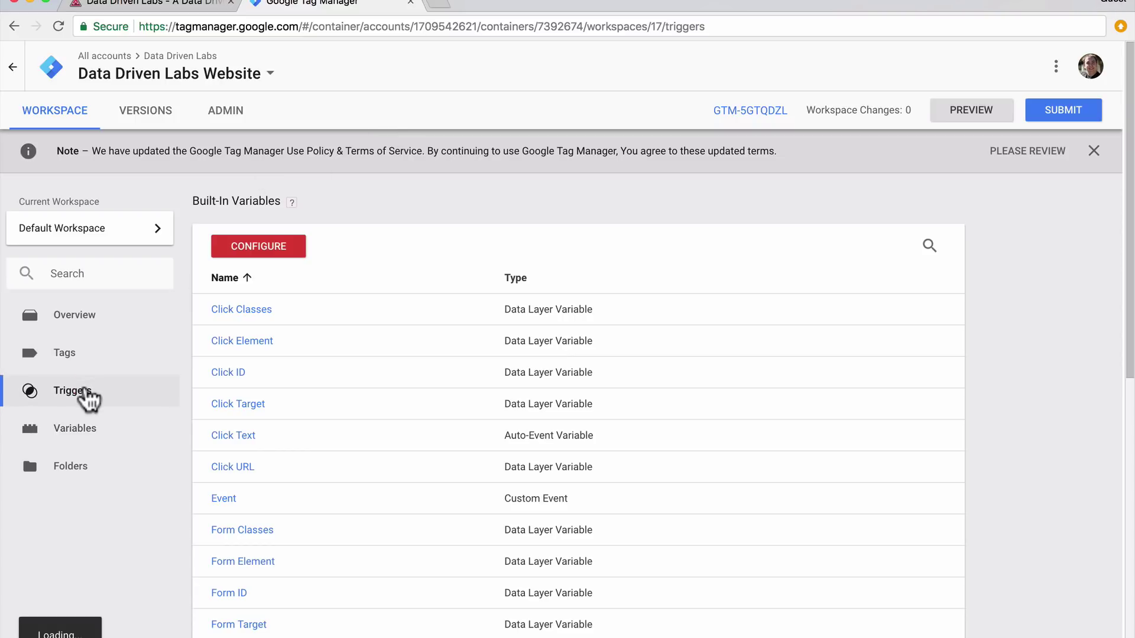
{"action": "left_click", "coordinate": [241, 247]}
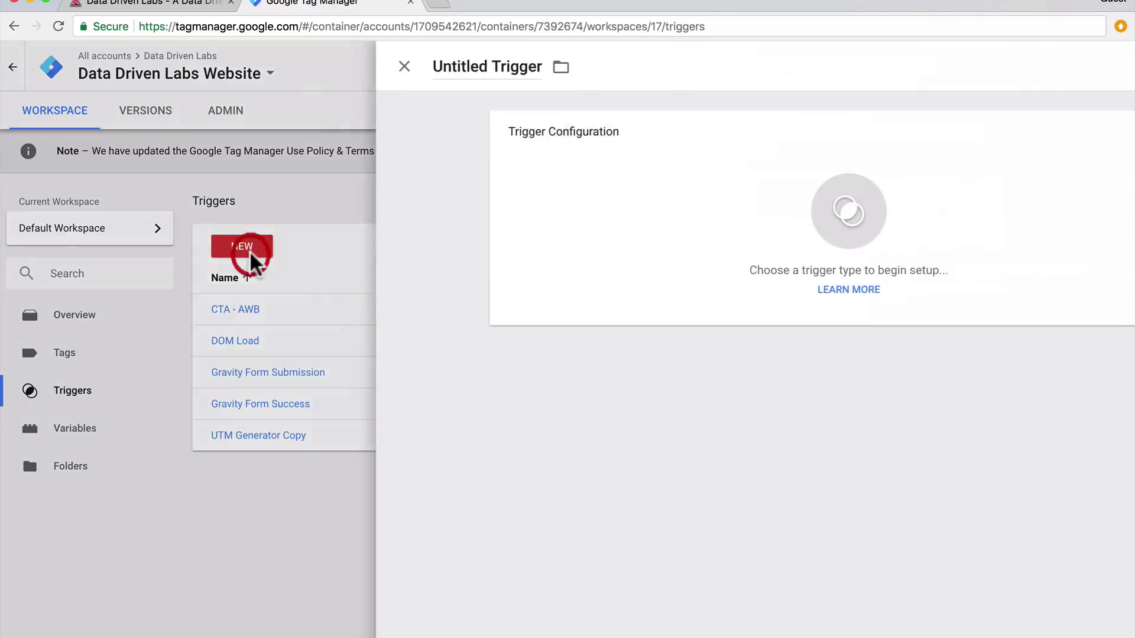
{"action": "left_click", "coordinate": [259, 66]}
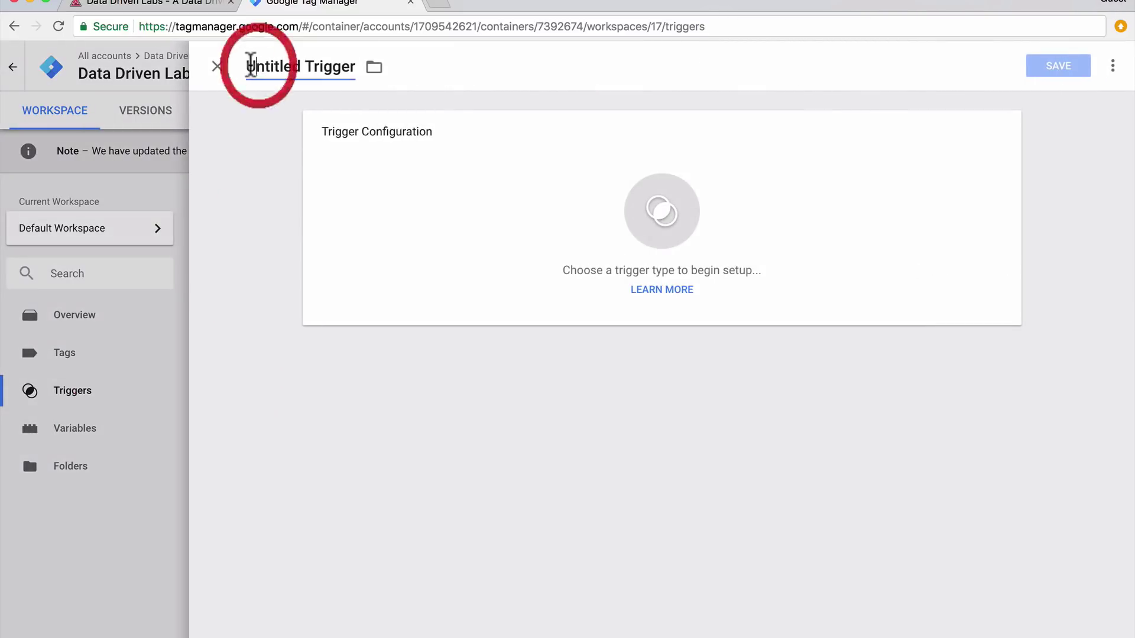
{"action": "left_click_drag", "start_coordinate": [261, 69], "coordinate": [365, 81]}
{"action": "type", "text": "Click - All Clicks"}
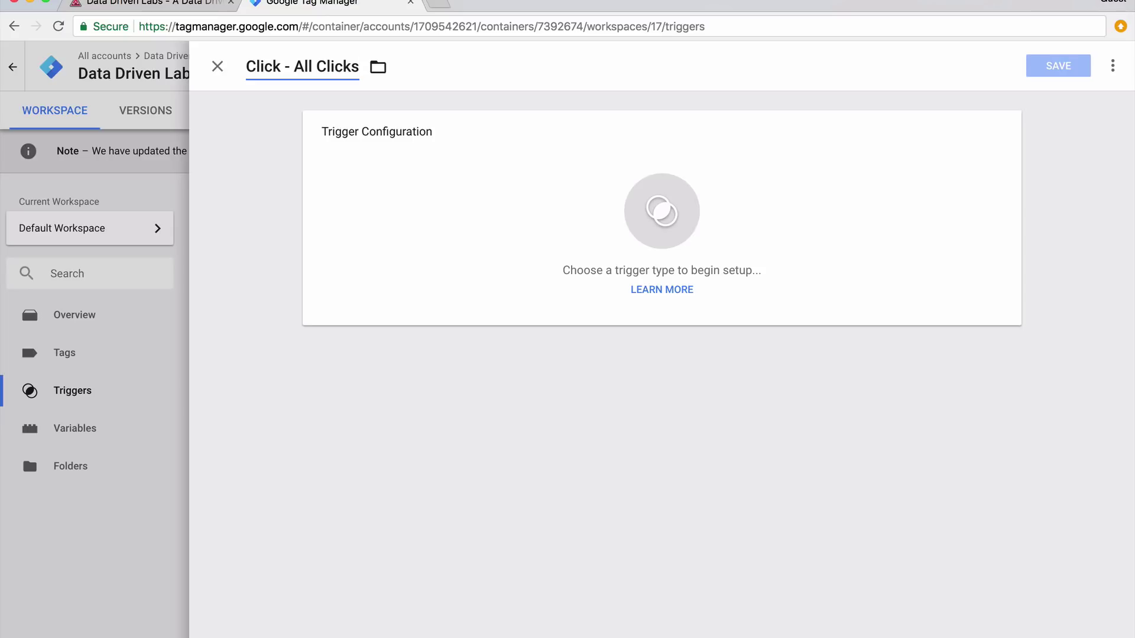
Set the trigger type to Click - All Elements, firing on all clicks, and save the trigger
{"action": "left_click", "coordinate": [680, 220]}
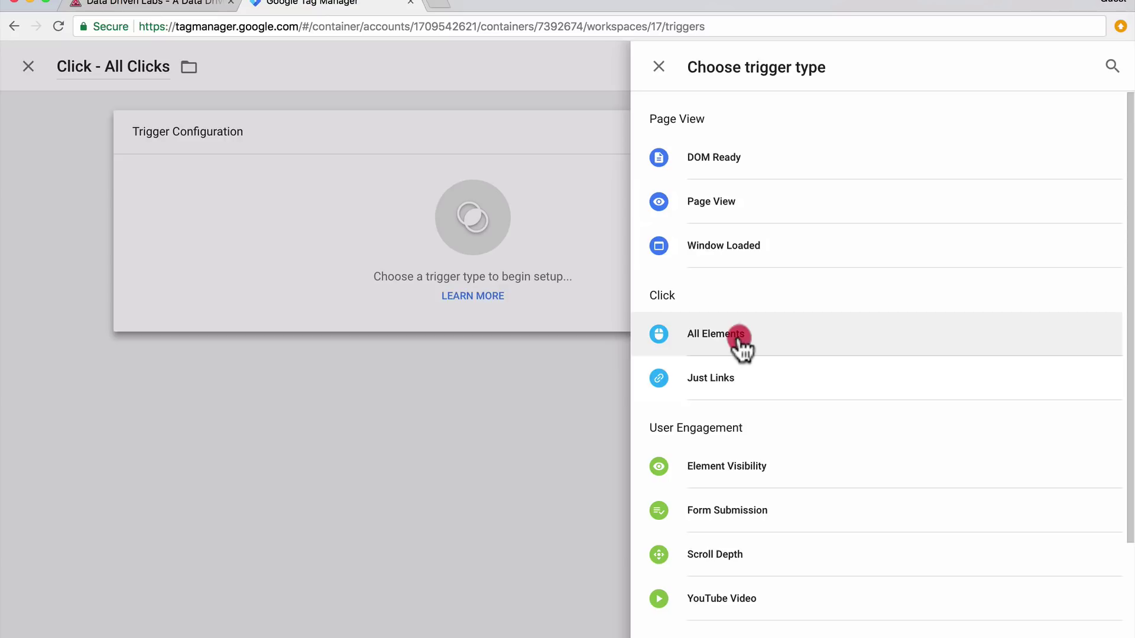
{"action": "left_click", "coordinate": [738, 338]}
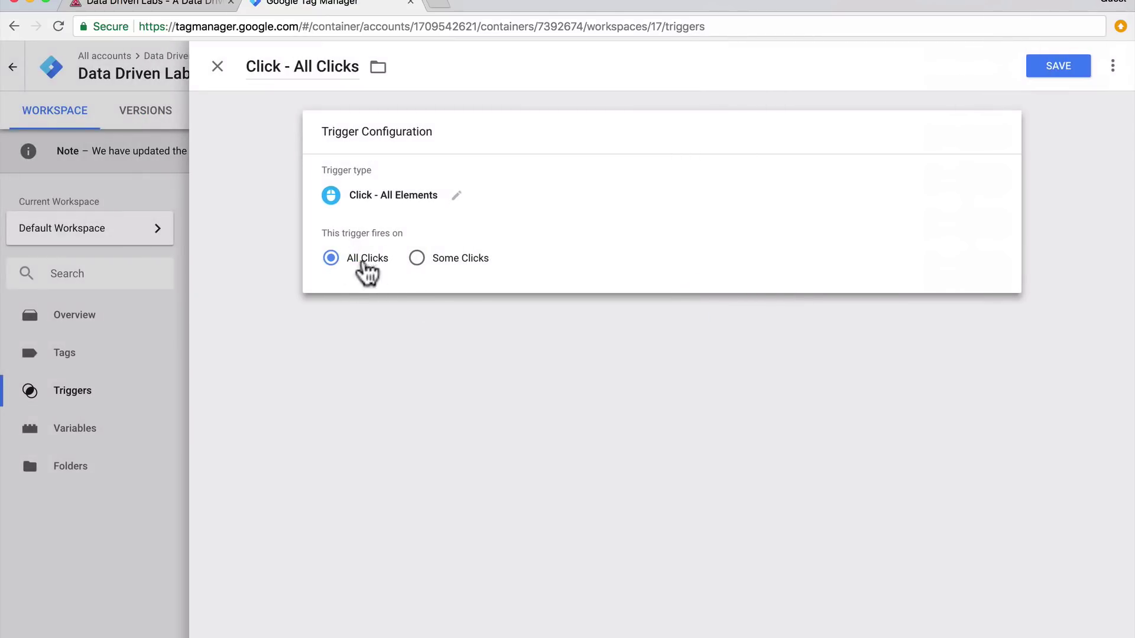
{"action": "left_click", "coordinate": [1046, 71]}
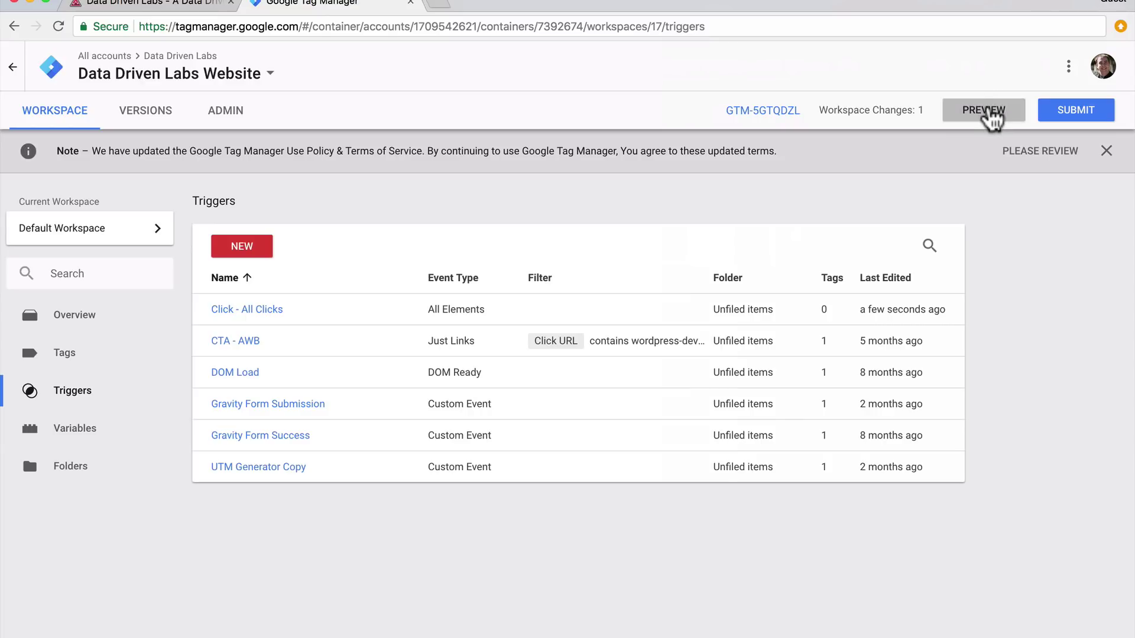
Start previewing the workspace, make a test click on the website's DATA DRIVEN heading and open its gtm.click event
{"action": "left_click", "coordinate": [984, 110]}
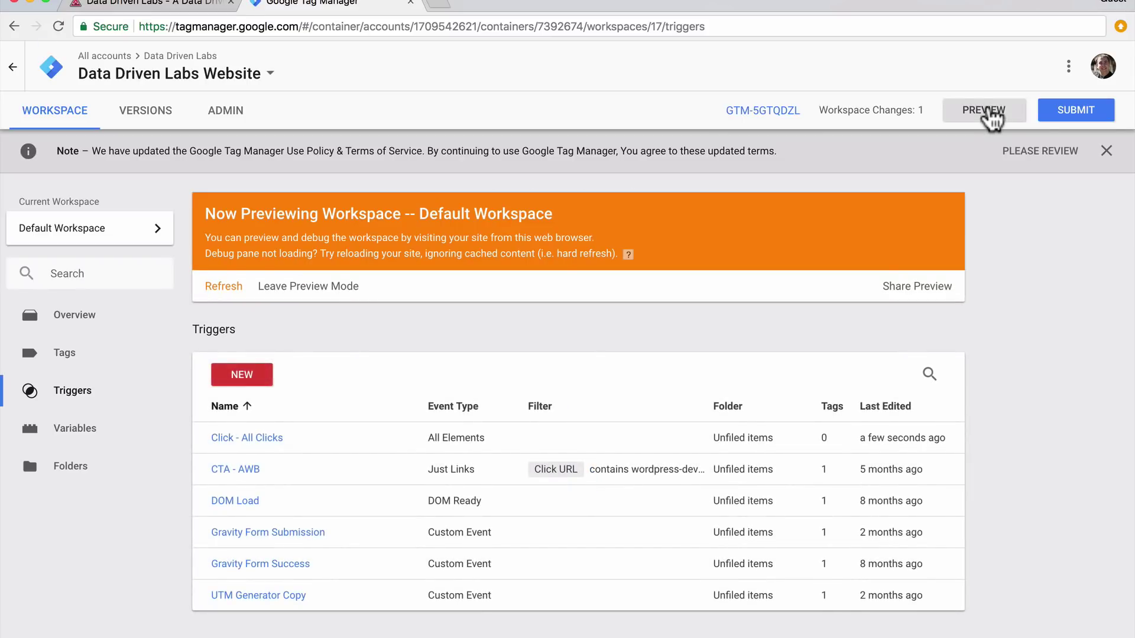
{"action": "left_click", "coordinate": [220, 5]}
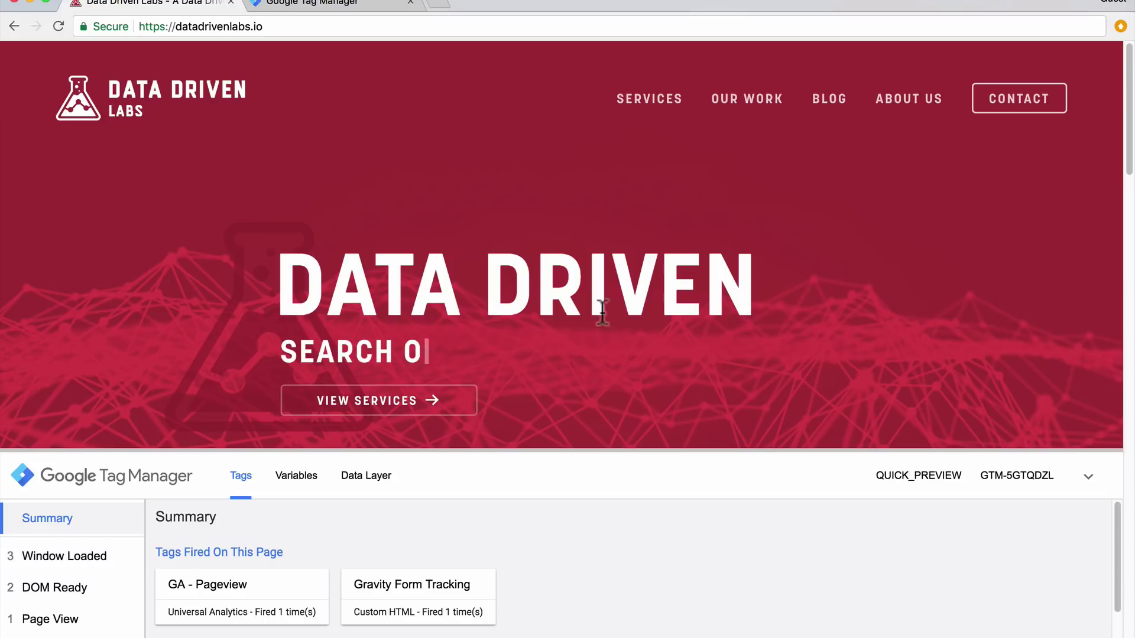
{"action": "left_click", "coordinate": [572, 283]}
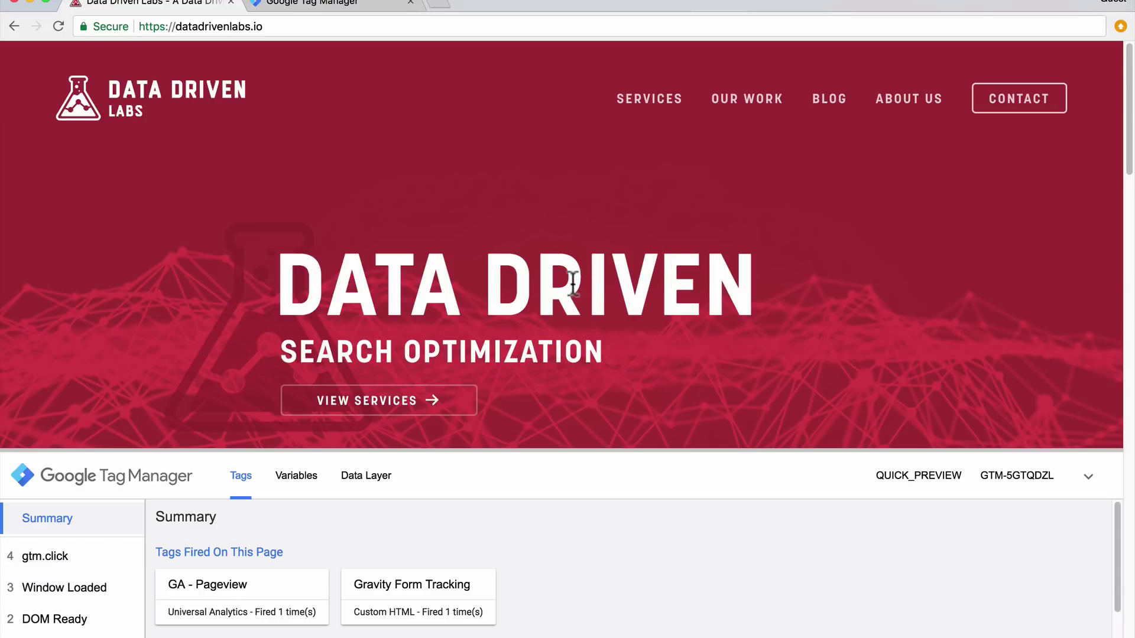
{"action": "left_click", "coordinate": [50, 569]}
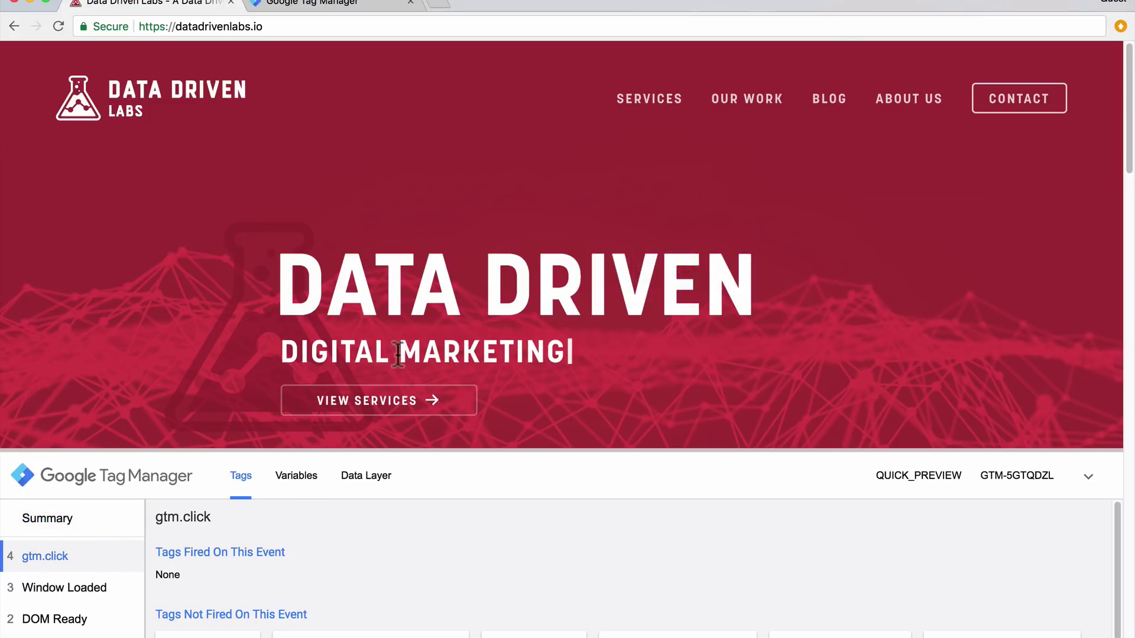
Make test clicks on the homepage's rotating subheading and the "Designed For Small Business" heading
{"action": "left_click", "coordinate": [421, 405]}
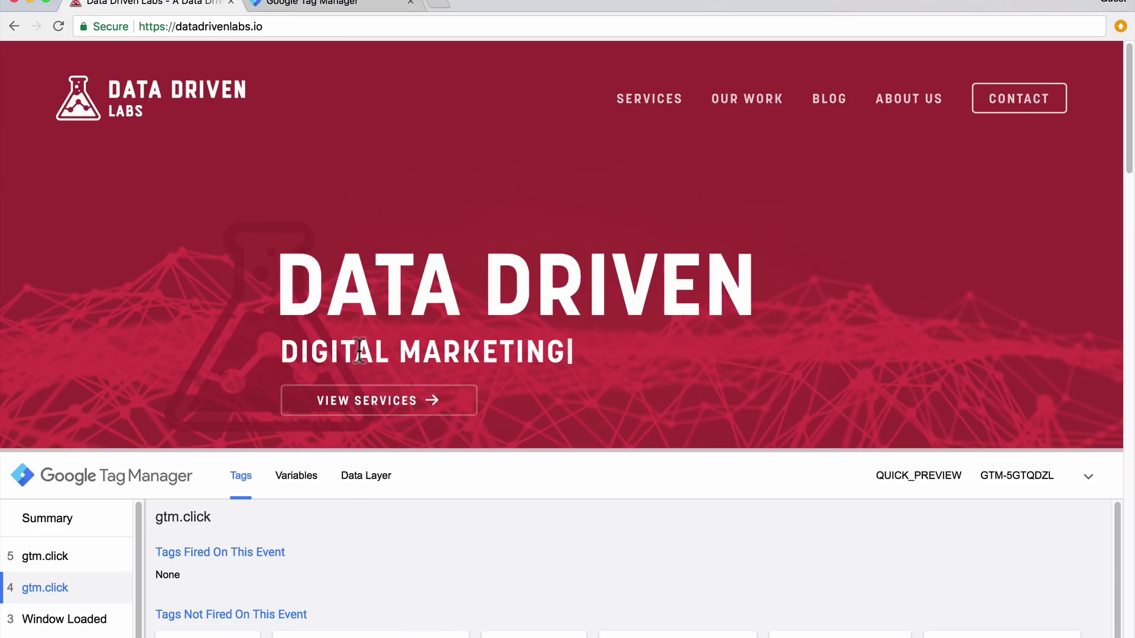
{"action": "scroll", "coordinate": [176, 293], "scroll_direction": "down", "scroll_amount": 5}
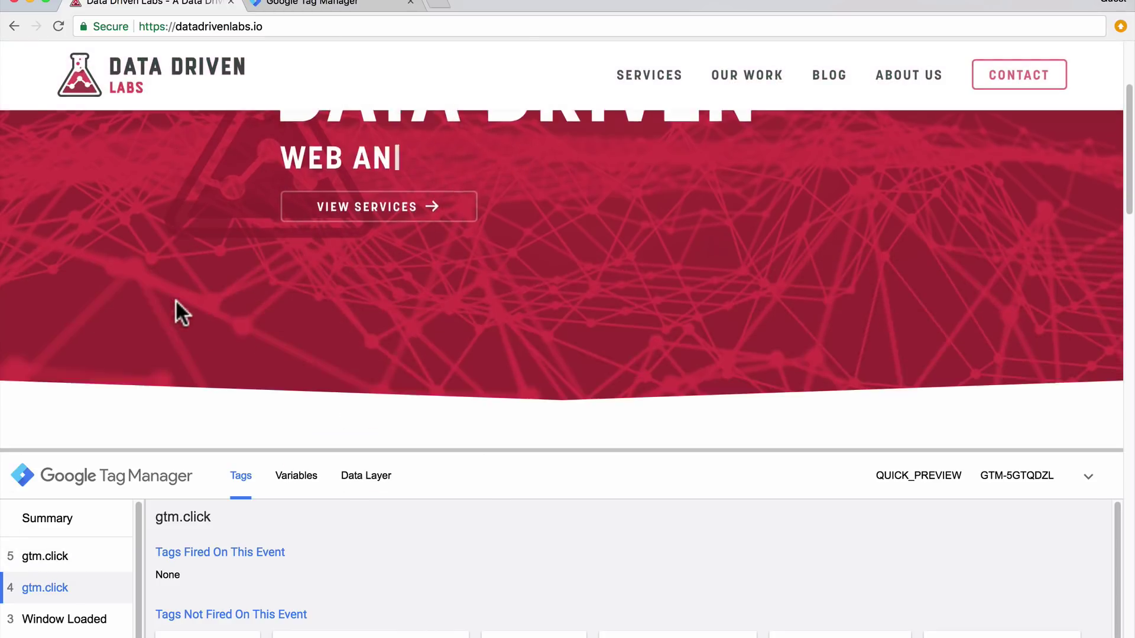
{"action": "scroll", "coordinate": [225, 306], "scroll_direction": "down", "scroll_amount": 5}
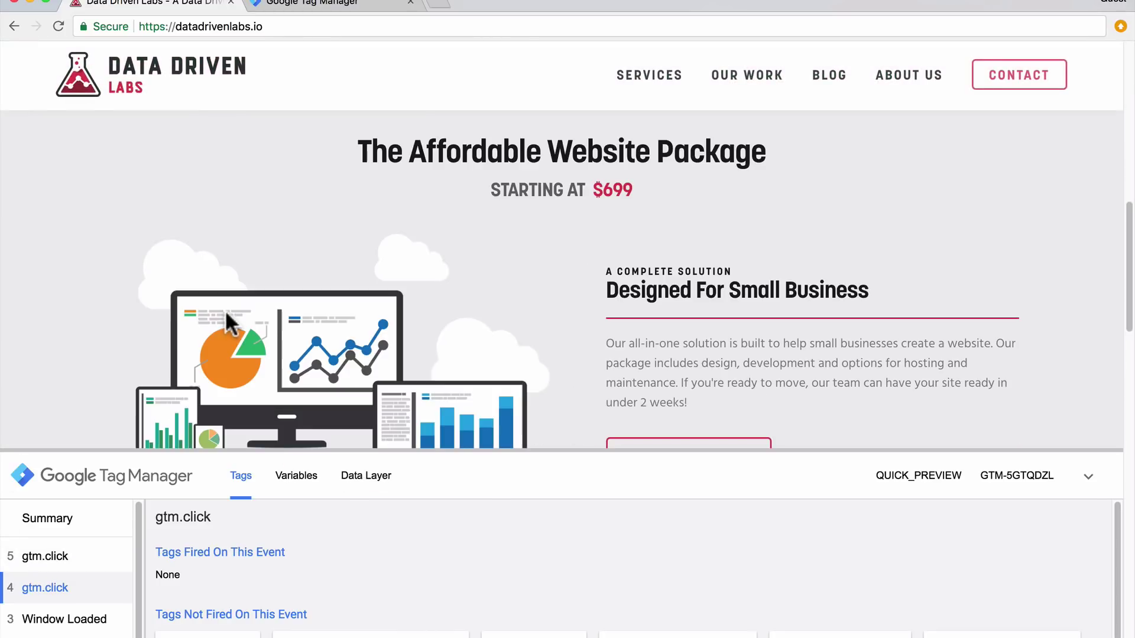
{"action": "left_click", "coordinate": [661, 290]}
{"action": "scroll", "coordinate": [632, 284], "scroll_direction": "up", "scroll_amount": 10}
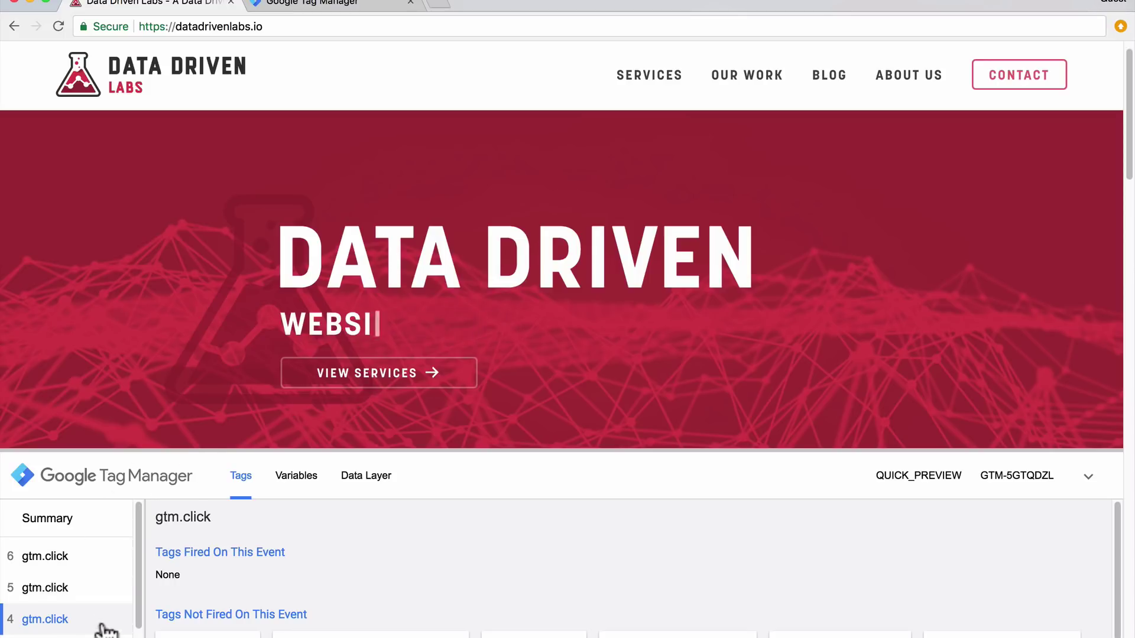
Show the variables of the first gtm.click event and enlarge the debug area to reveal more of them
{"action": "left_click", "coordinate": [297, 480]}
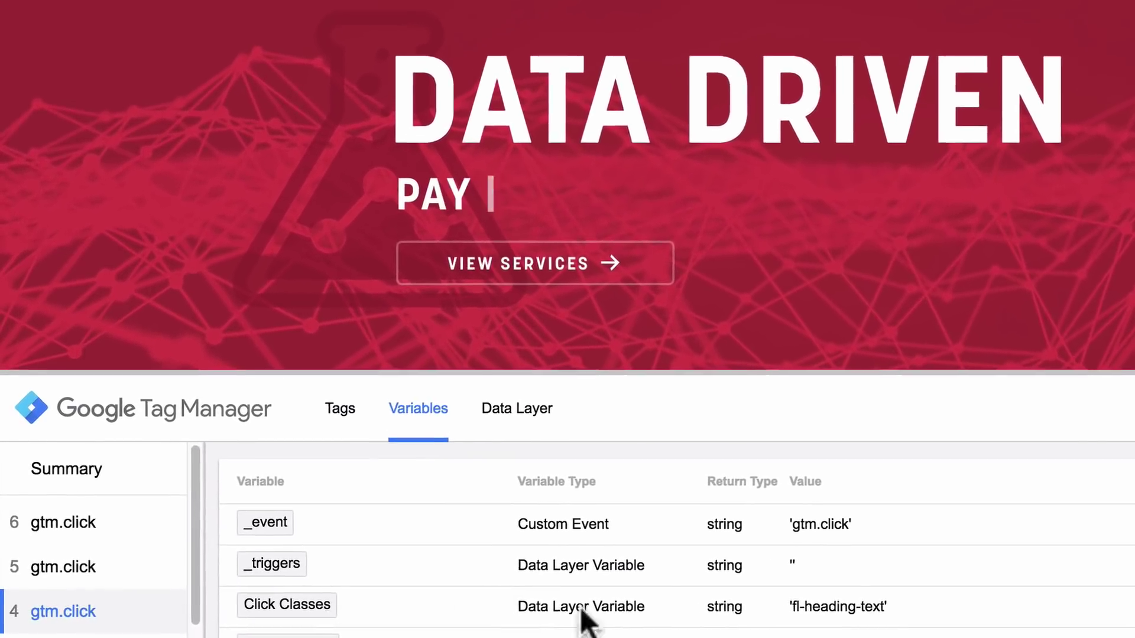
{"action": "scroll", "coordinate": [914, 606], "scroll_direction": "down", "scroll_amount": 2}
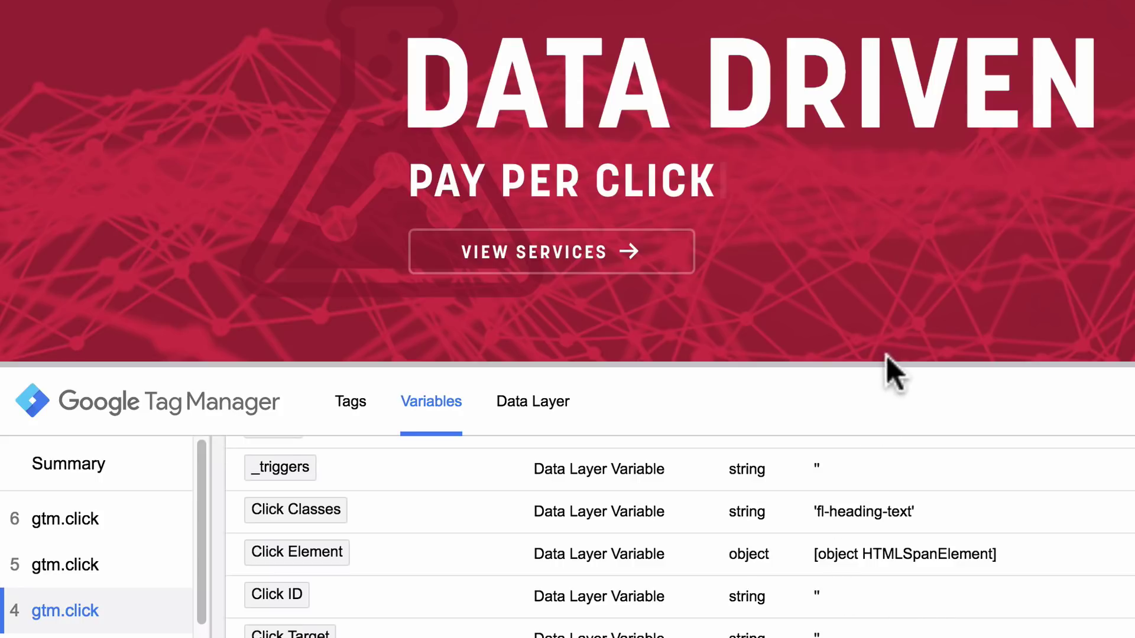
{"action": "left_click_drag", "start_coordinate": [888, 361], "coordinate": [892, 1]}
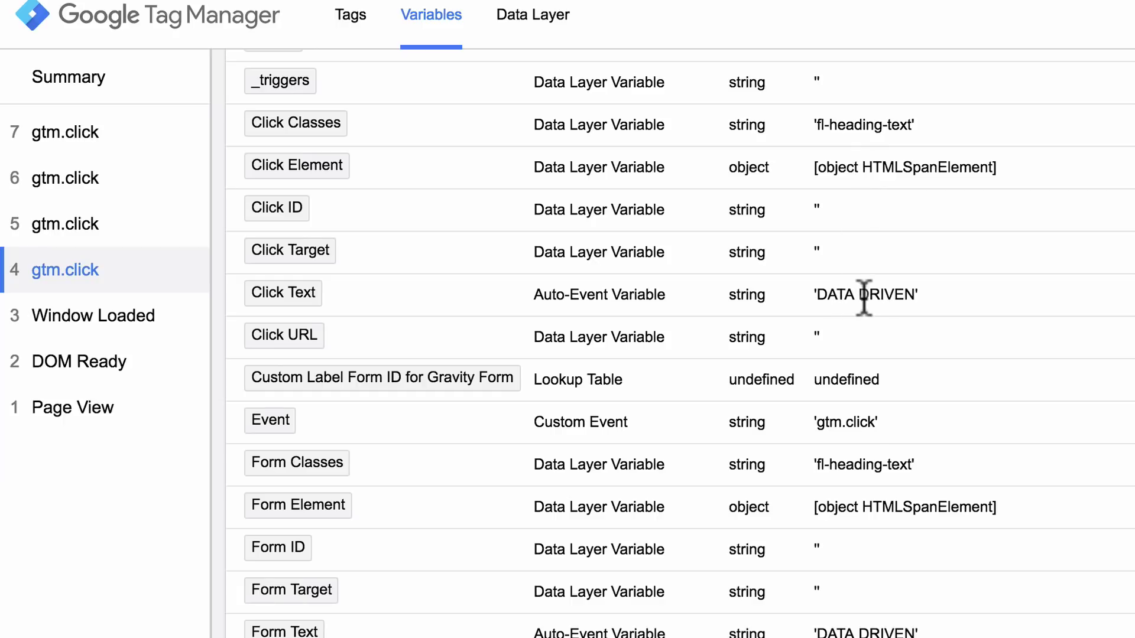
Compare the Click Text and Click Classes values across the other recorded gtm.click events
{"action": "left_click", "coordinate": [74, 230]}
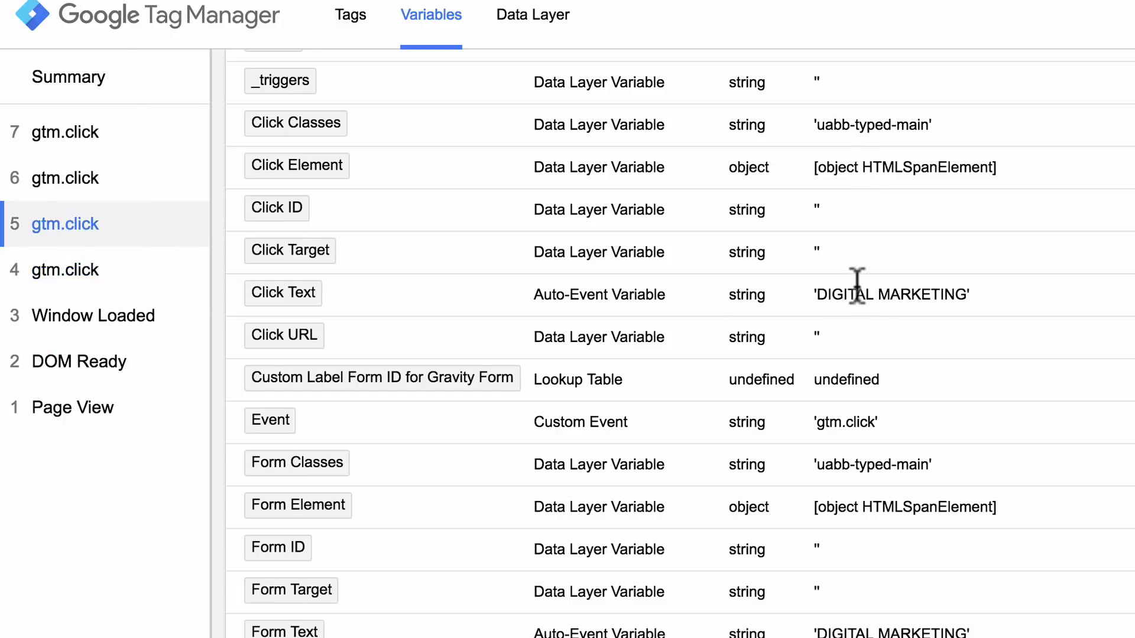
{"action": "left_click", "coordinate": [44, 186]}
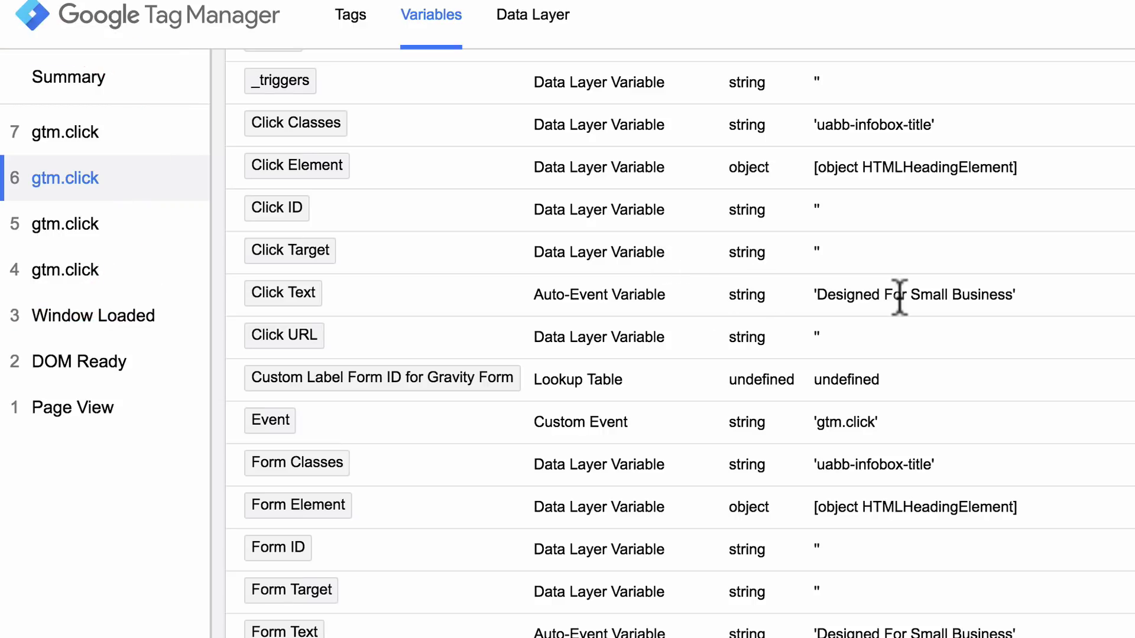
{"action": "left_click", "coordinate": [113, 139]}
{"action": "left_click", "coordinate": [33, 180]}
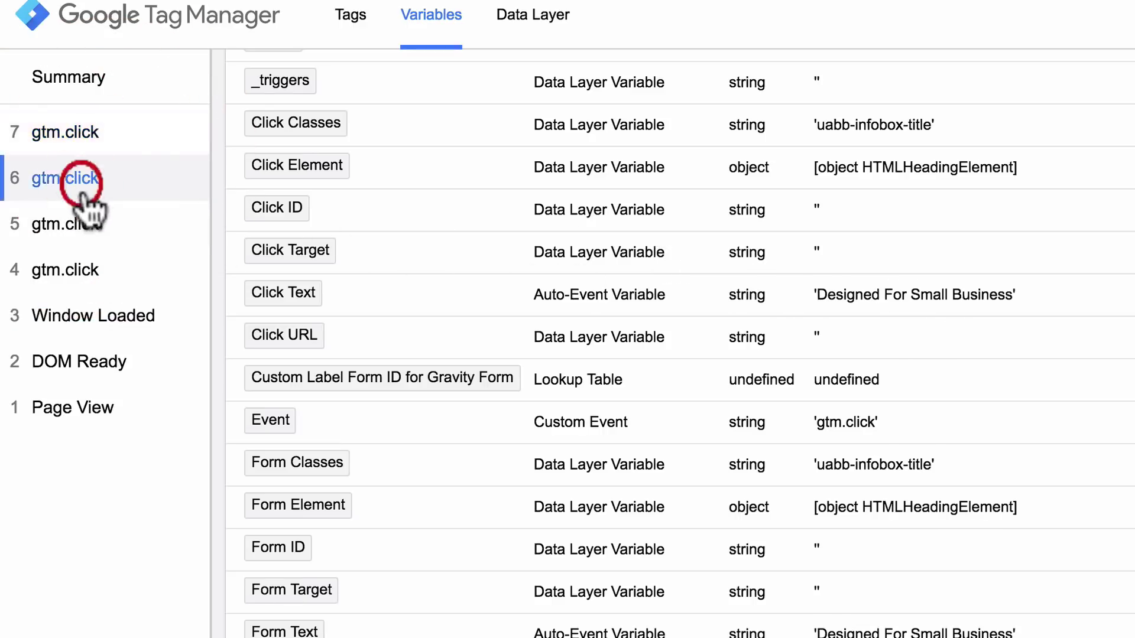
{"action": "left_click", "coordinate": [116, 228]}
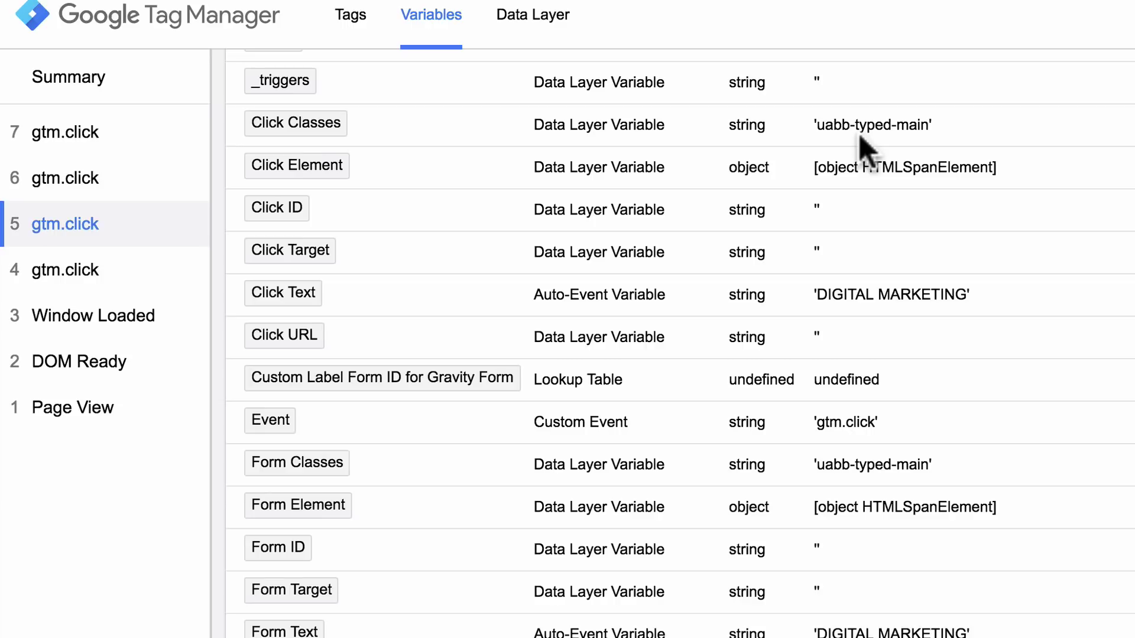
Shrink the debug area, make a test click on the View Services button and inspect its gtm.click variables
{"action": "left_click_drag", "start_coordinate": [896, 2], "coordinate": [869, 347]}
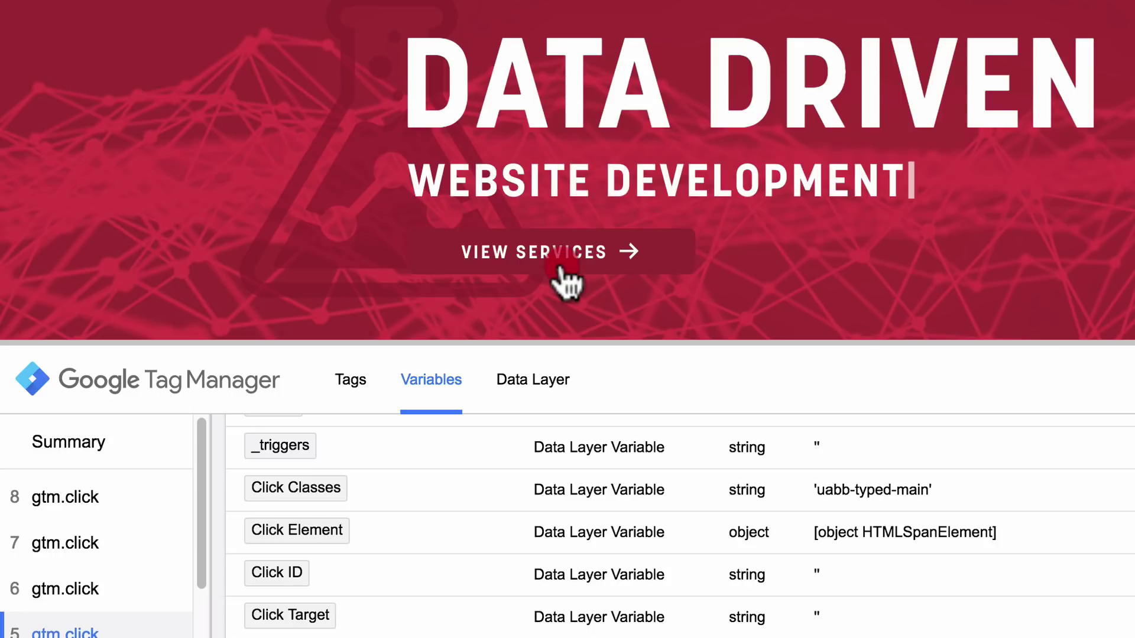
{"action": "left_click", "coordinate": [560, 267]}
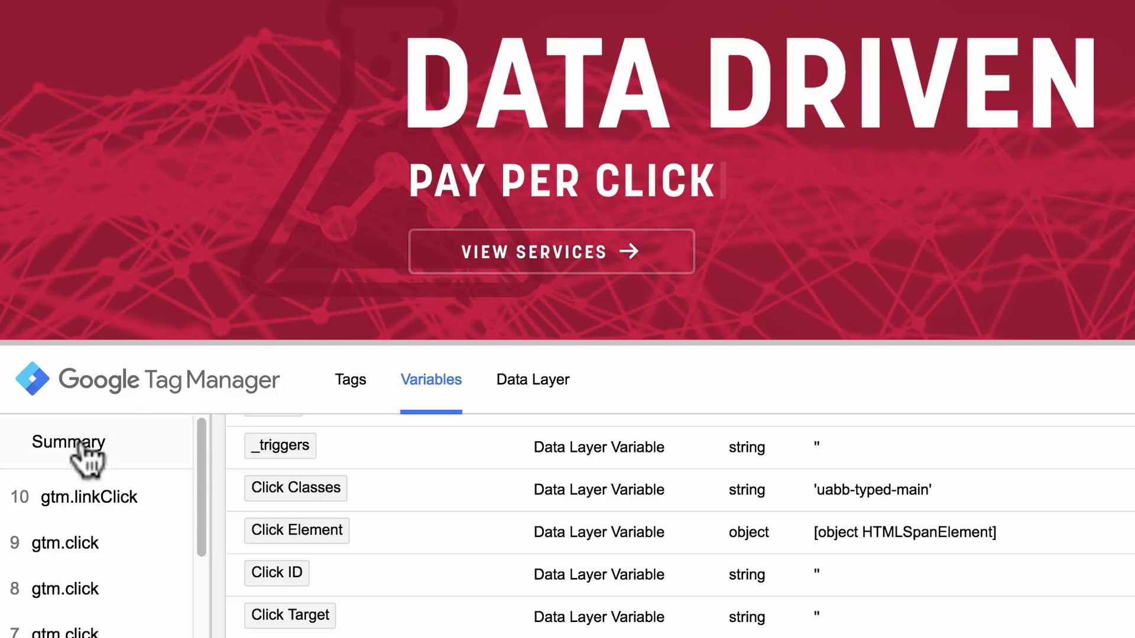
{"action": "left_click", "coordinate": [90, 549]}
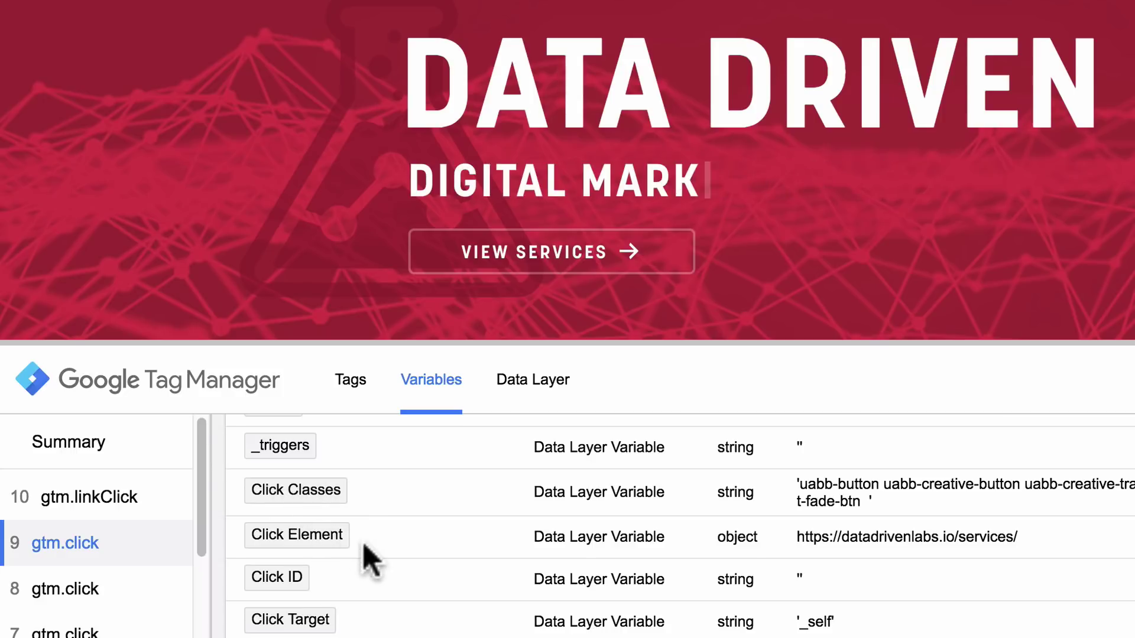
{"action": "scroll", "coordinate": [874, 571], "scroll_direction": "down", "scroll_amount": 1}
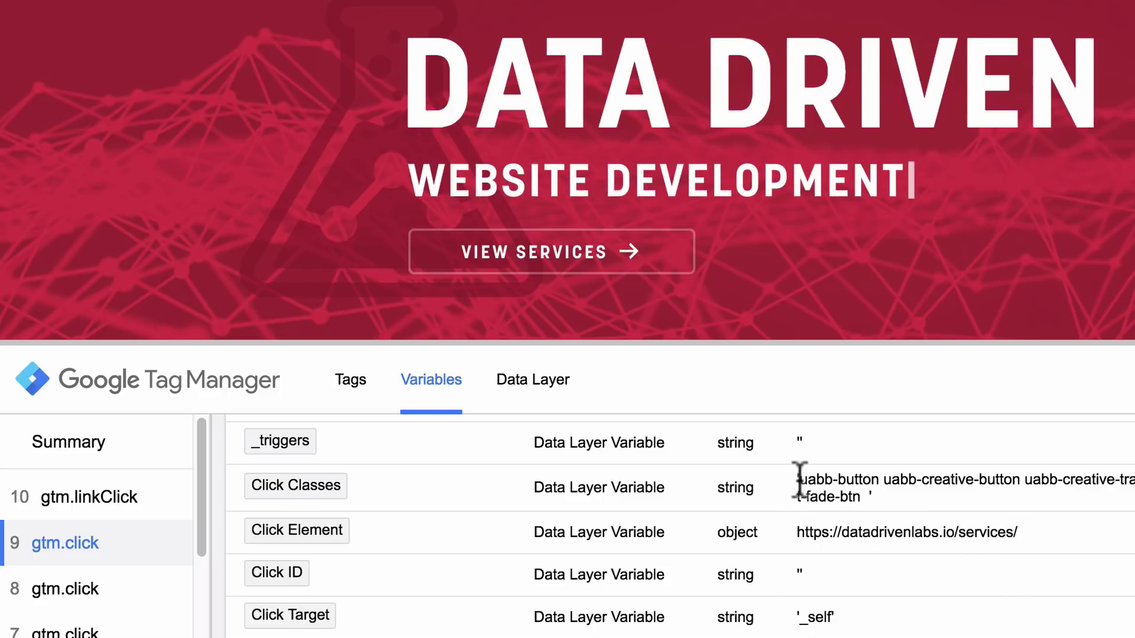
Review the remaining click variables of the View Services gtm.click event, from Click Classes to Click URL
{"action": "scroll", "coordinate": [915, 528], "scroll_direction": "down", "scroll_amount": 1}
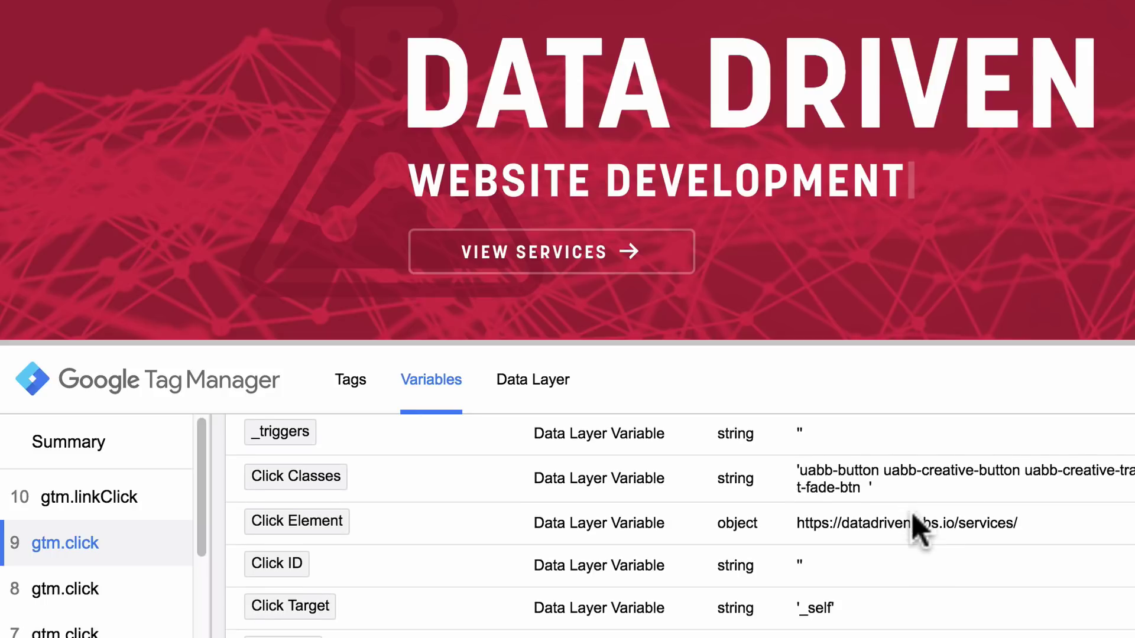
{"action": "scroll", "coordinate": [917, 528], "scroll_direction": "down", "scroll_amount": 1}
{"action": "scroll", "coordinate": [904, 538], "scroll_direction": "down", "scroll_amount": 2}
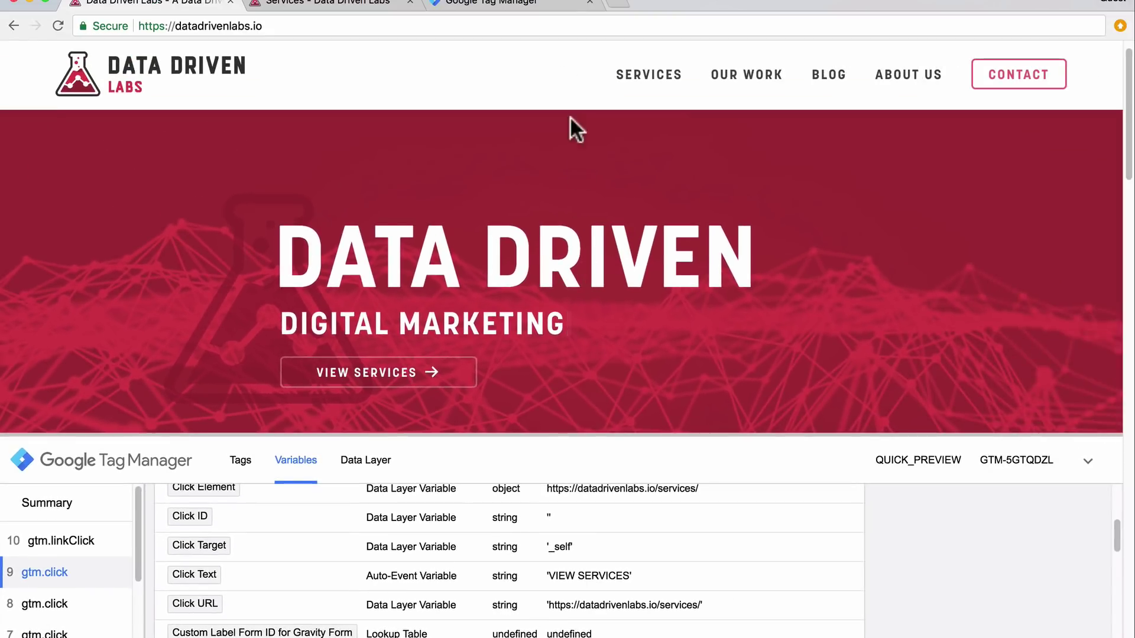
Open the Click - All Clicks trigger in the Tag Manager workspace and rename it "Click - View Services CTA Button"
{"action": "left_click", "coordinate": [532, 5]}
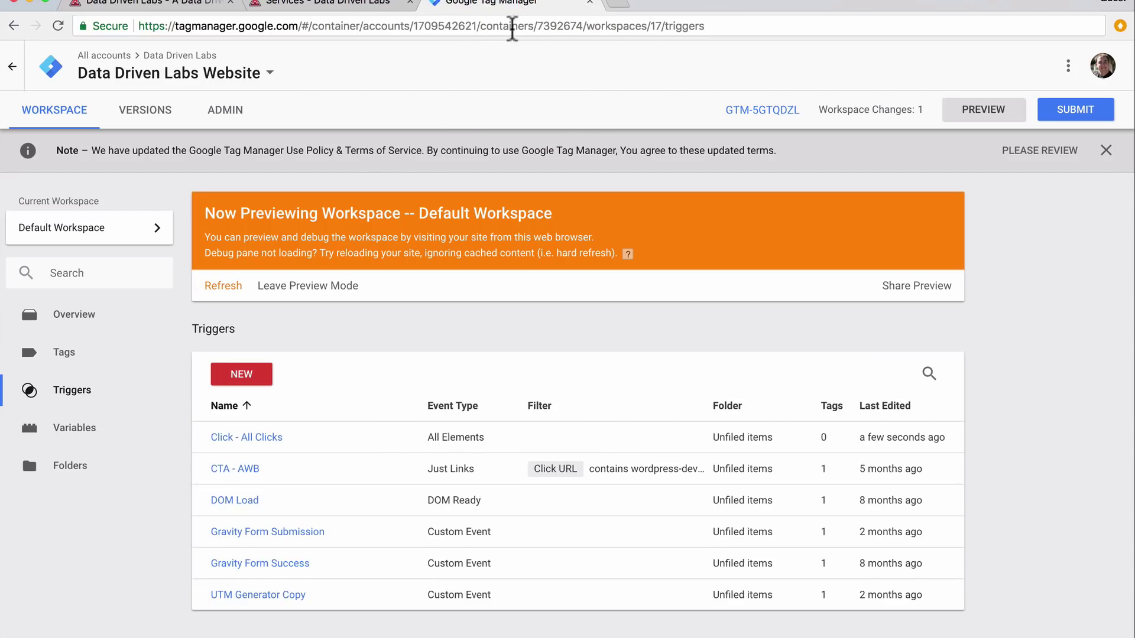
{"action": "left_click", "coordinate": [263, 438]}
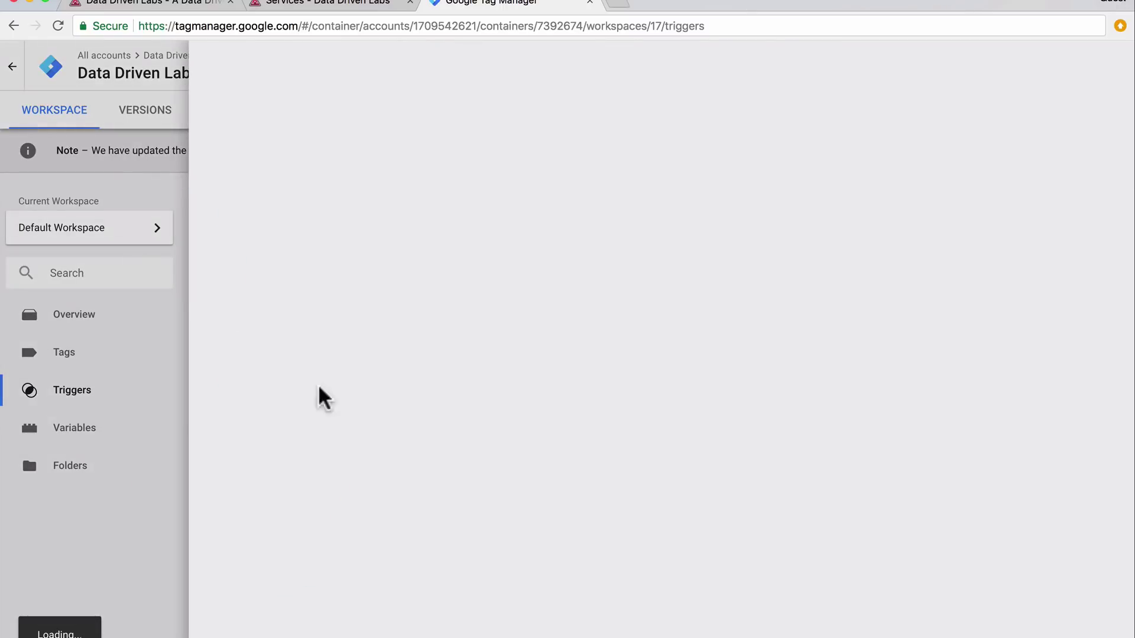
{"action": "left_click_drag", "start_coordinate": [295, 65], "coordinate": [388, 65]}
{"action": "type", "text": "View Services CTA Button"}
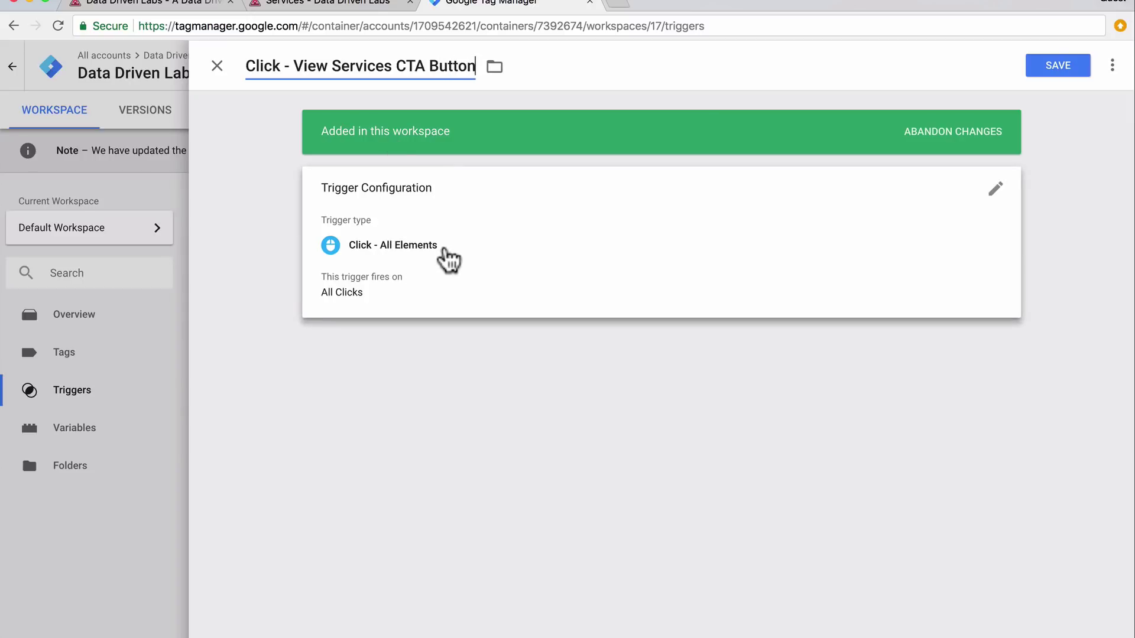
Make the trigger fire on Some Clicks, using Click Classes with "contains" as the condition
{"action": "left_click", "coordinate": [357, 284]}
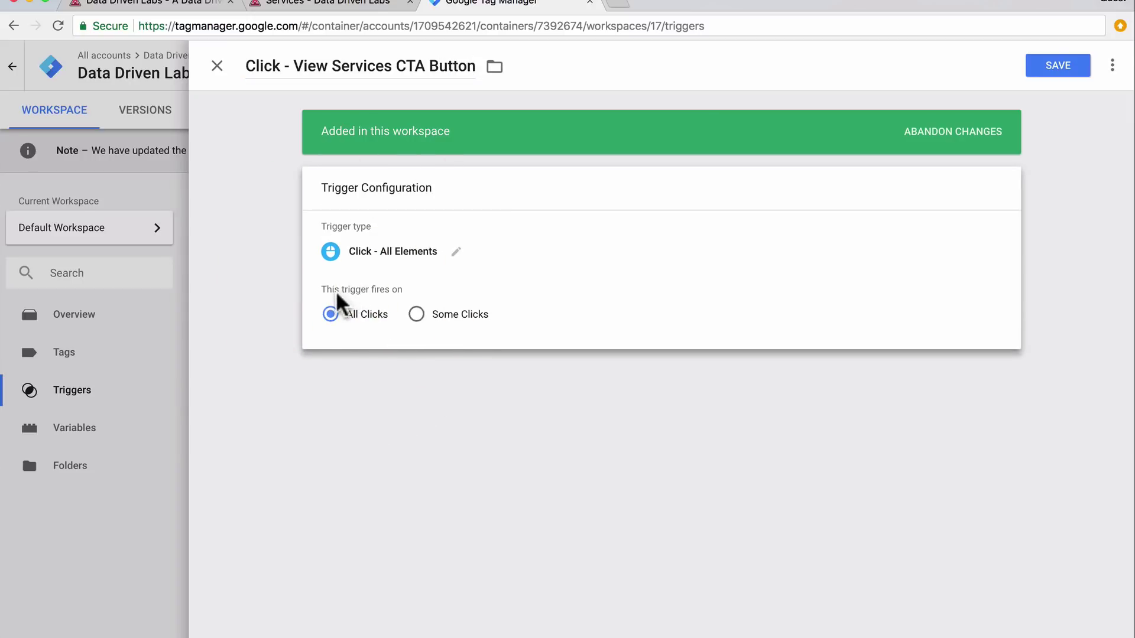
{"action": "left_click", "coordinate": [417, 314]}
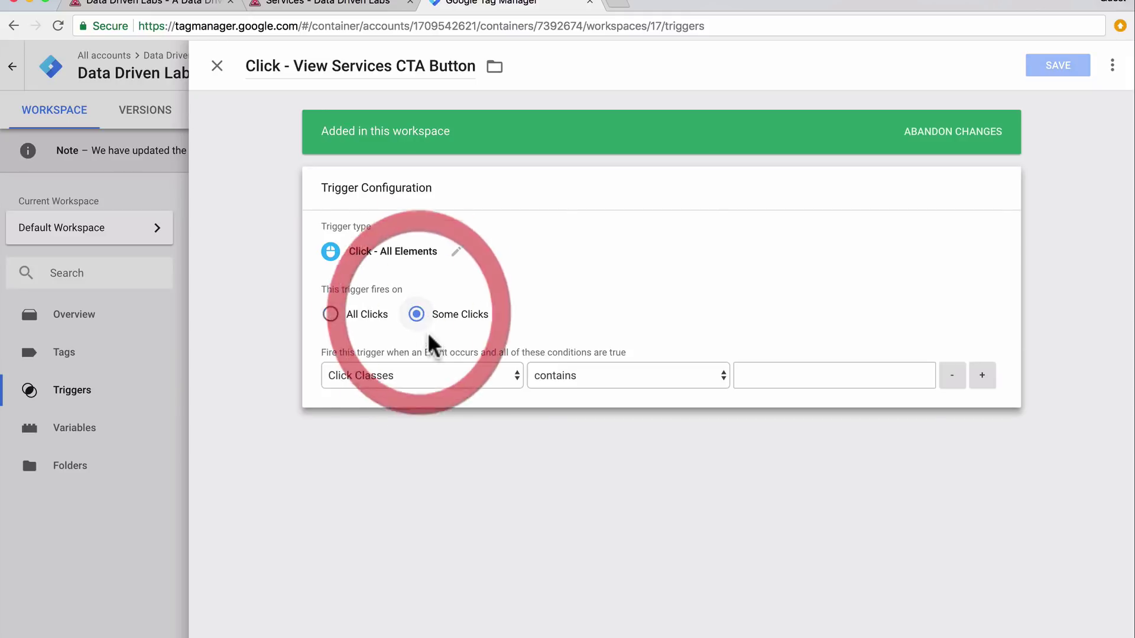
{"action": "left_click", "coordinate": [392, 376]}
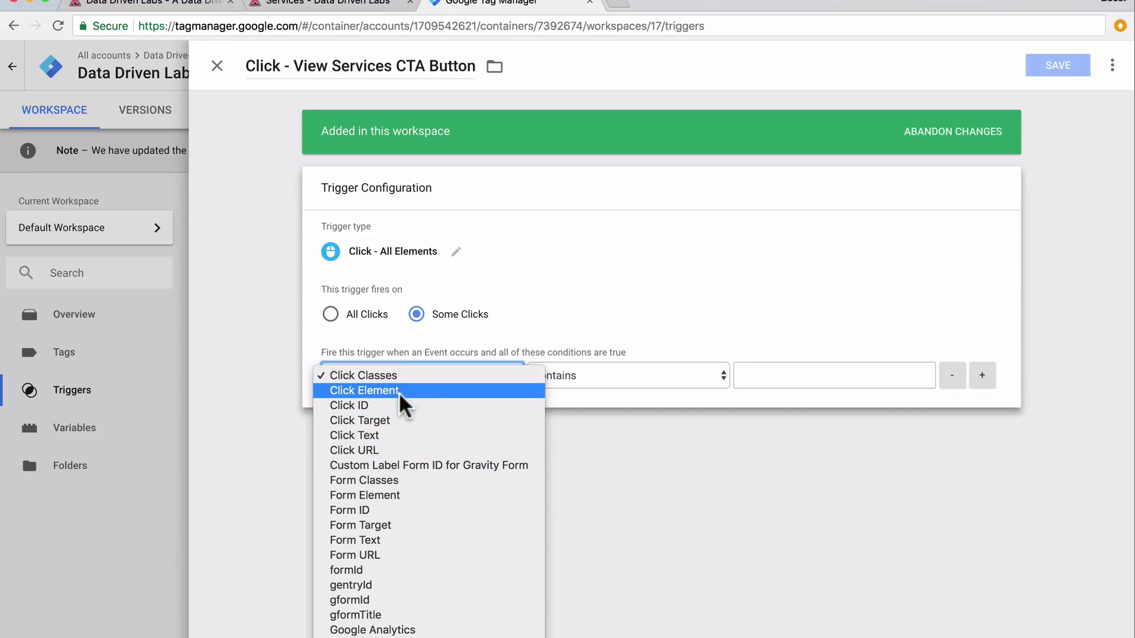
{"action": "left_click", "coordinate": [403, 375]}
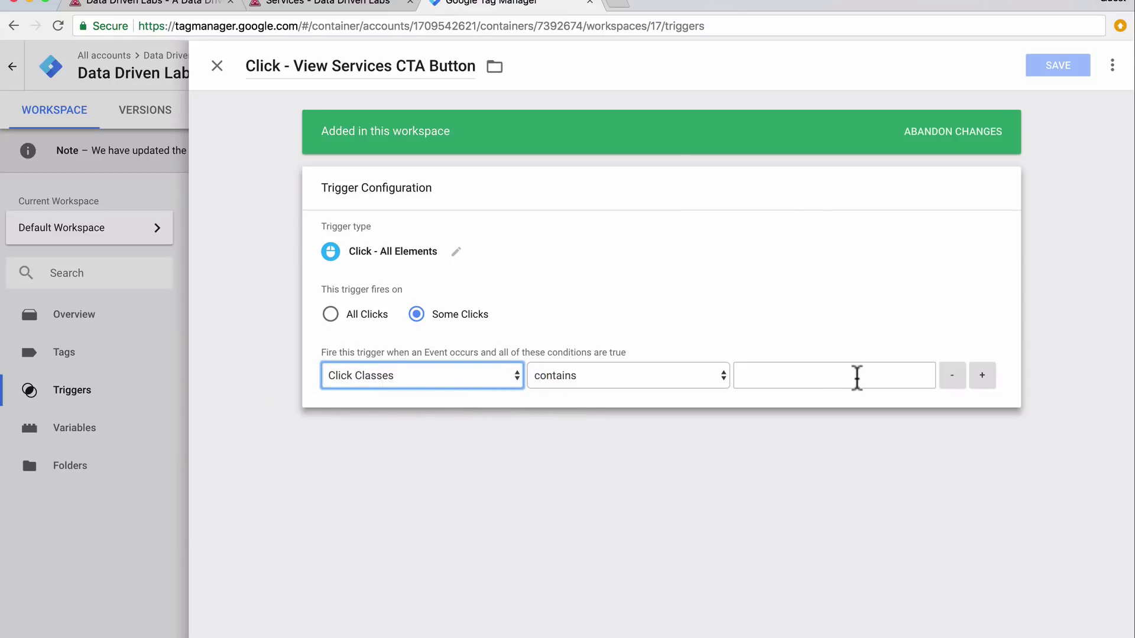
Return to the previewed homepage and show the variables of the View Services gtm.click event
{"action": "left_click", "coordinate": [160, 3]}
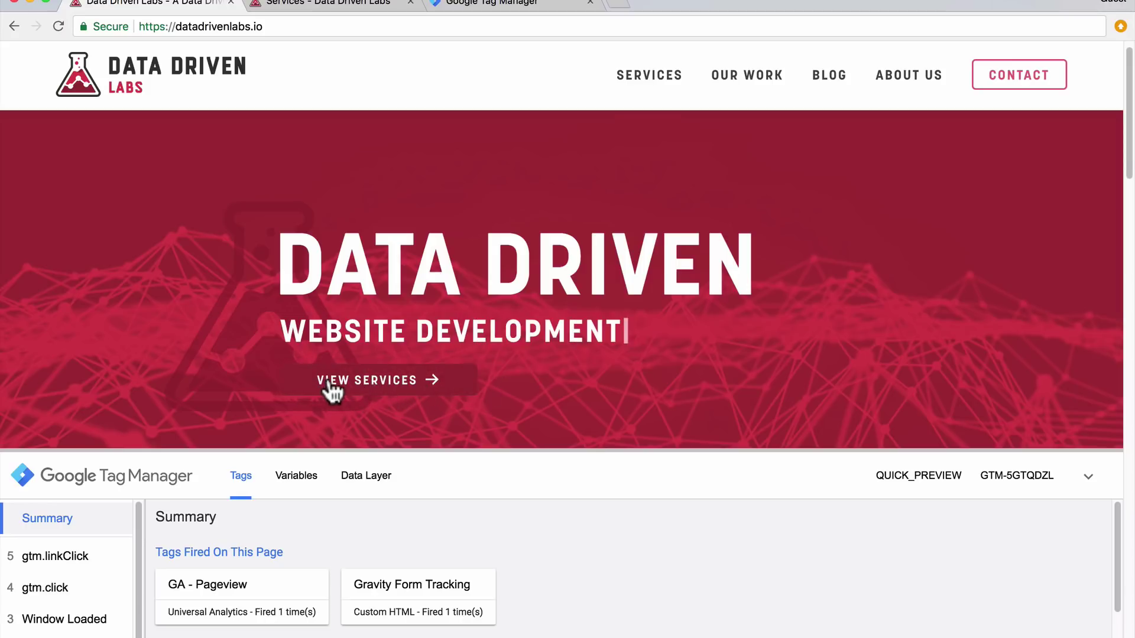
{"action": "left_click", "coordinate": [68, 593]}
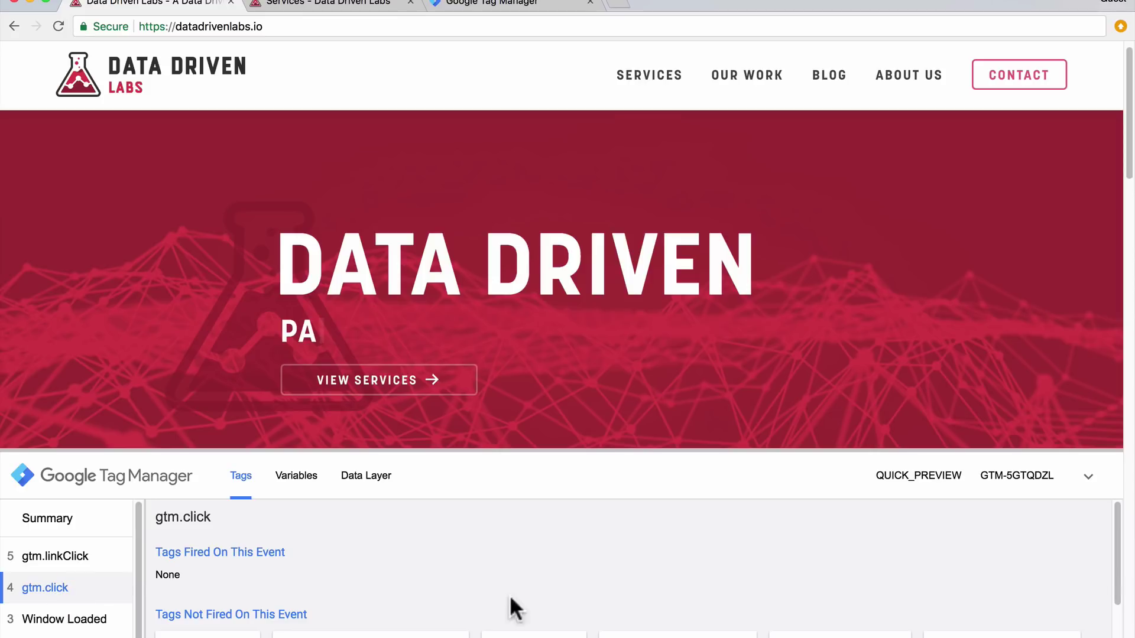
{"action": "left_click", "coordinate": [295, 482]}
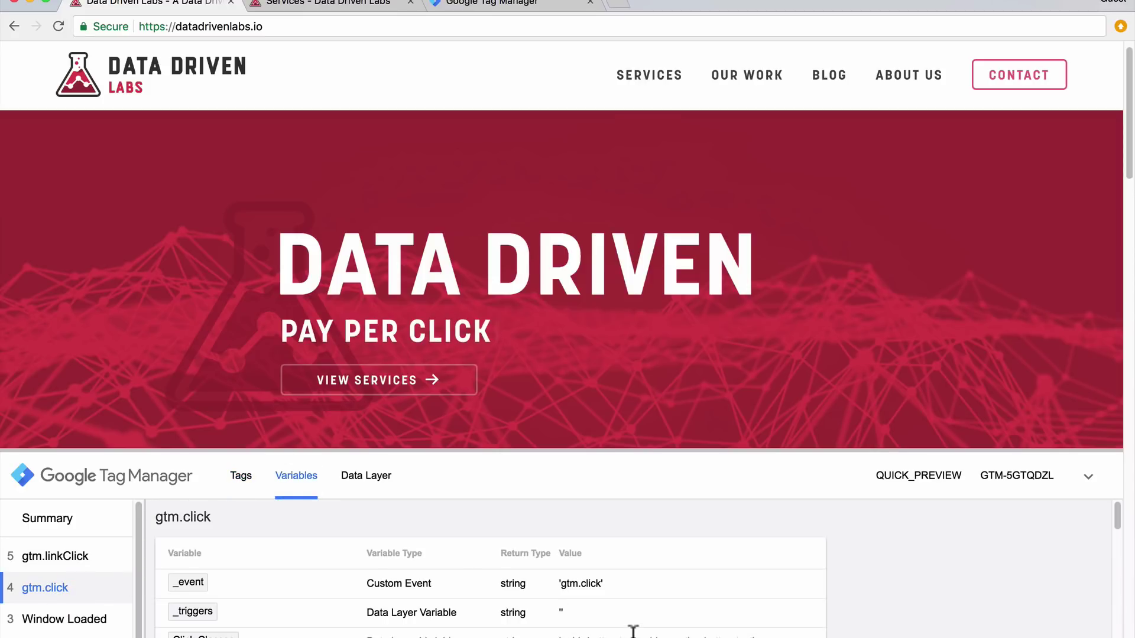
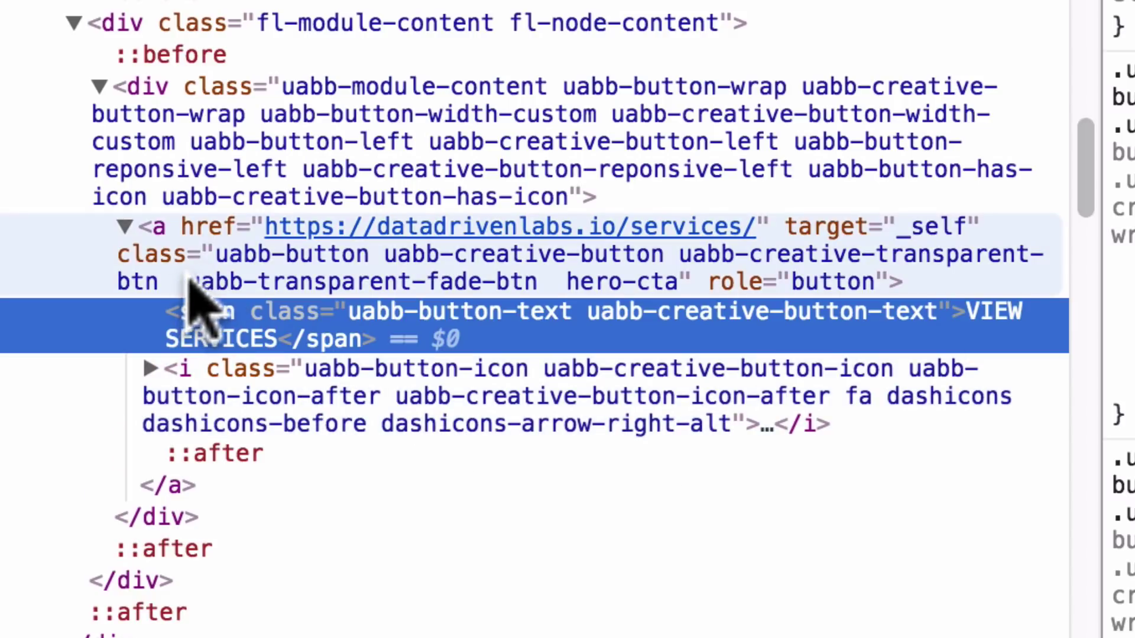
Select the View Services link element in the page code, and compare the variables of the recorded gtm.linkClick events
{"action": "left_click", "coordinate": [219, 275]}
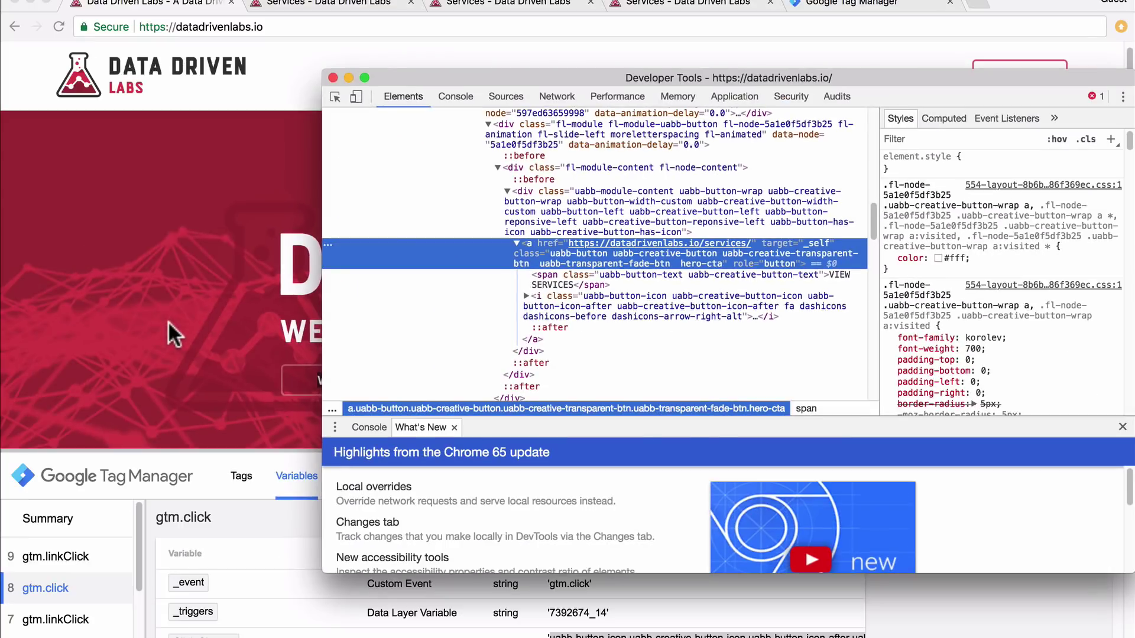
{"action": "left_click", "coordinate": [168, 321]}
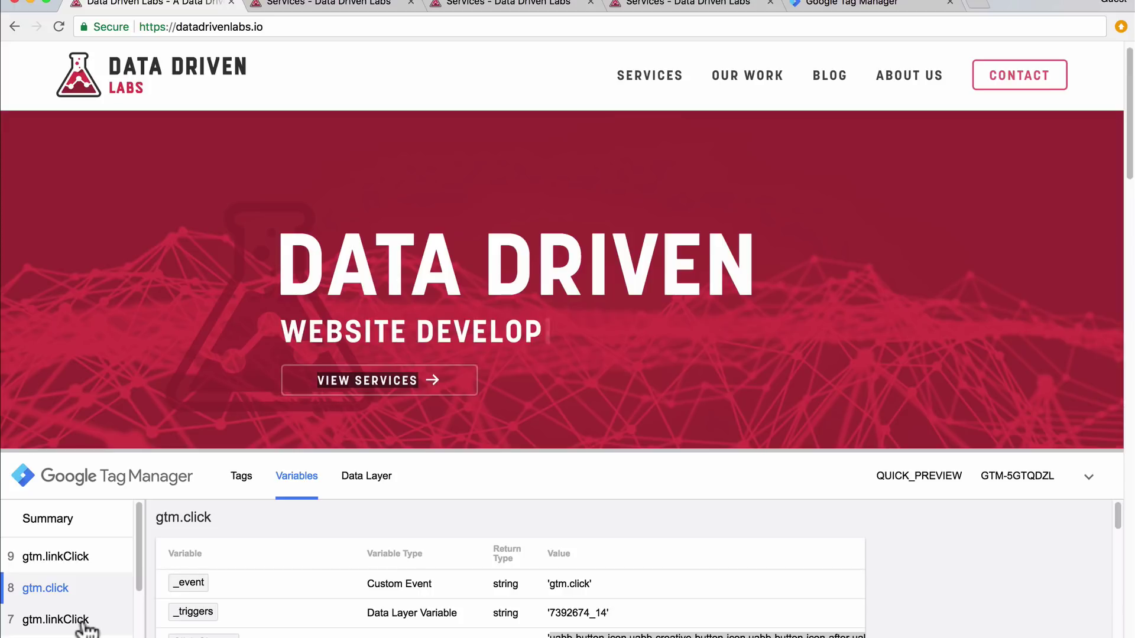
{"action": "left_click", "coordinate": [80, 566]}
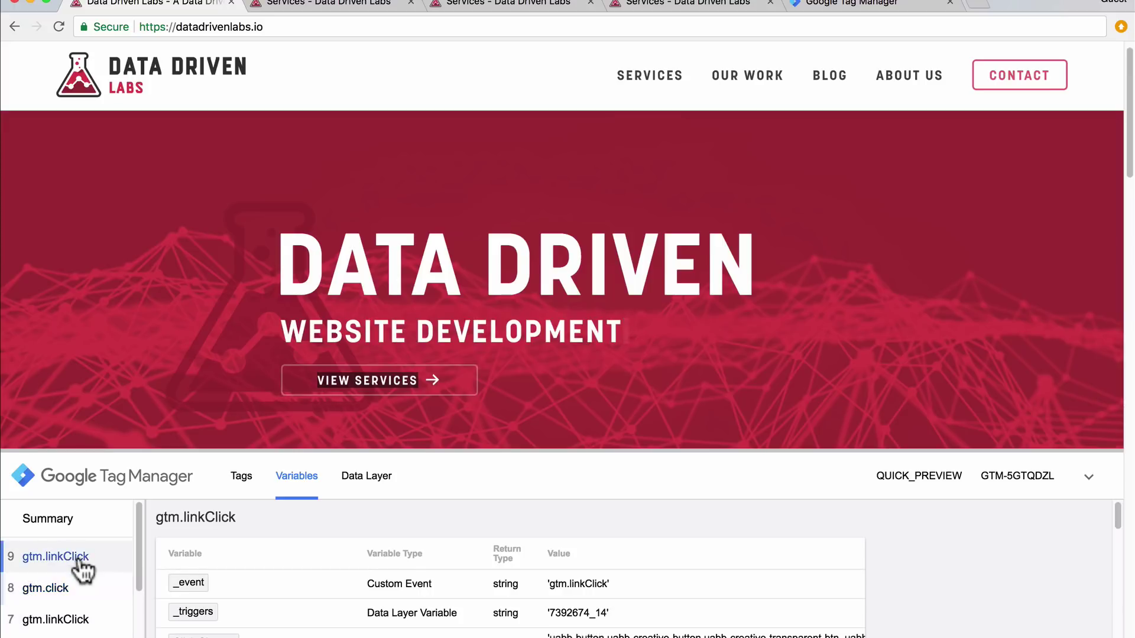
{"action": "left_click", "coordinate": [86, 620]}
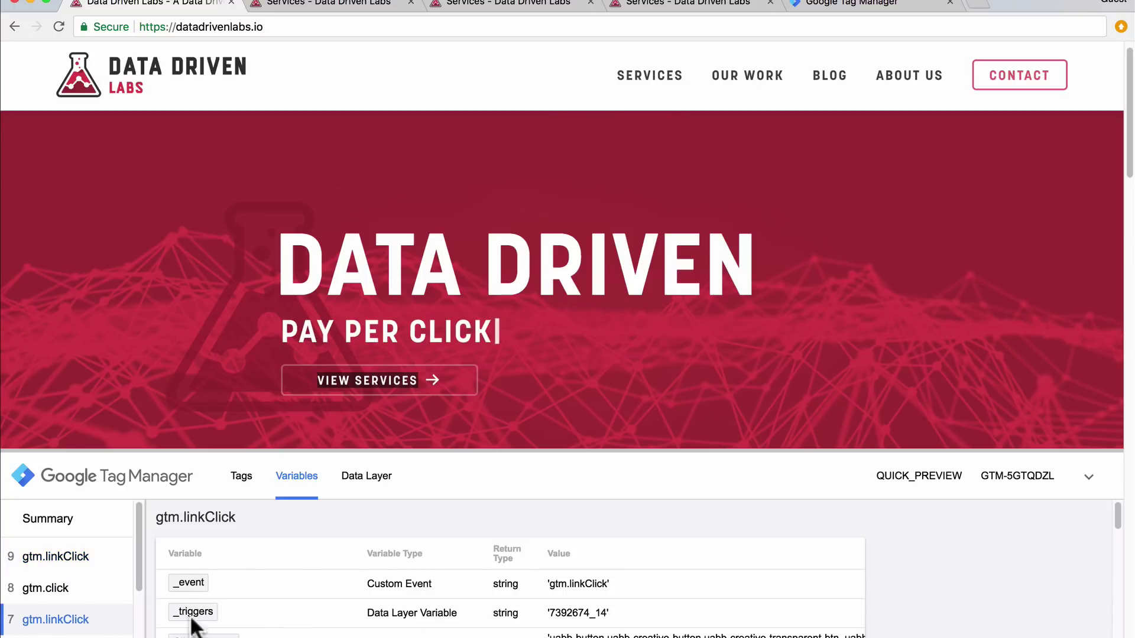
{"action": "scroll", "coordinate": [88, 615], "scroll_direction": "down", "scroll_amount": 2}
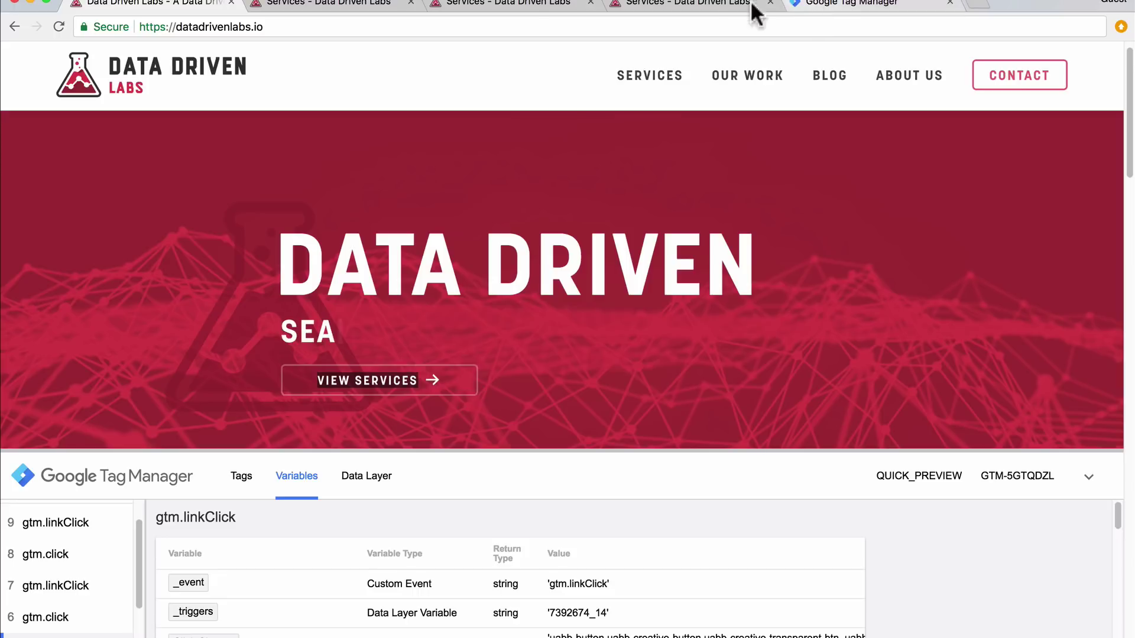
Inspect the View Services button's link element for its hero-cta class, and close the developer tools
{"action": "right_click", "coordinate": [447, 384]}
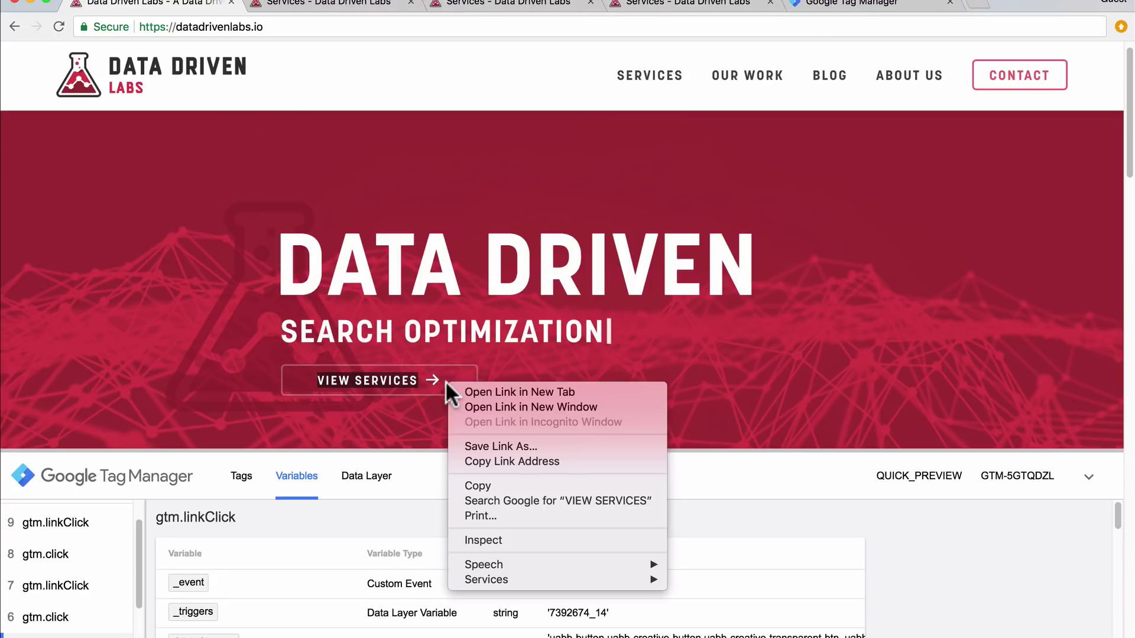
{"action": "left_click", "coordinate": [505, 538]}
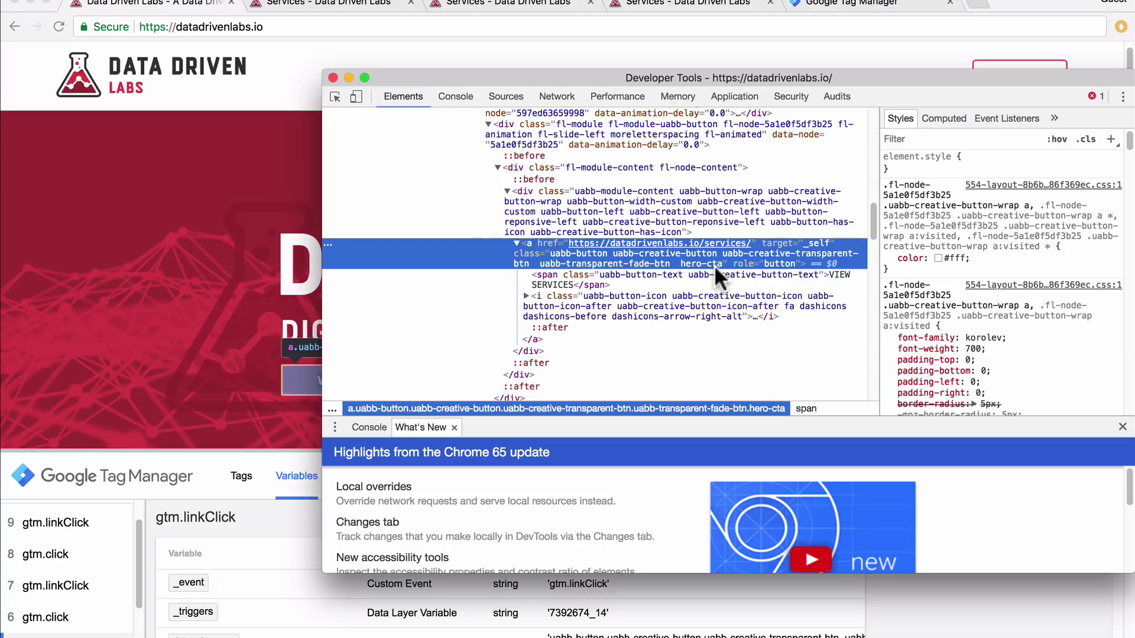
{"action": "left_click", "coordinate": [333, 78]}
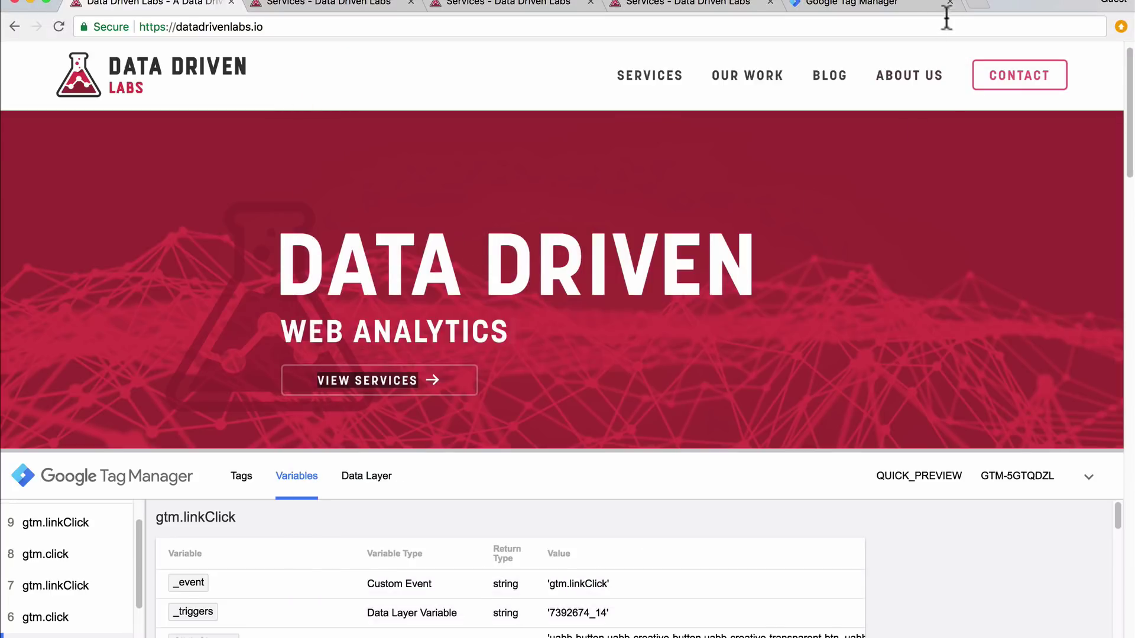
Change the View Services CTA Button trigger's type to Click - Just Links in Tag Manager
{"action": "left_click", "coordinate": [869, 5]}
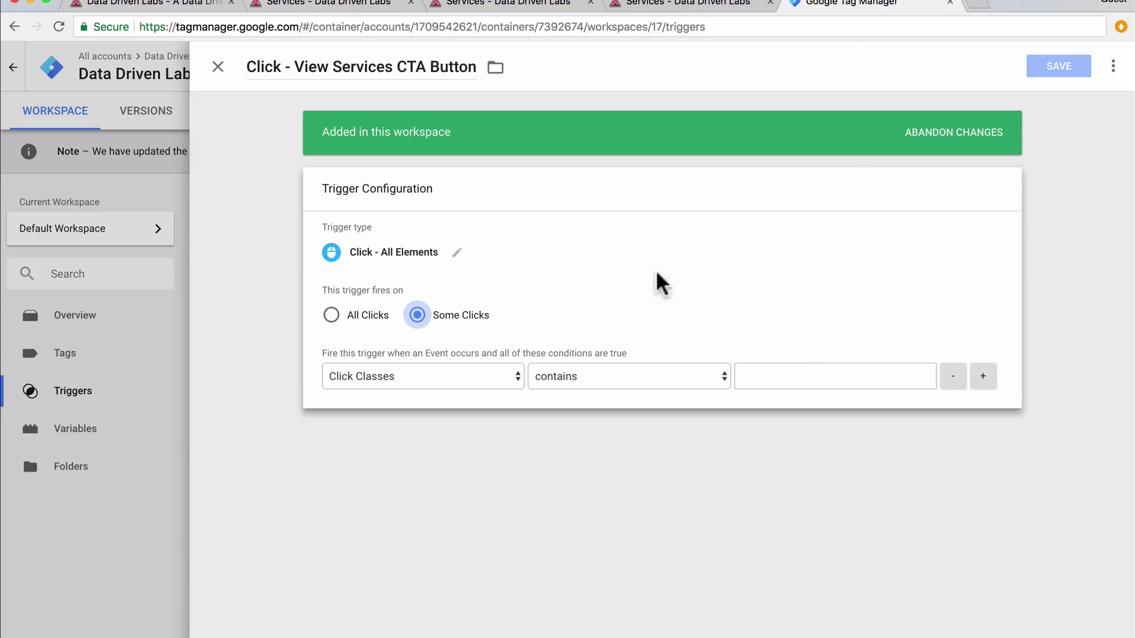
{"action": "left_click", "coordinate": [403, 255]}
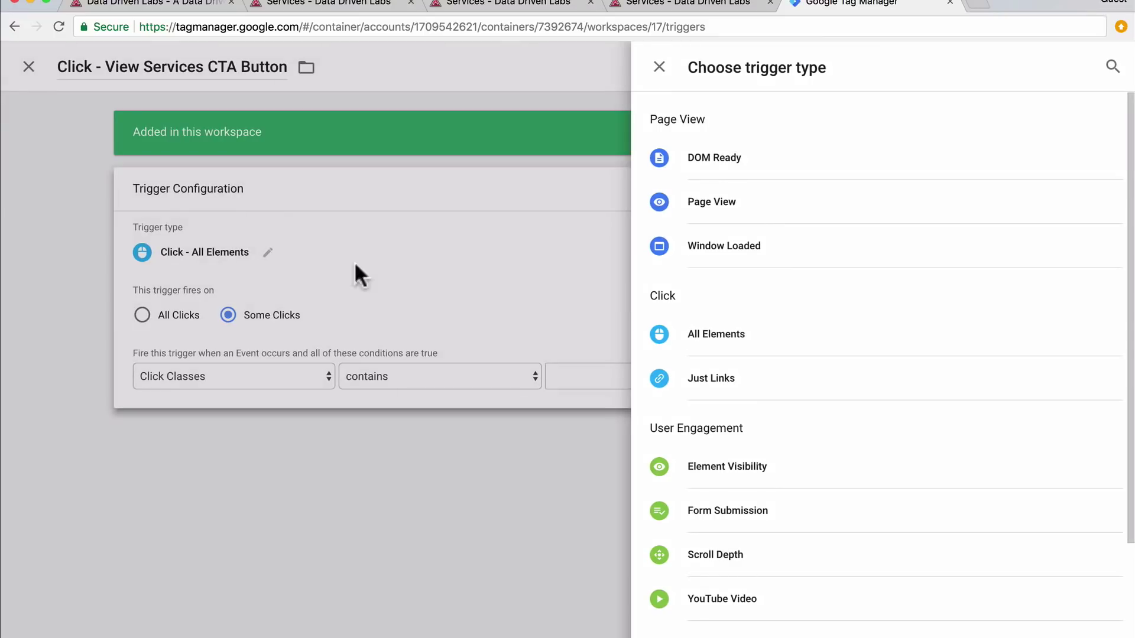
{"action": "left_click", "coordinate": [730, 388]}
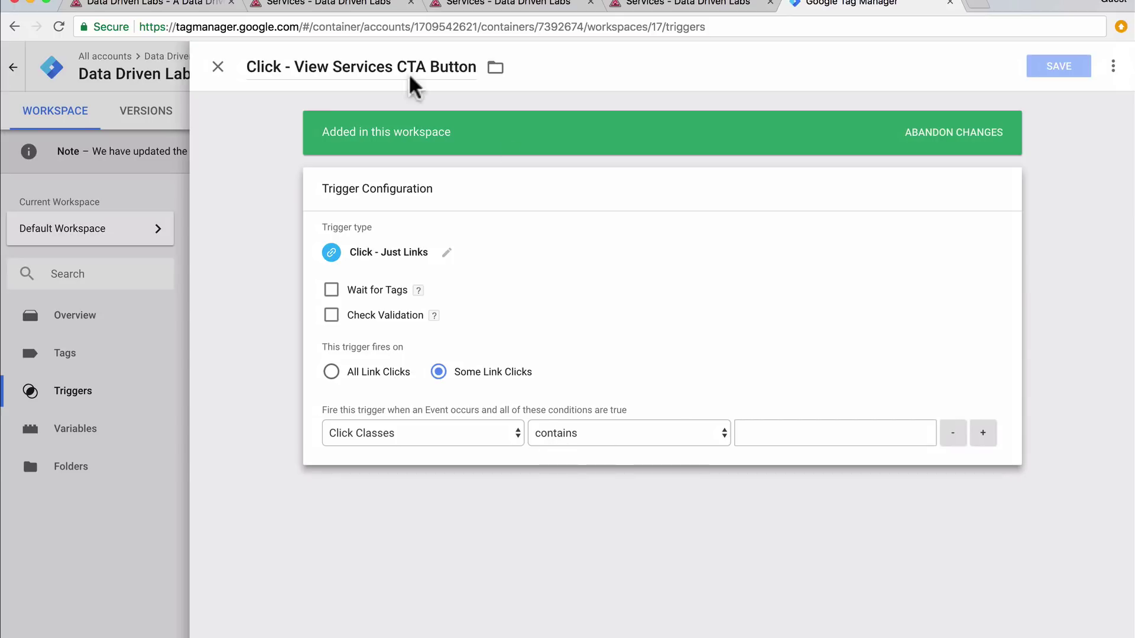
Copy the gtm.linkClick event's full Click Classes value into the trigger's "Click Classes contains" condition and save the trigger
{"action": "left_click", "coordinate": [129, 4]}
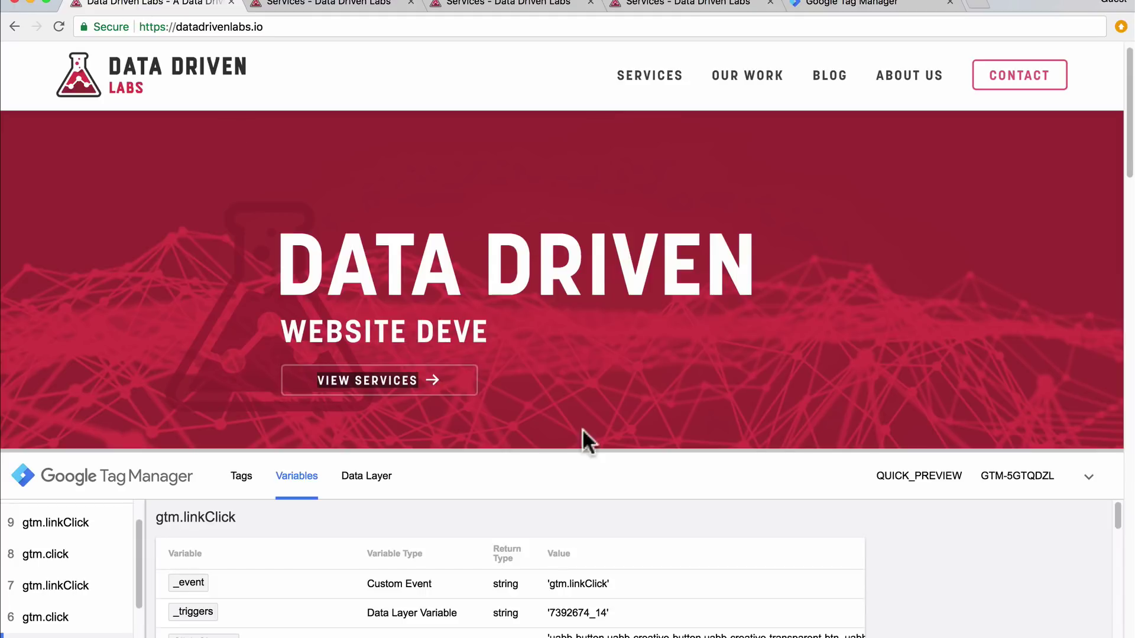
{"action": "scroll", "coordinate": [583, 438], "scroll_direction": "down", "scroll_amount": 3}
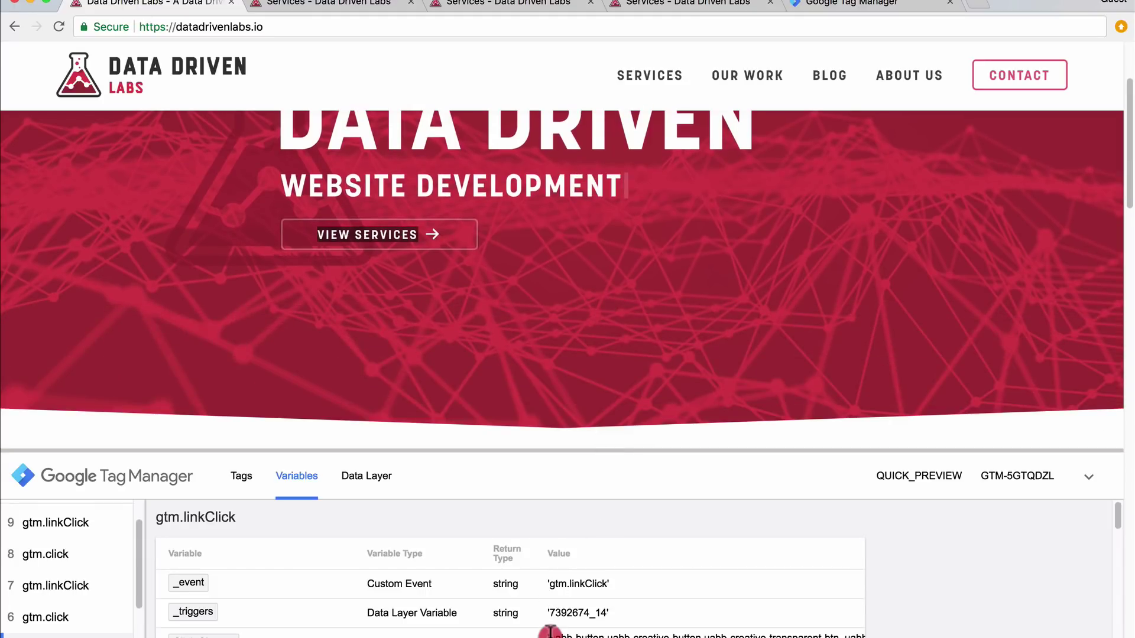
{"action": "left_click_drag", "start_coordinate": [550, 632], "coordinate": [617, 636]}
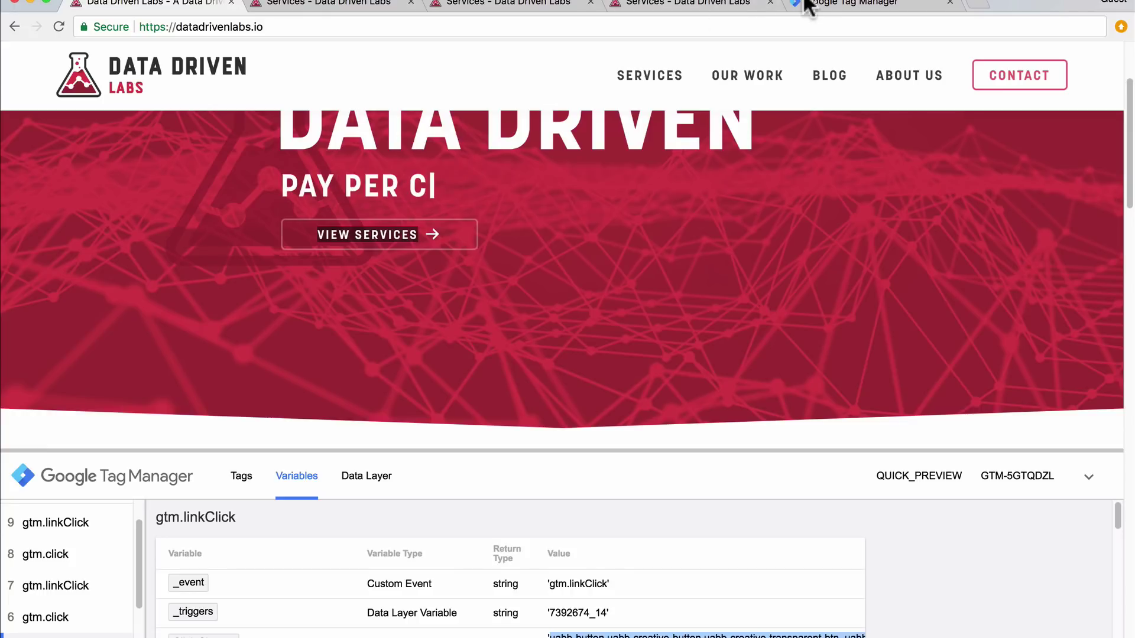
{"action": "left_click", "coordinate": [827, 7]}
{"action": "left_click", "coordinate": [783, 440]}
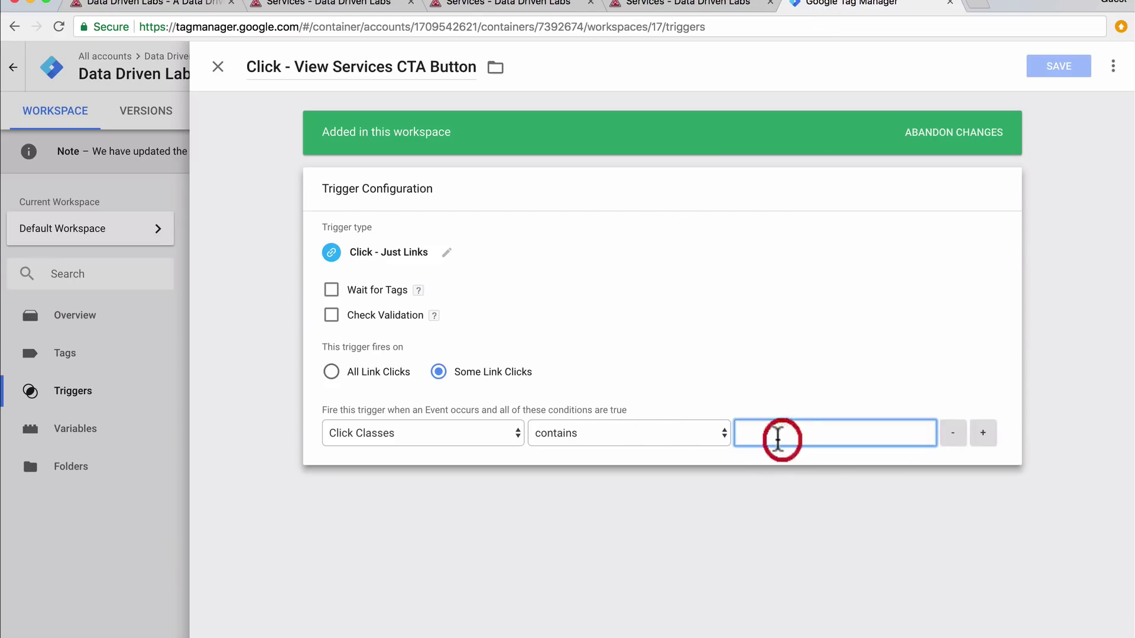
{"action": "key", "text": "super+v"}
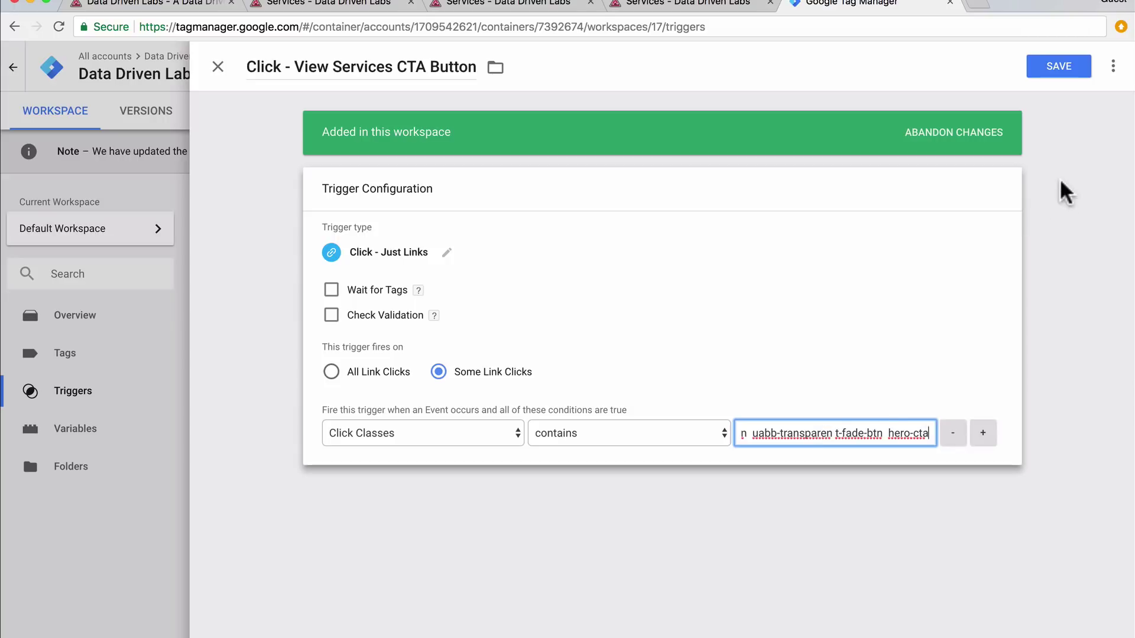
{"action": "left_click", "coordinate": [1059, 70]}
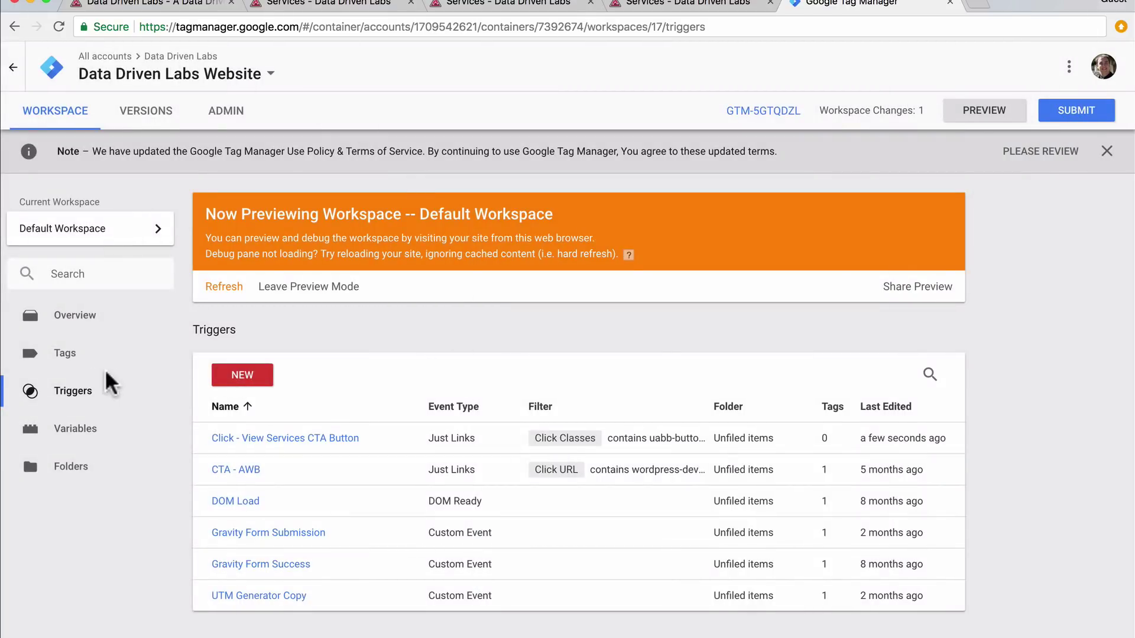
Create a new Custom HTML tag whose HTML is the empty comment "<!-- -->"
{"action": "left_click", "coordinate": [68, 357]}
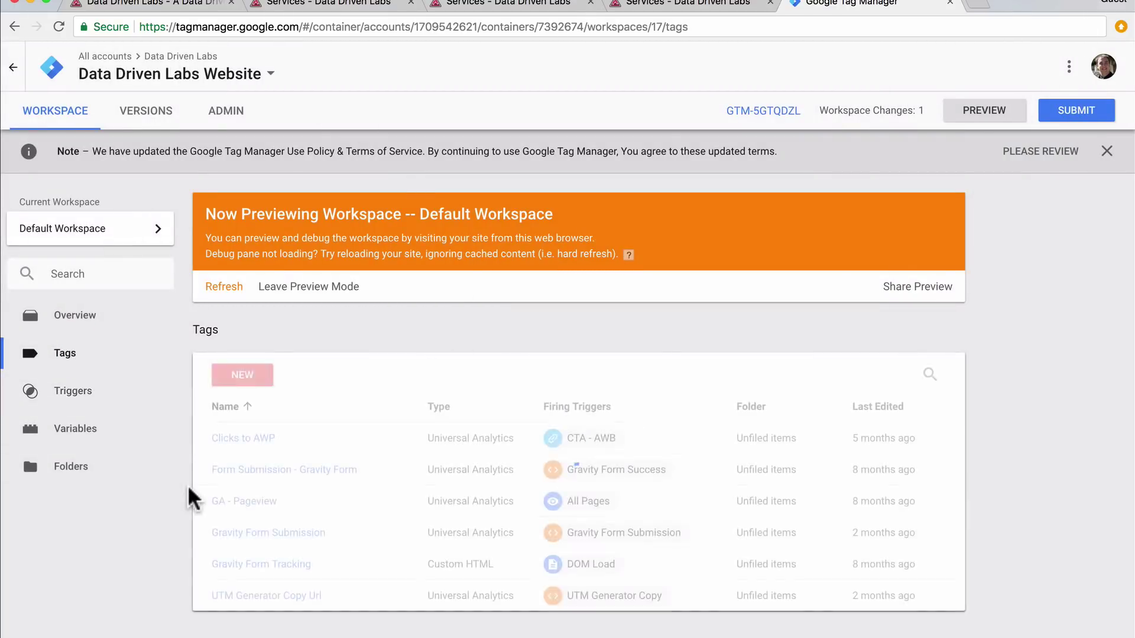
{"action": "left_click", "coordinate": [259, 378]}
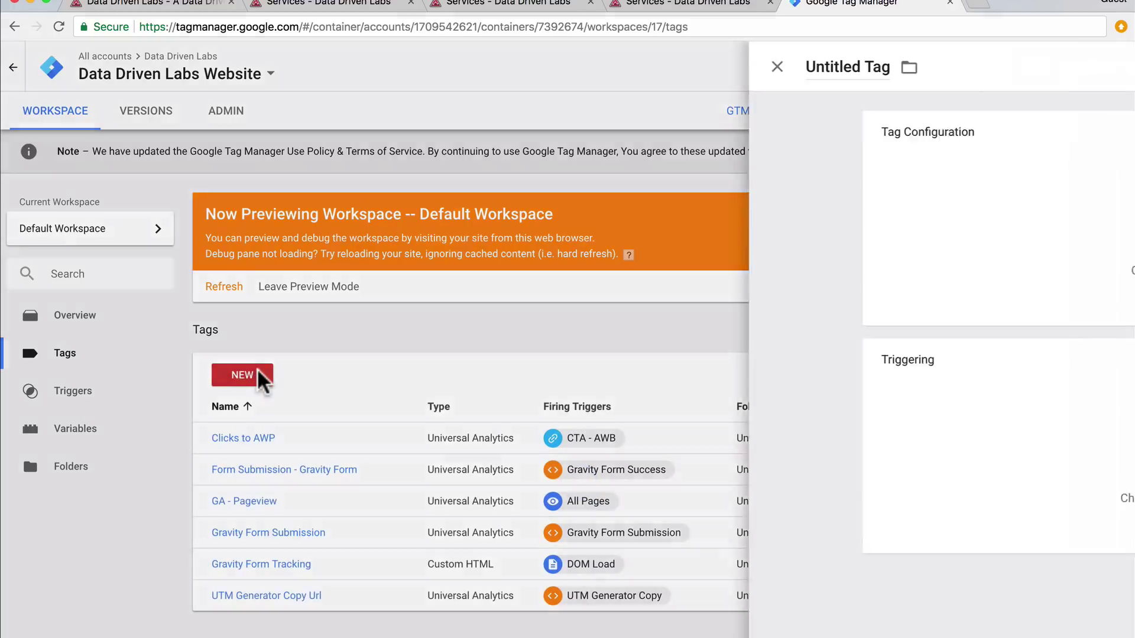
{"action": "left_click", "coordinate": [483, 214]}
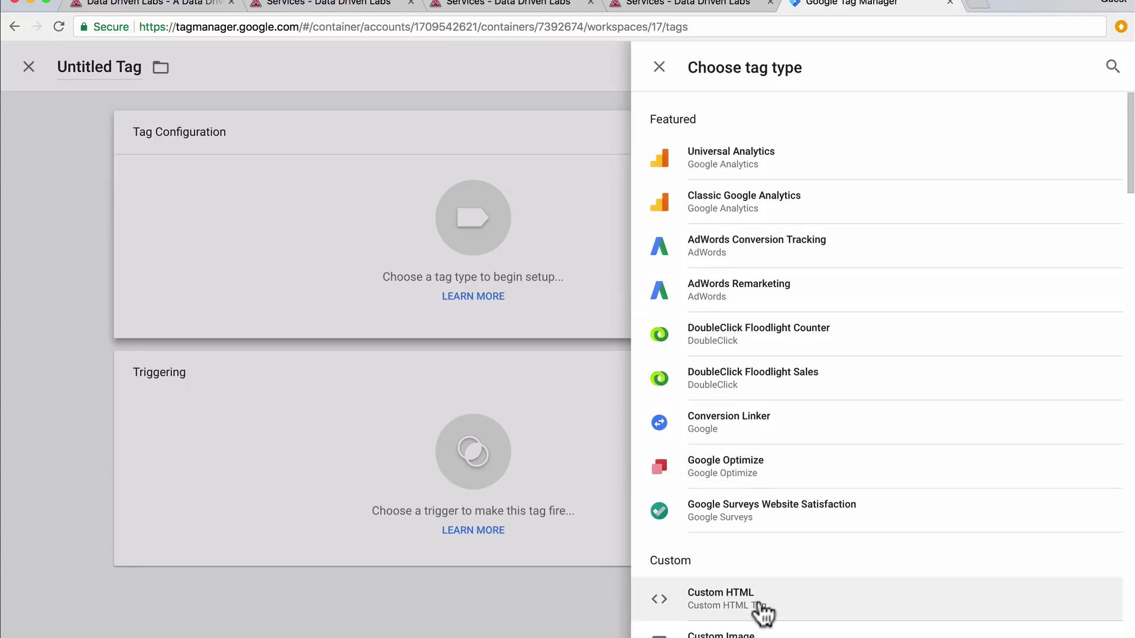
{"action": "left_click", "coordinate": [762, 613]}
{"action": "left_click", "coordinate": [395, 310]}
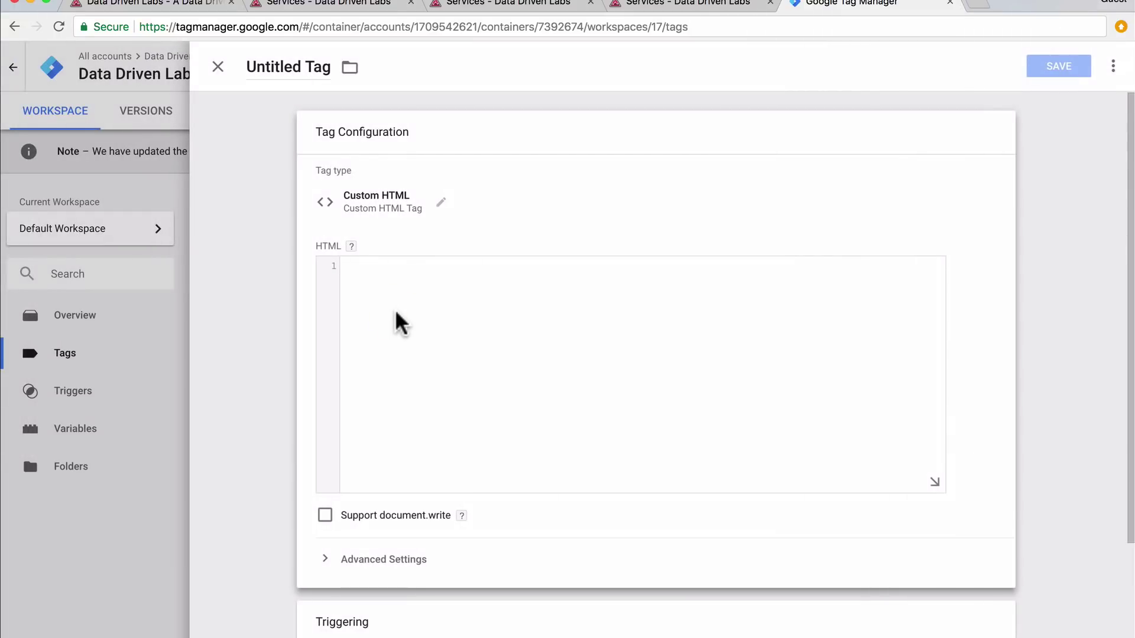
{"action": "type", "text": "<!-- -->"}
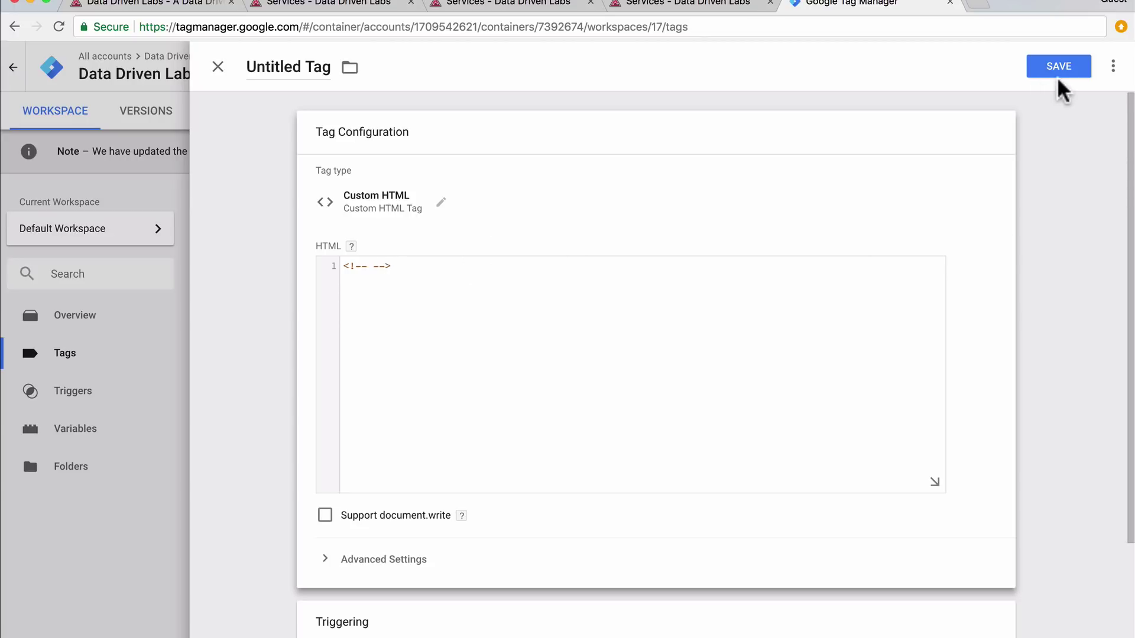
Name the new Custom HTML tag "Test", assign the "Click - View Services CTA Button" trigger to it, and save the tag
{"action": "left_click", "coordinate": [325, 69]}
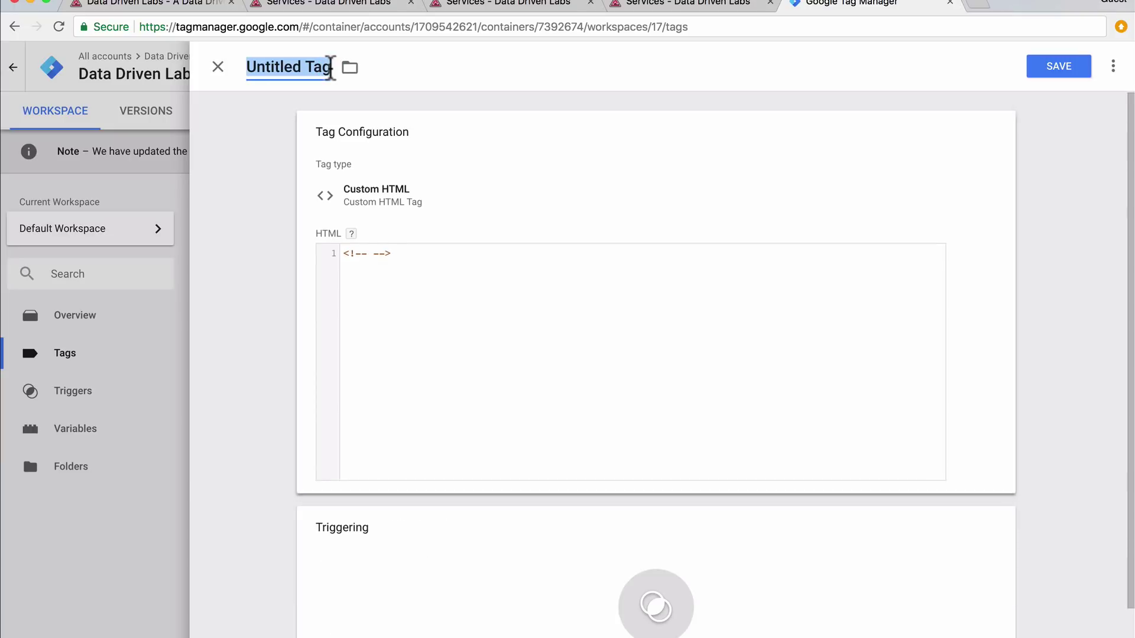
{"action": "type", "text": "Test"}
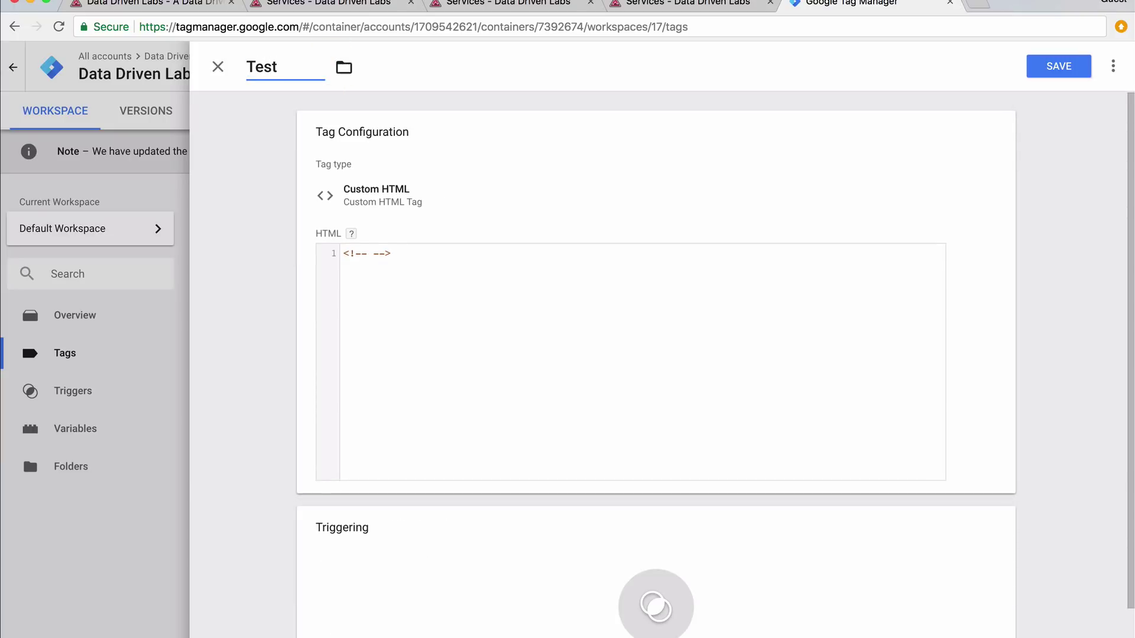
{"action": "left_click", "coordinate": [631, 550]}
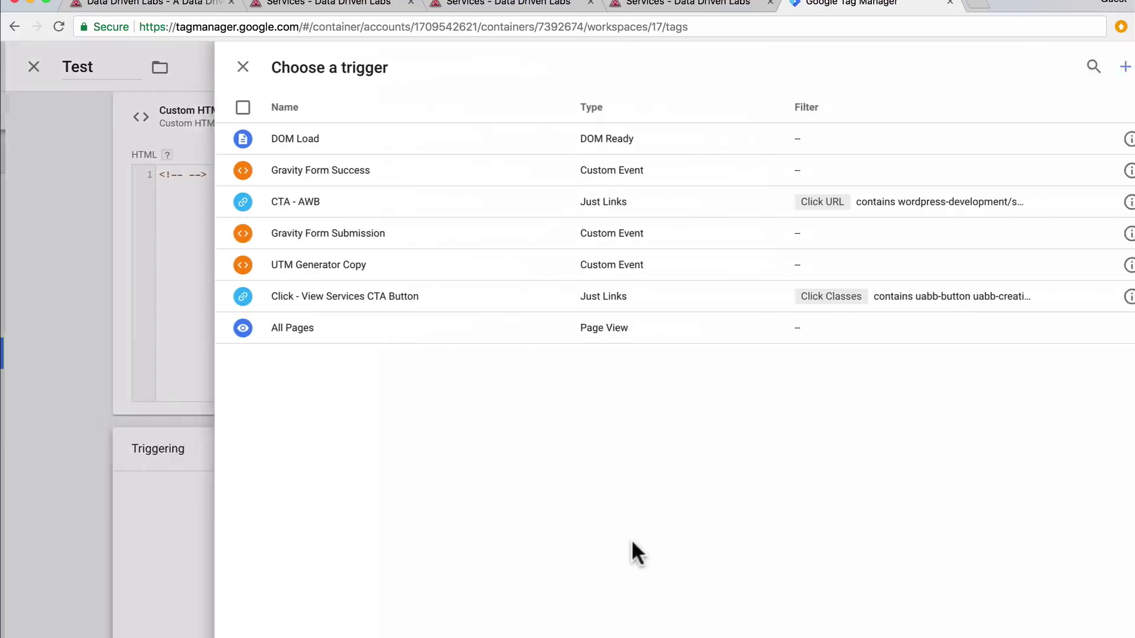
{"action": "left_click", "coordinate": [378, 299]}
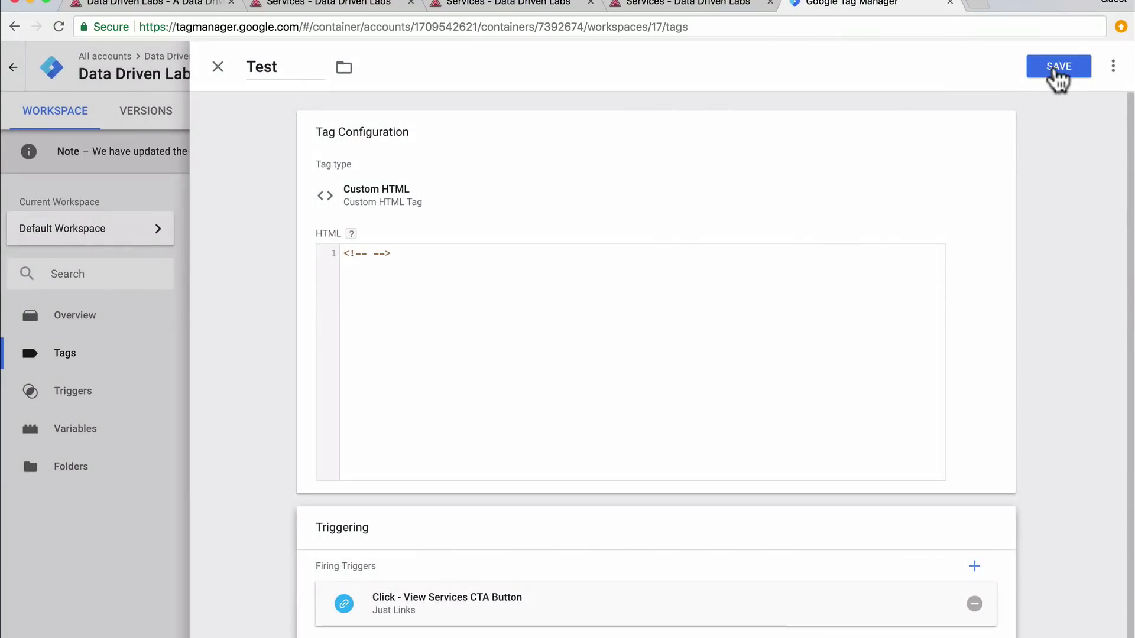
{"action": "left_click", "coordinate": [1058, 67]}
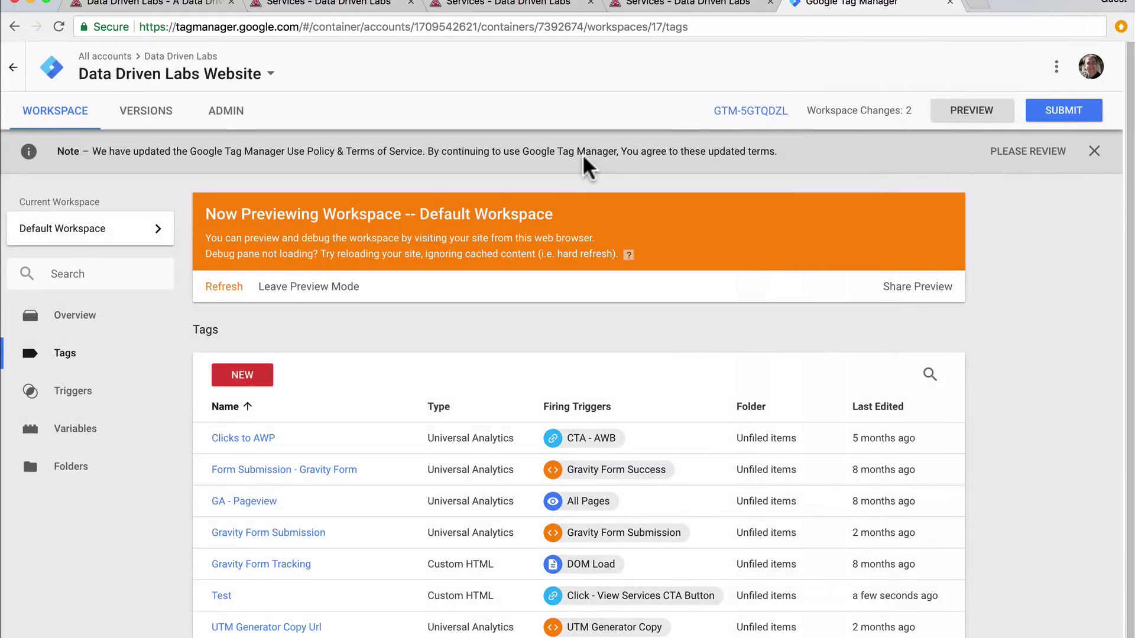
Refresh the Default Workspace preview and reload the Data Driven Labs homepage
{"action": "left_click", "coordinate": [220, 289]}
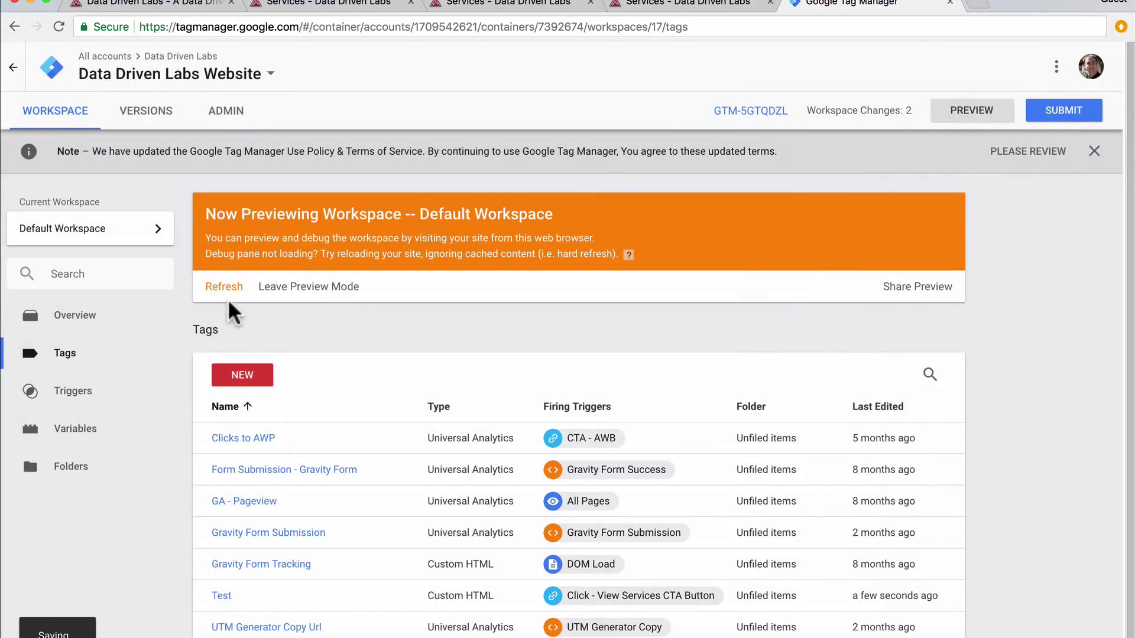
{"action": "left_click", "coordinate": [159, 3]}
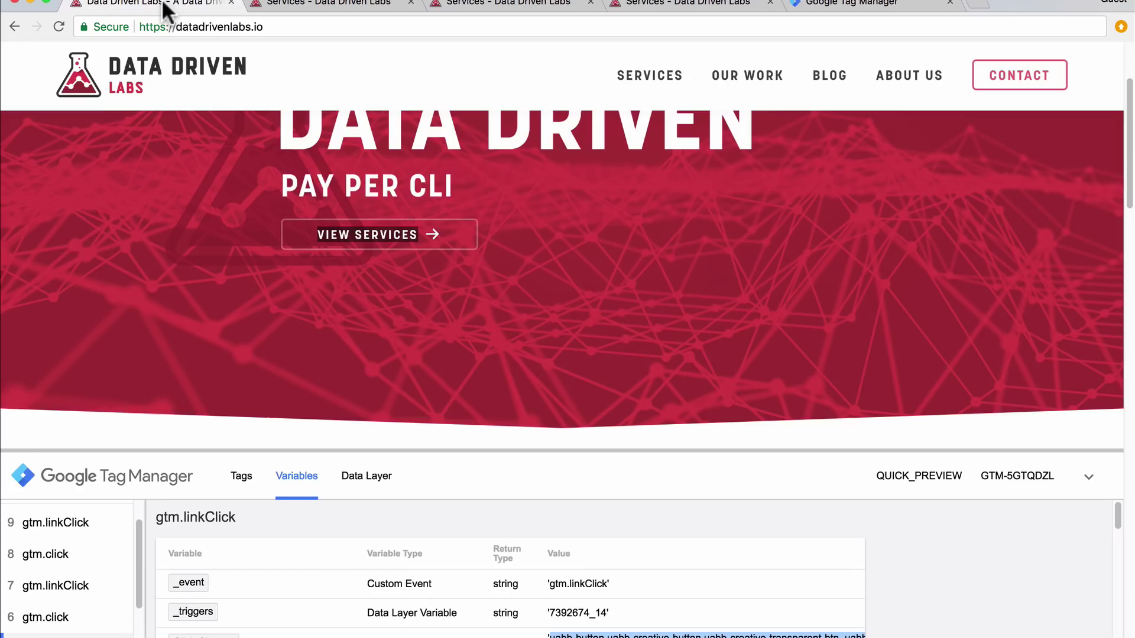
{"action": "key", "text": "super+r"}
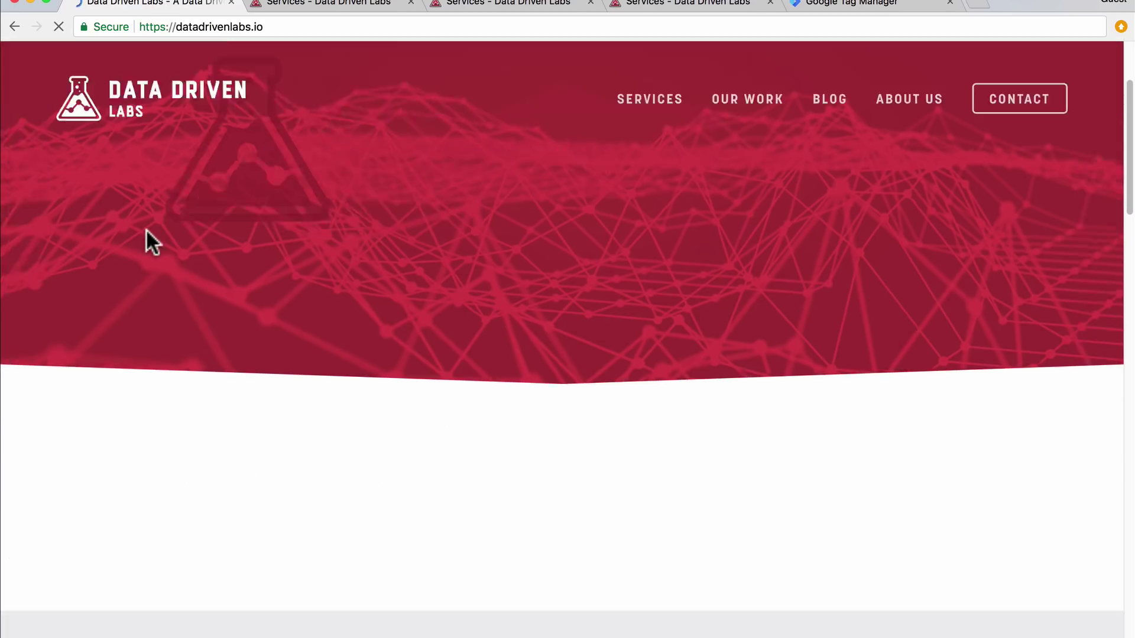
{"action": "scroll", "coordinate": [151, 218], "scroll_direction": "up", "scroll_amount": 3}
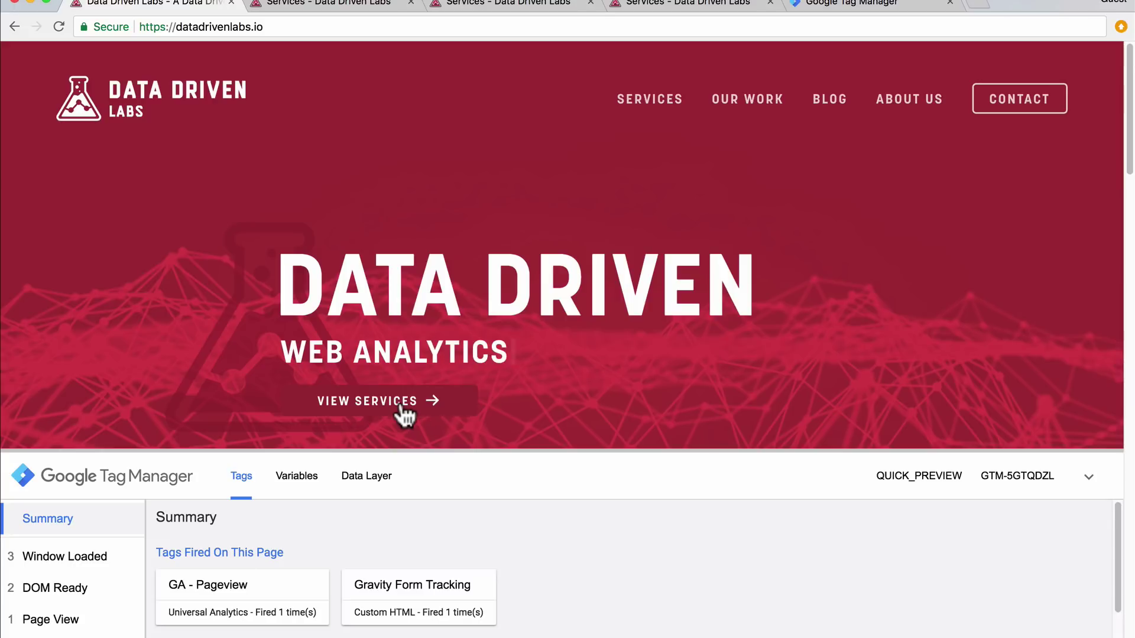
Open the View Services link in a new browser tab and examine the gtm.linkClick event's variables, including Click Classes
{"action": "left_click", "coordinate": [408, 408], "text": "super"}
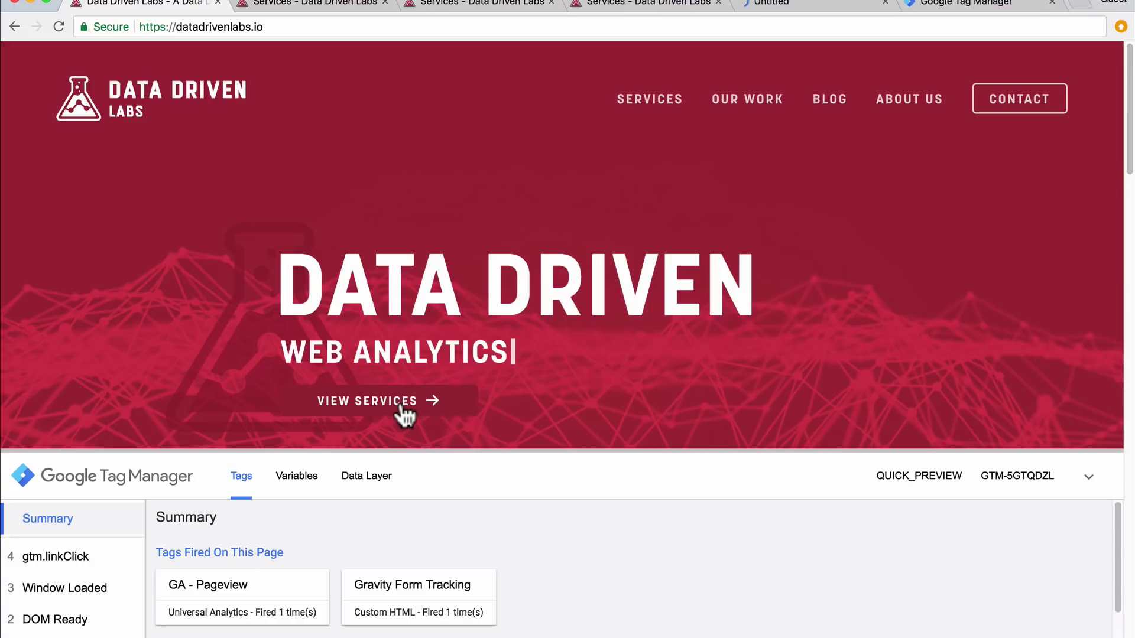
{"action": "left_click", "coordinate": [82, 558]}
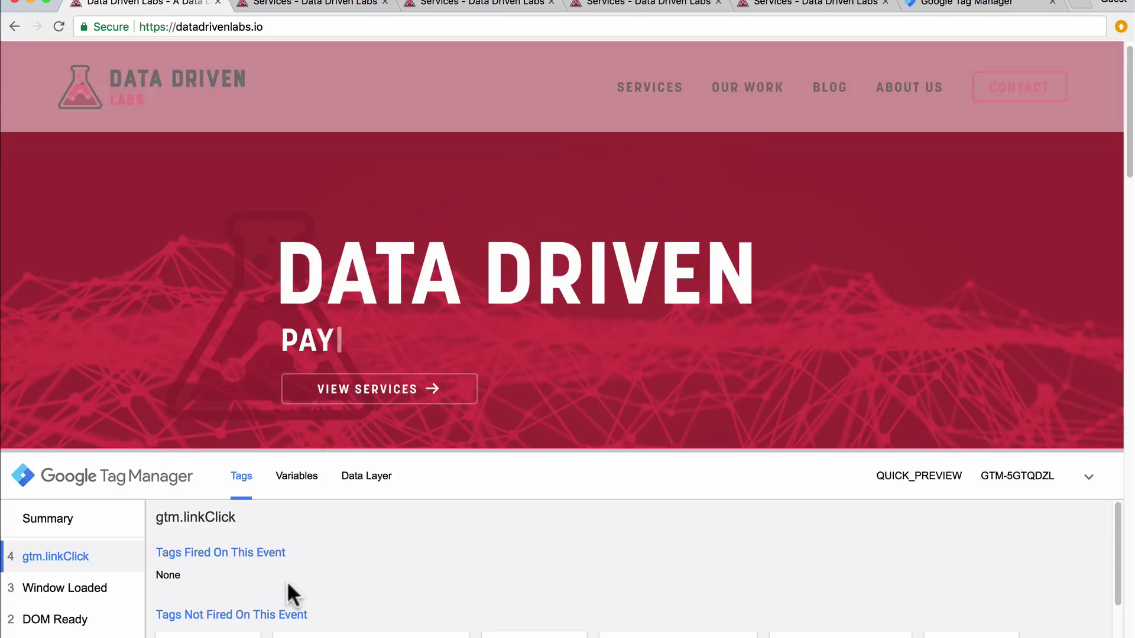
{"action": "left_click", "coordinate": [297, 479]}
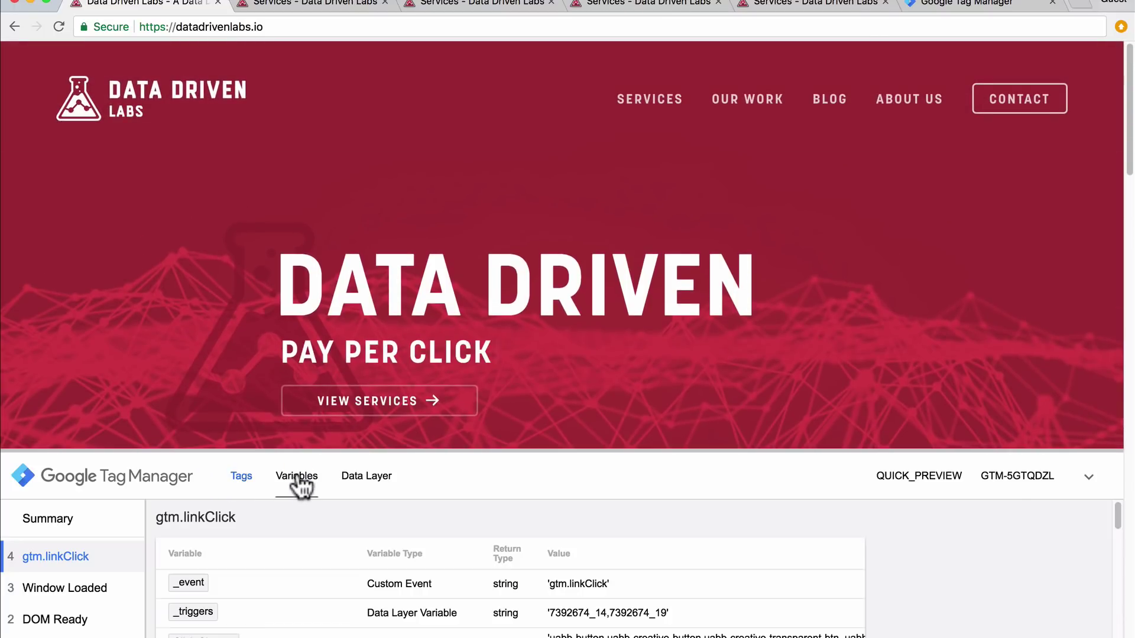
{"action": "scroll", "coordinate": [602, 629], "scroll_direction": "down", "scroll_amount": 1}
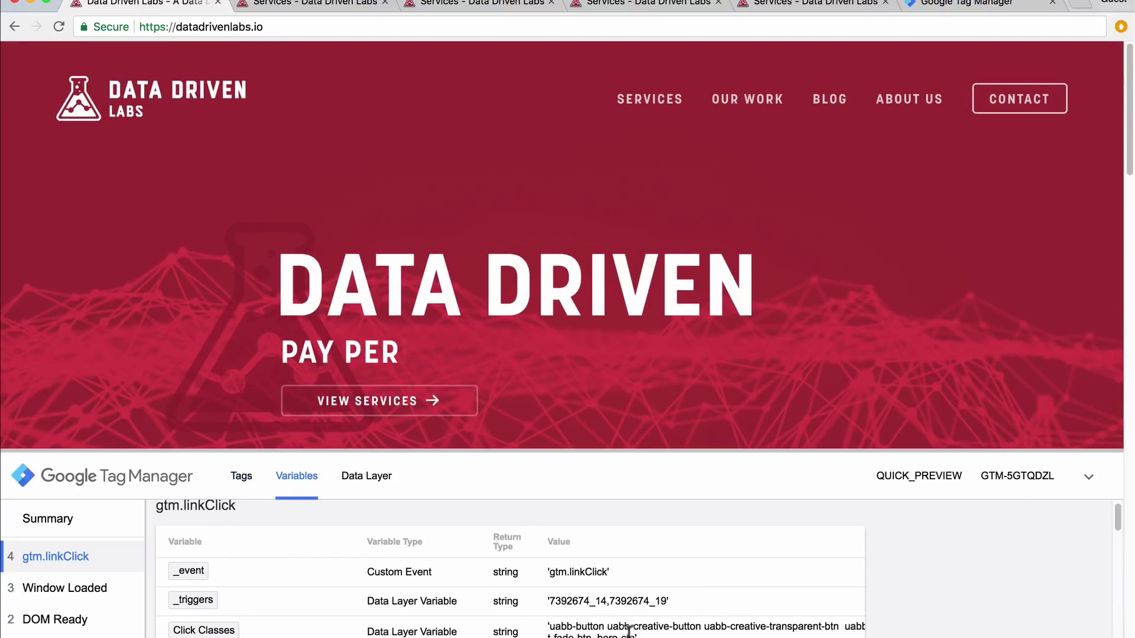
{"action": "scroll", "coordinate": [591, 628], "scroll_direction": "down", "scroll_amount": 2}
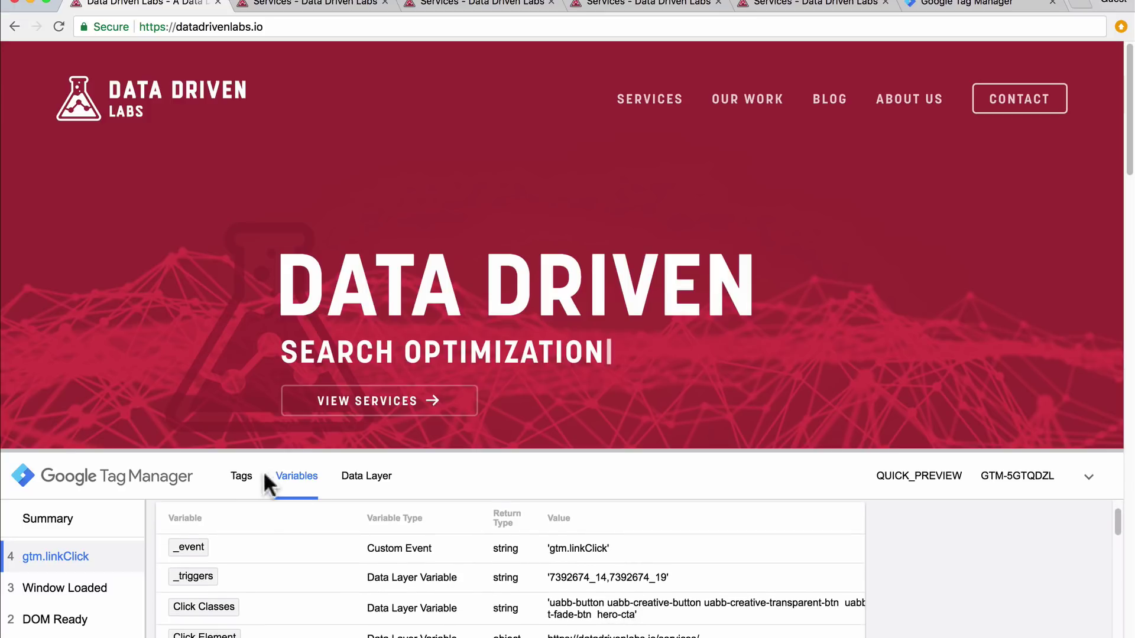
Compare the Test tag's Click Classes trigger filter on the gtm.linkClick event with that event's Click Classes variable value
{"action": "left_click", "coordinate": [242, 478]}
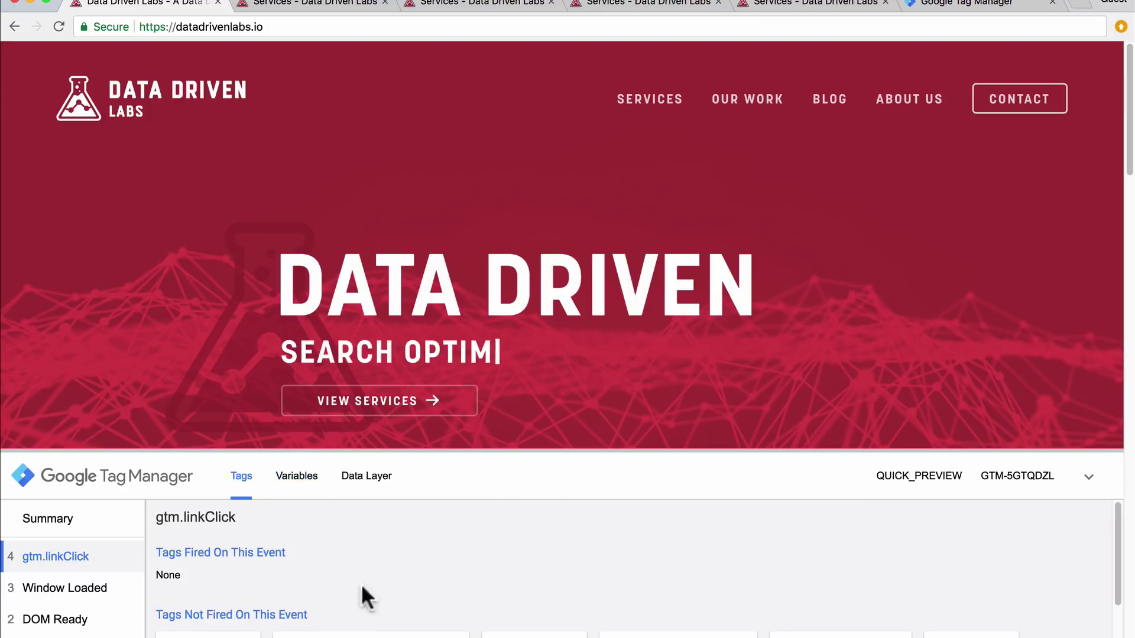
{"action": "scroll", "coordinate": [723, 619], "scroll_direction": "down", "scroll_amount": 2}
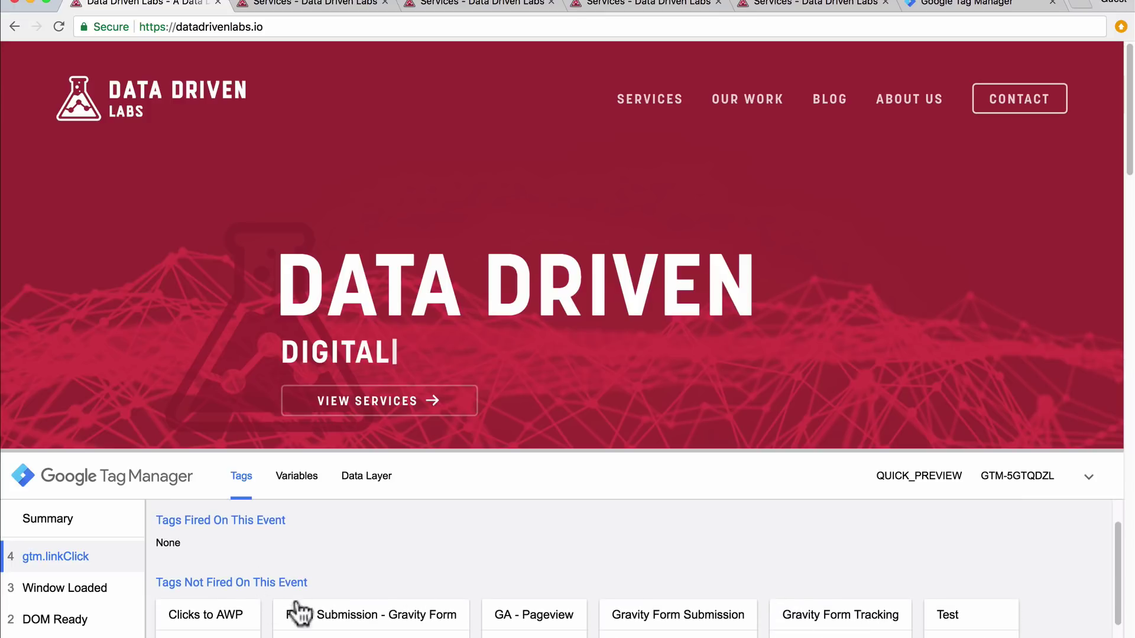
{"action": "left_click", "coordinate": [949, 620]}
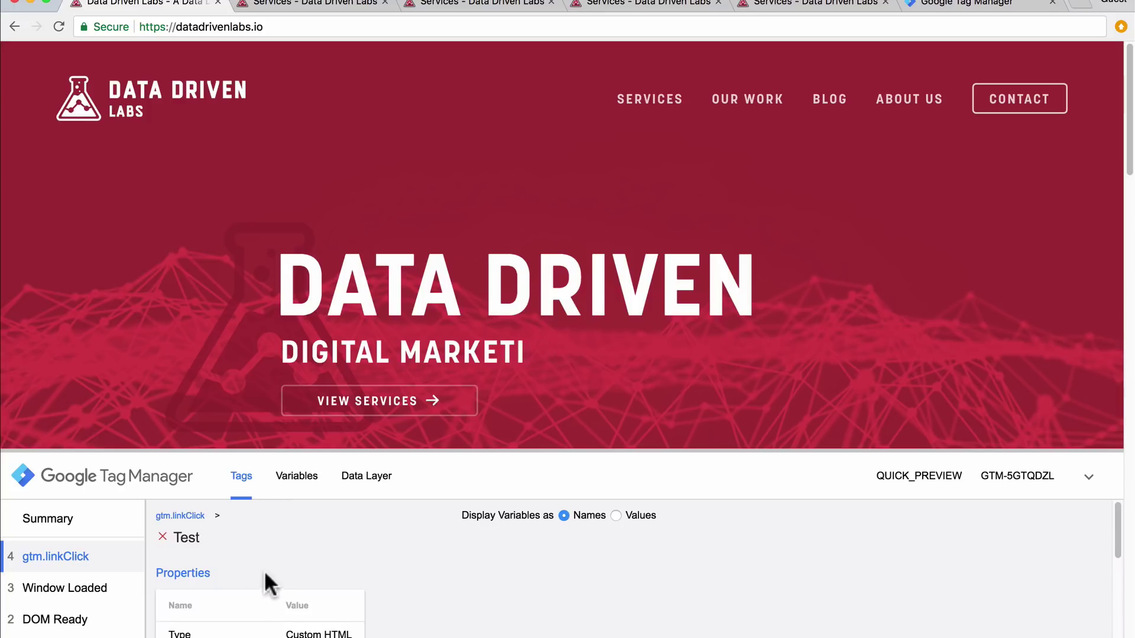
{"action": "scroll", "coordinate": [265, 569], "scroll_direction": "down", "scroll_amount": 5}
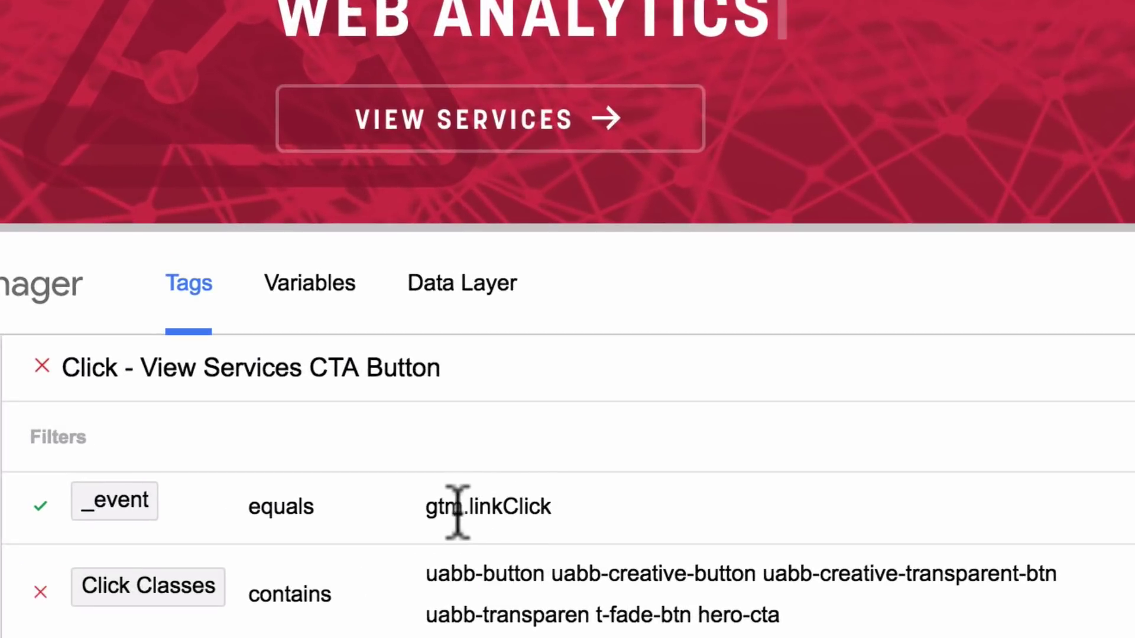
{"action": "scroll", "coordinate": [520, 552], "scroll_direction": "down", "scroll_amount": 2}
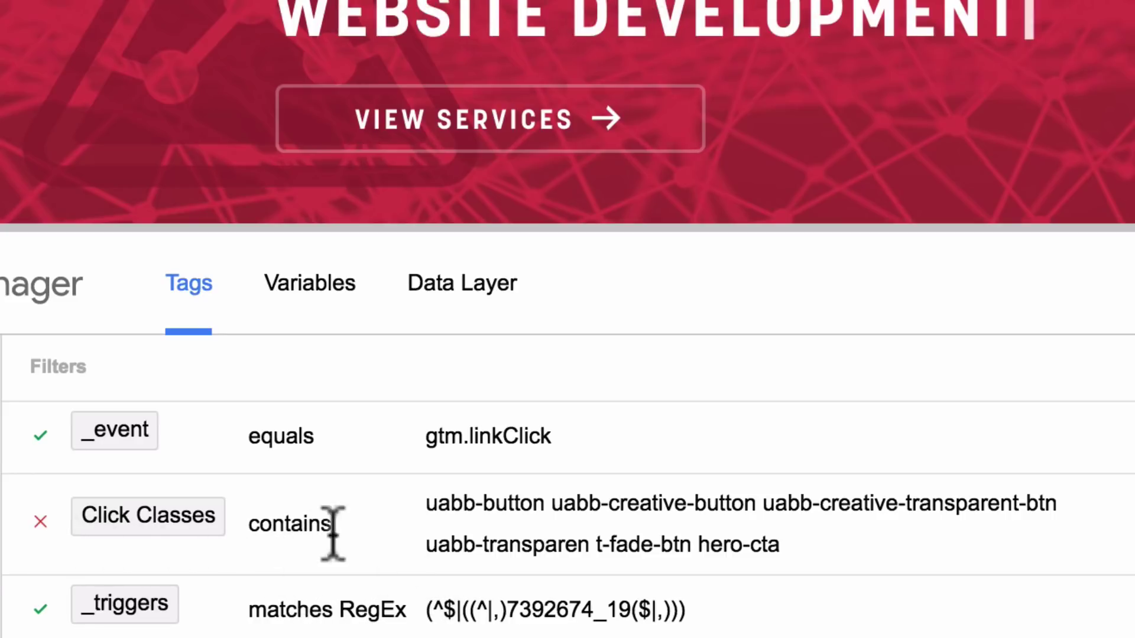
{"action": "left_click_drag", "start_coordinate": [427, 503], "coordinate": [793, 562]}
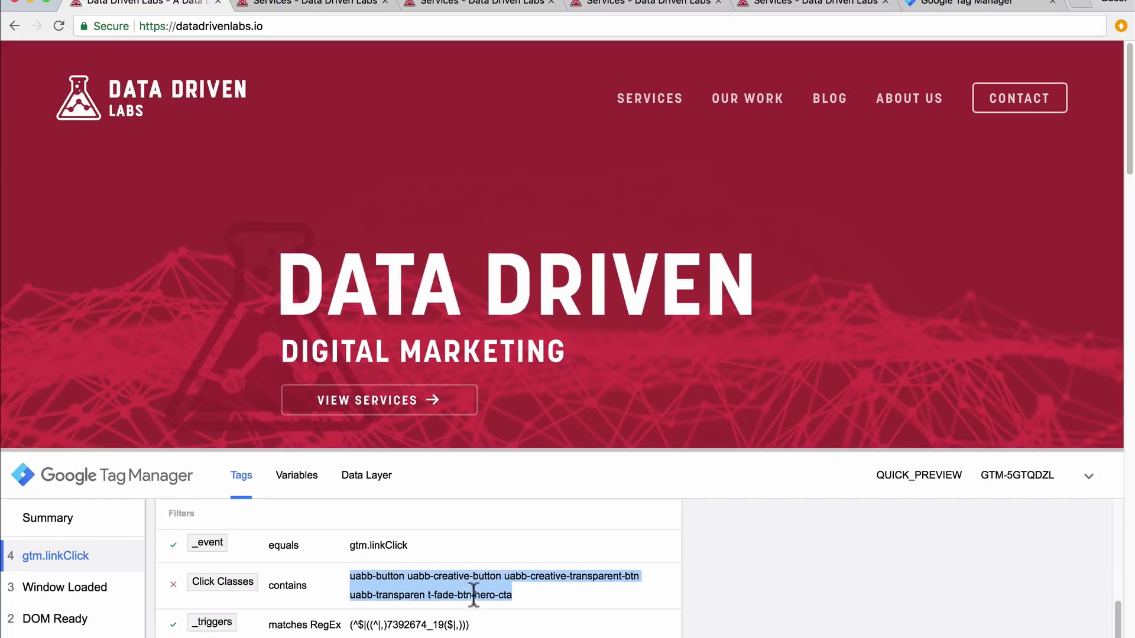
{"action": "left_click", "coordinate": [314, 366]}
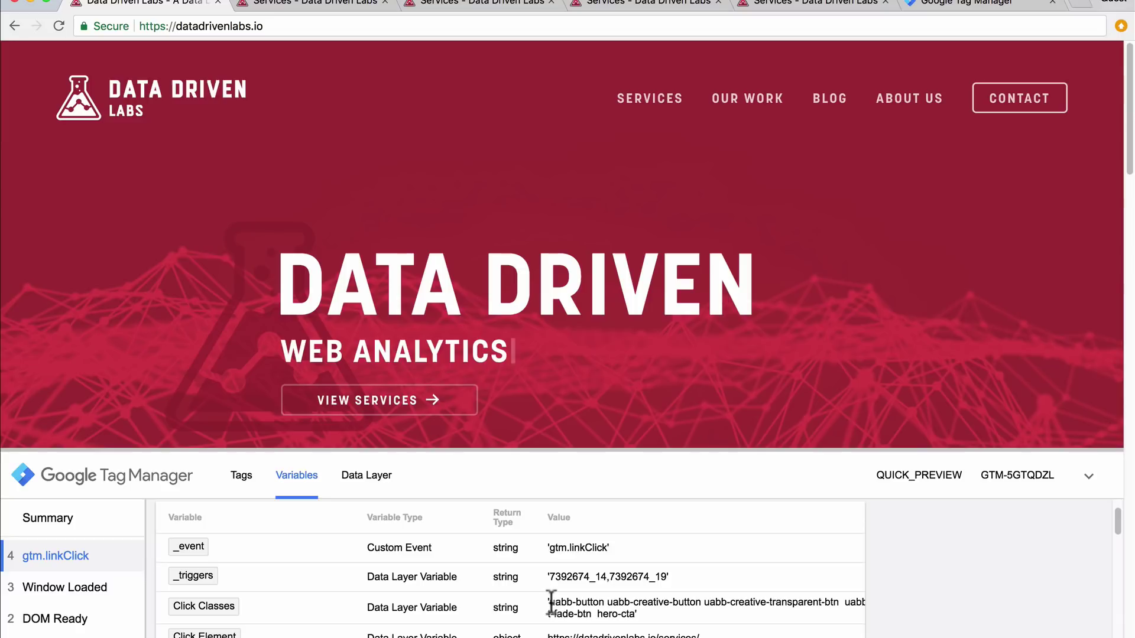
{"action": "left_click_drag", "start_coordinate": [588, 603], "coordinate": [634, 614]}
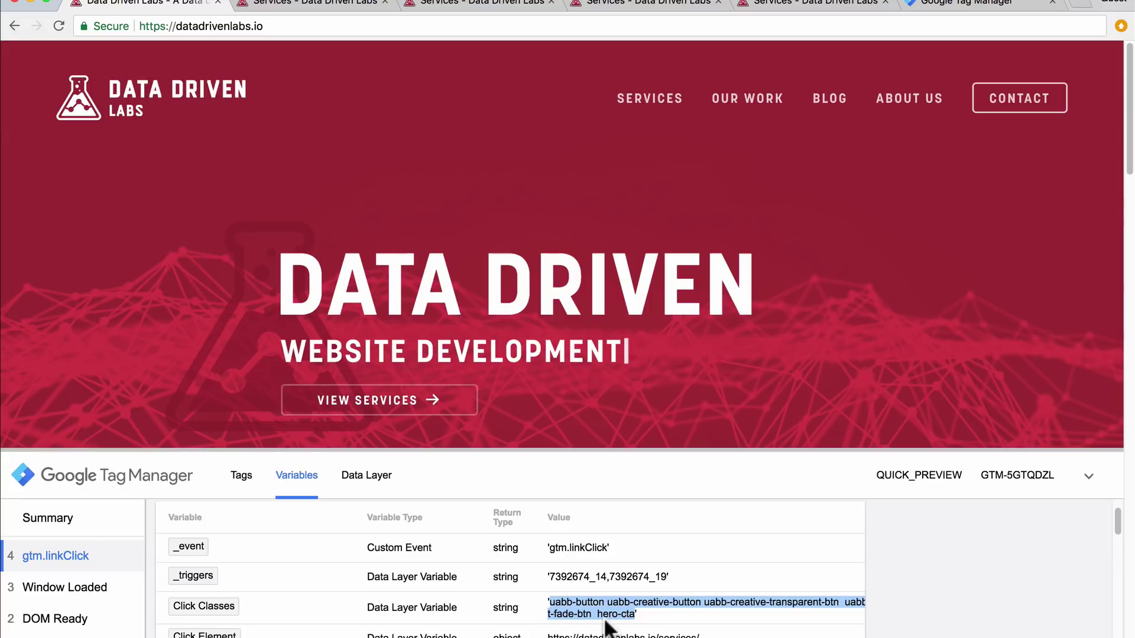
Remove the stray space inside "uabb-transparent-fade-btn" in the View Services CTA Button trigger's Click Classes condition in Tag Manager, and save the trigger
{"action": "left_click", "coordinate": [965, 6]}
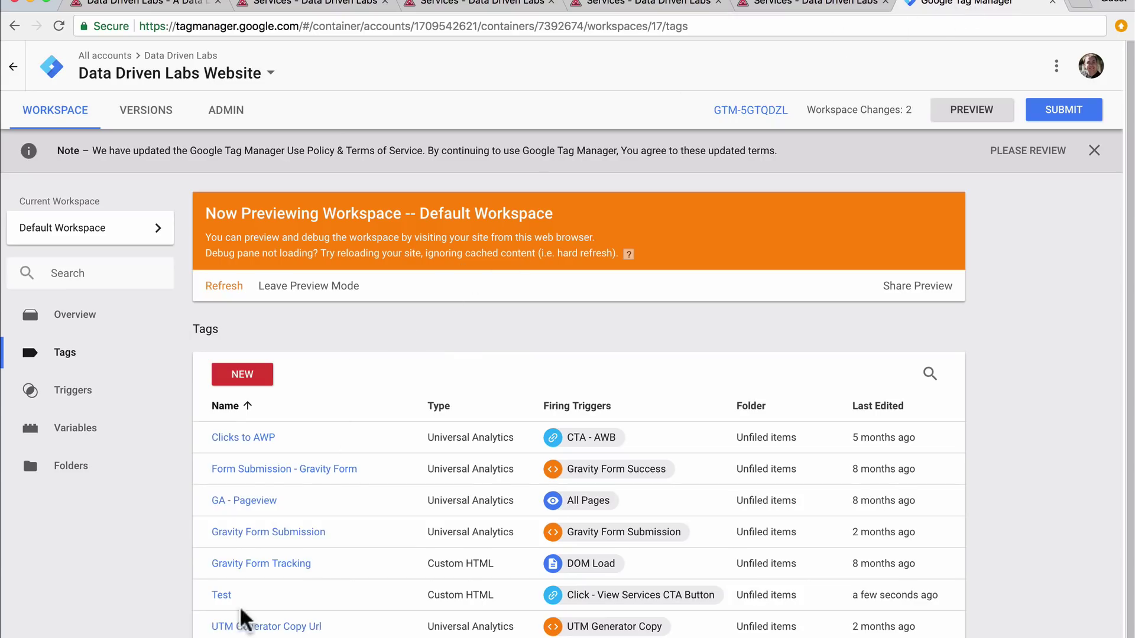
{"action": "left_click", "coordinate": [84, 394]}
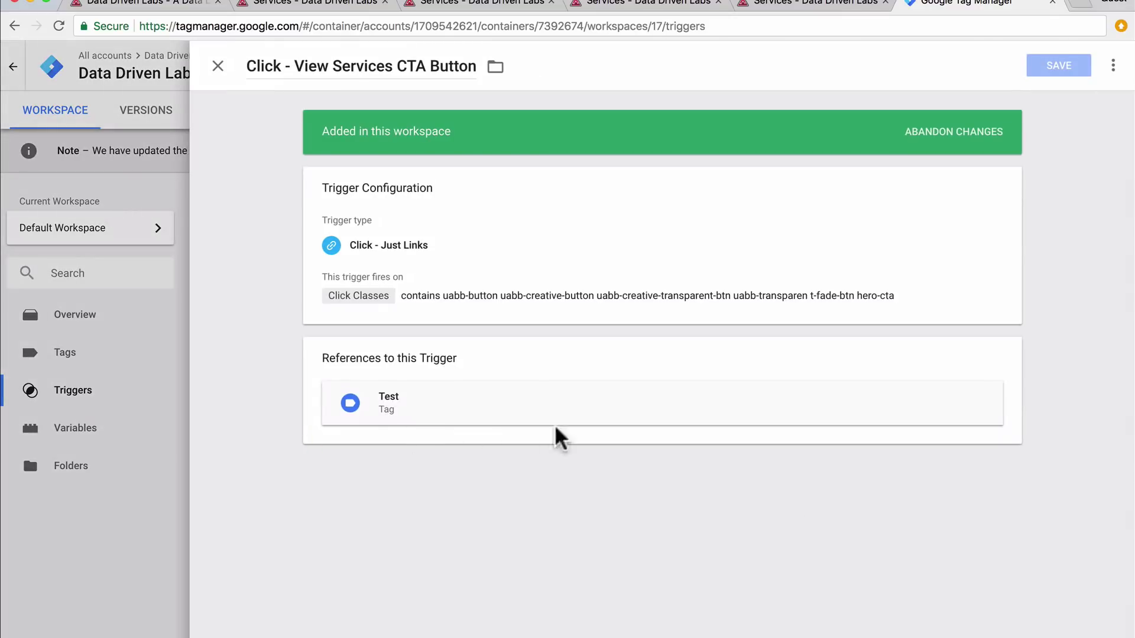
{"action": "left_click", "coordinate": [496, 251]}
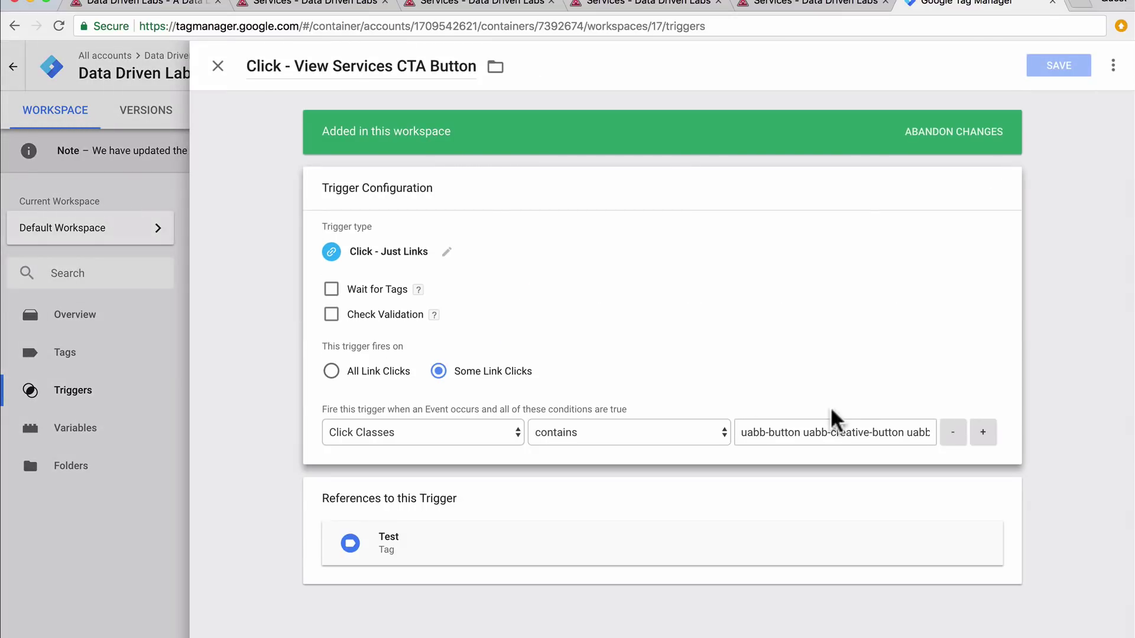
{"action": "left_click_drag", "start_coordinate": [867, 432], "coordinate": [983, 433]}
{"action": "left_click", "coordinate": [861, 427]}
{"action": "double_click", "coordinate": [849, 431]}
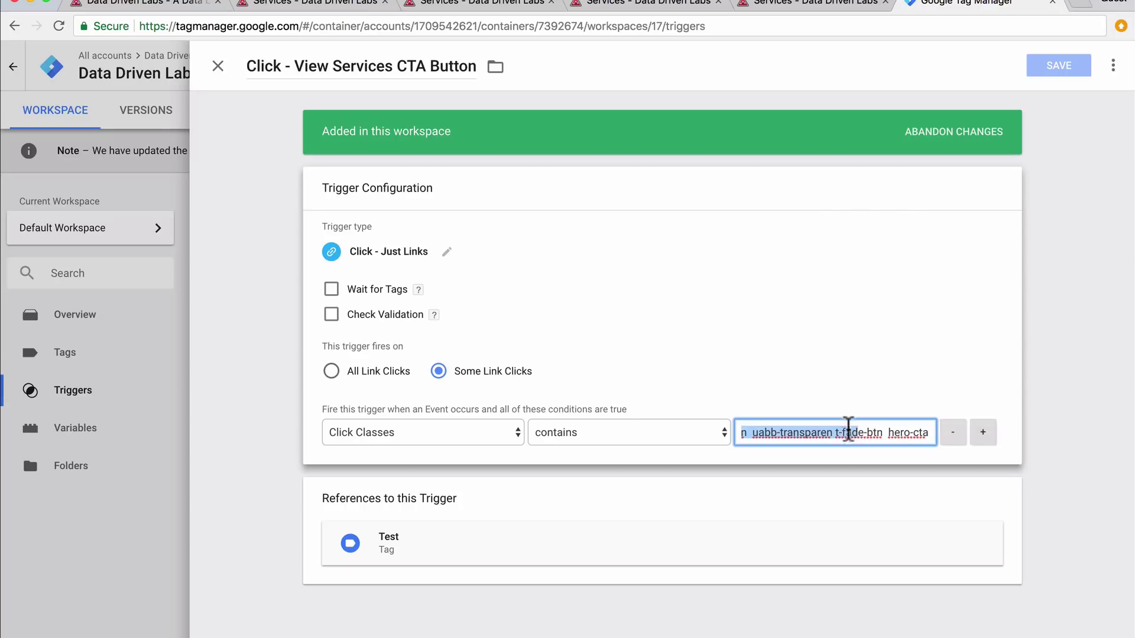
{"action": "left_click", "coordinate": [833, 441]}
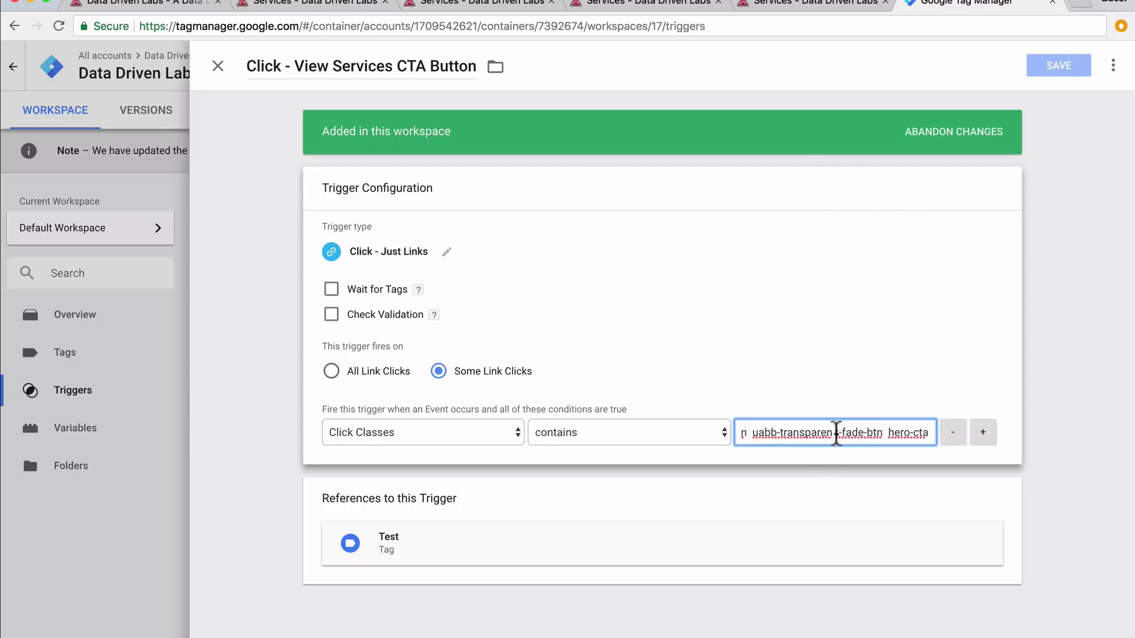
{"action": "key", "text": "BackSpace"}
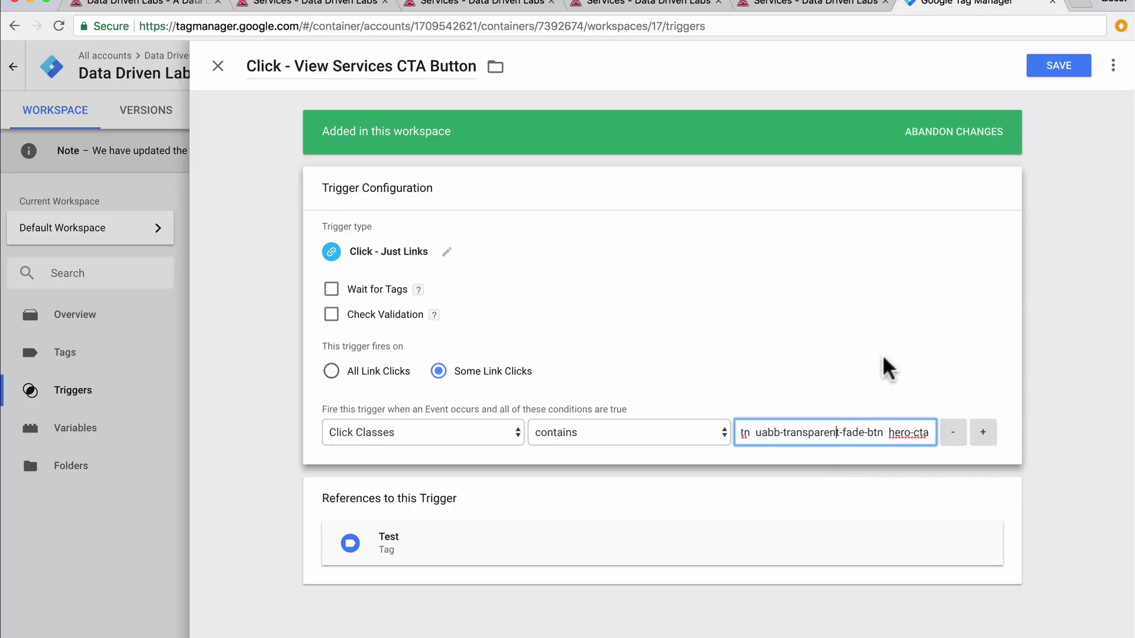
{"action": "left_click", "coordinate": [1059, 66]}
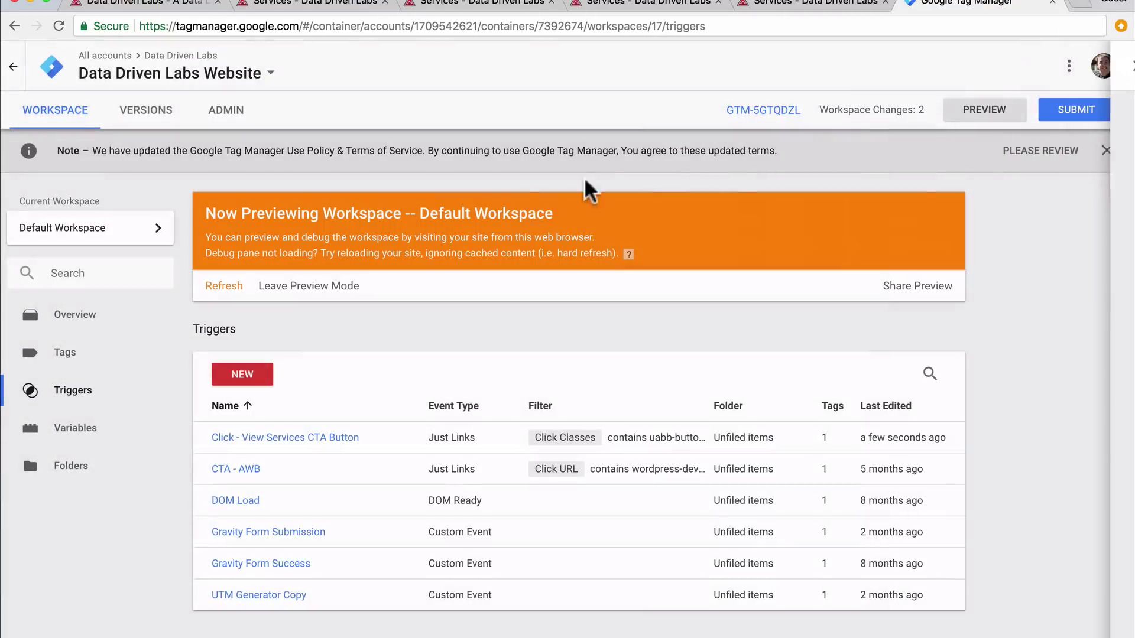
Refresh the workspace preview with the corrected trigger and reload the Data Driven Labs homepage
{"action": "left_click", "coordinate": [218, 287]}
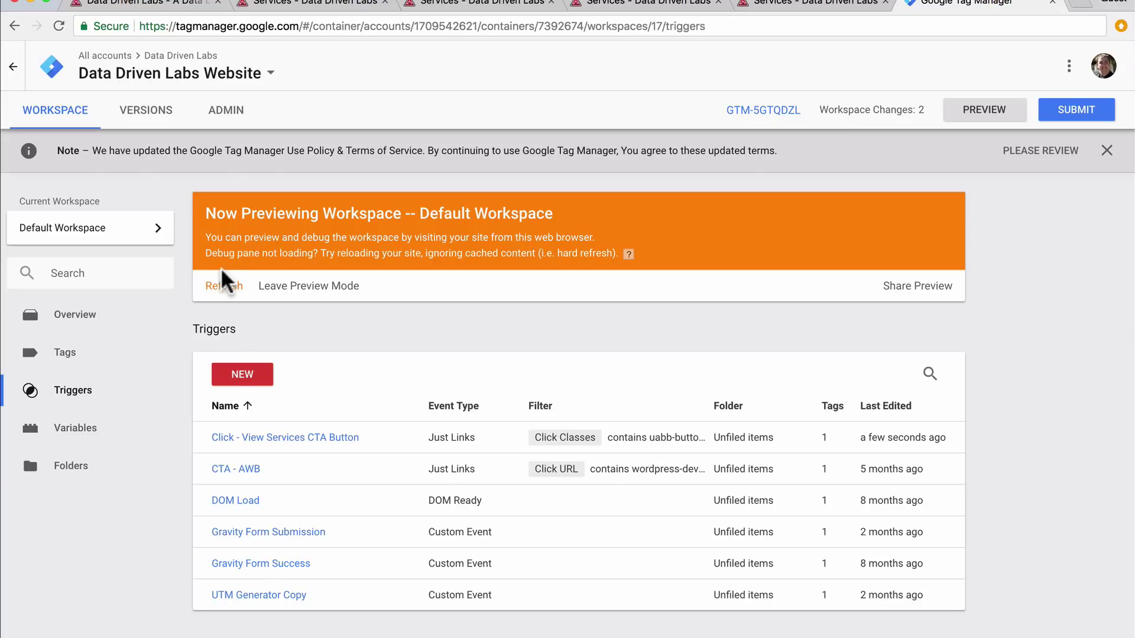
{"action": "left_click", "coordinate": [118, 2]}
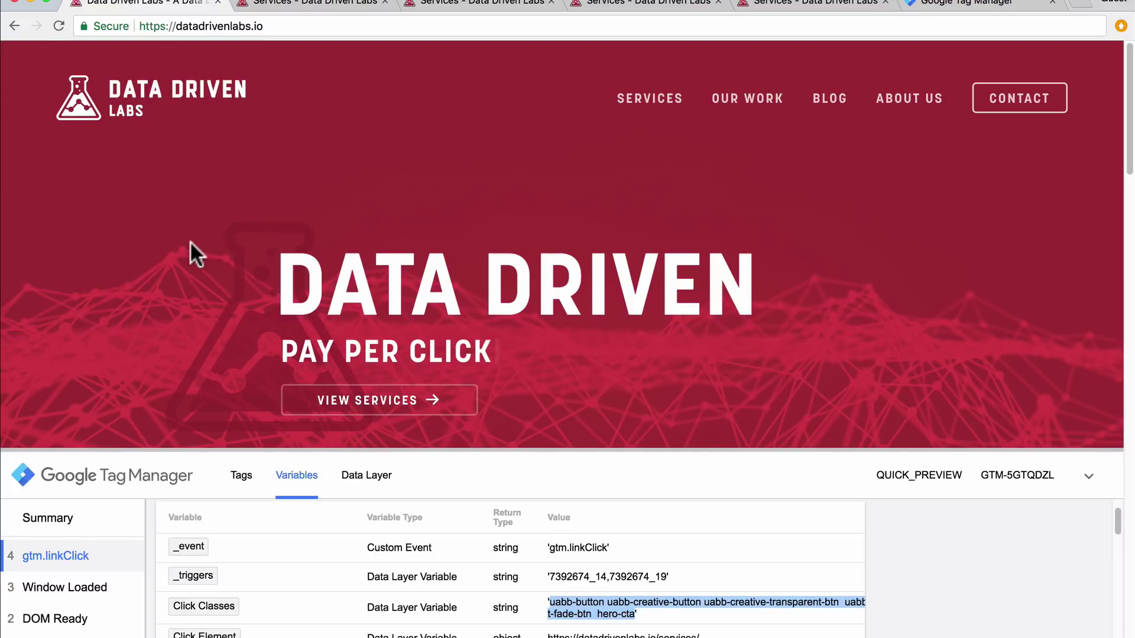
{"action": "key", "text": "super+r"}
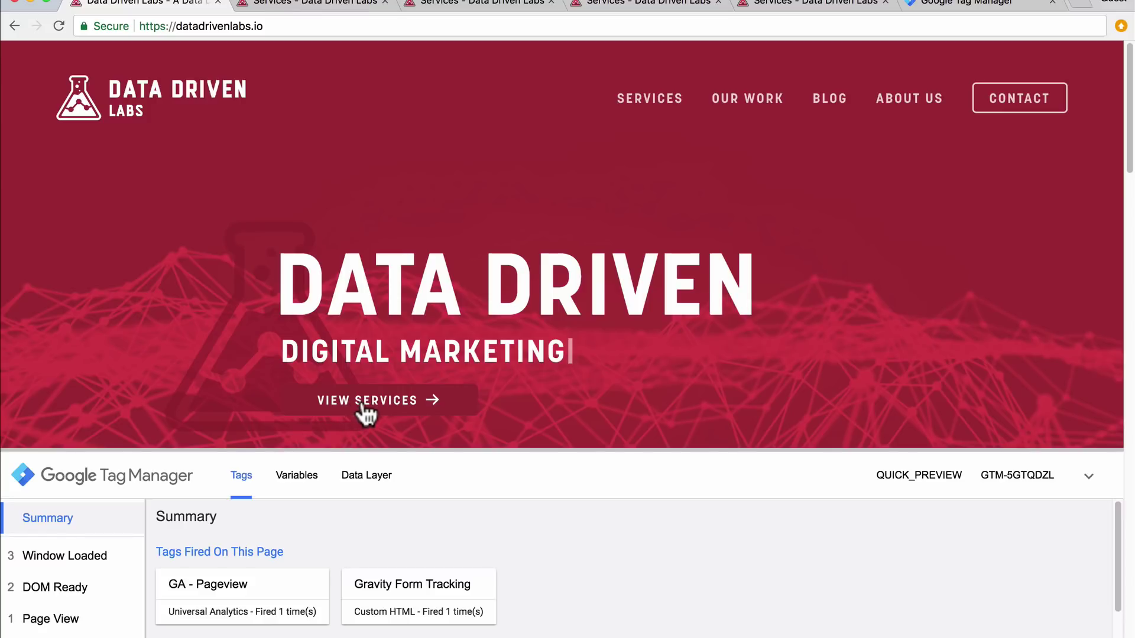
Open the View Services link in a new browser tab and check the Test tag's details on the gtm.linkClick event
{"action": "left_click", "coordinate": [363, 404]}
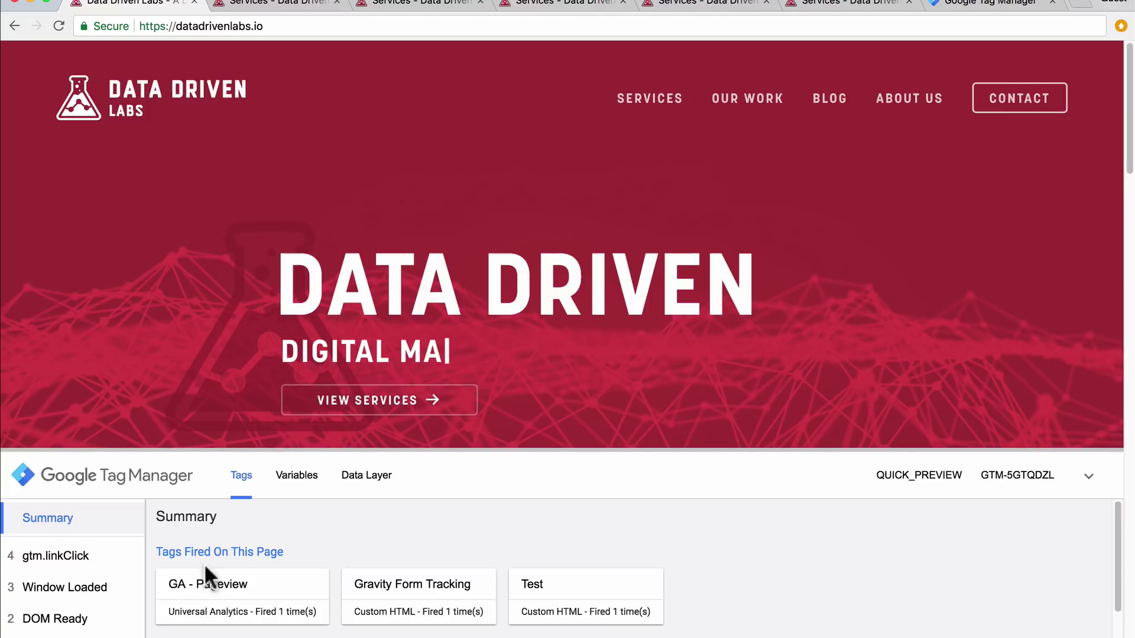
{"action": "left_click", "coordinate": [35, 557]}
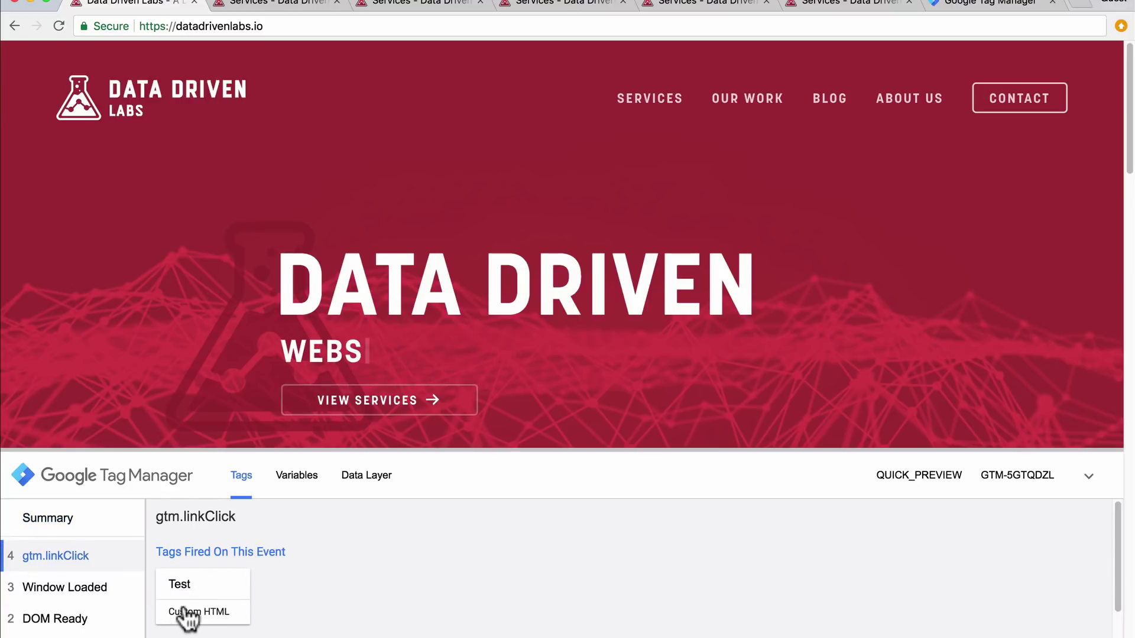
{"action": "left_click", "coordinate": [223, 610]}
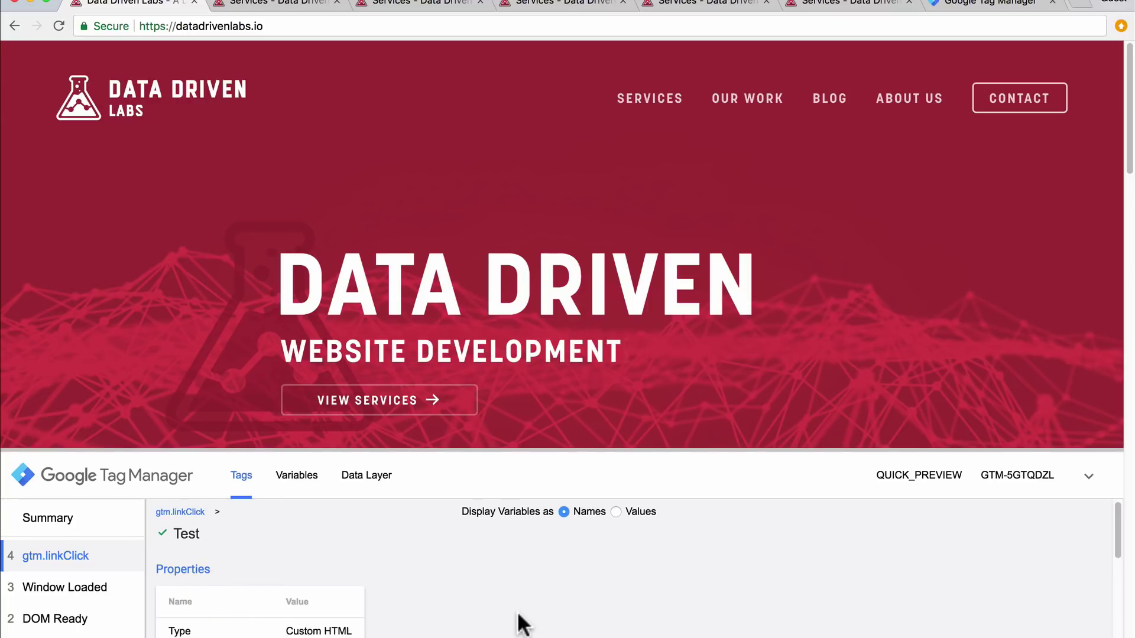
Check the firing trigger's filter conditions for the Test tag on the gtm.linkClick event
{"action": "scroll", "coordinate": [520, 623], "scroll_direction": "down", "scroll_amount": 10}
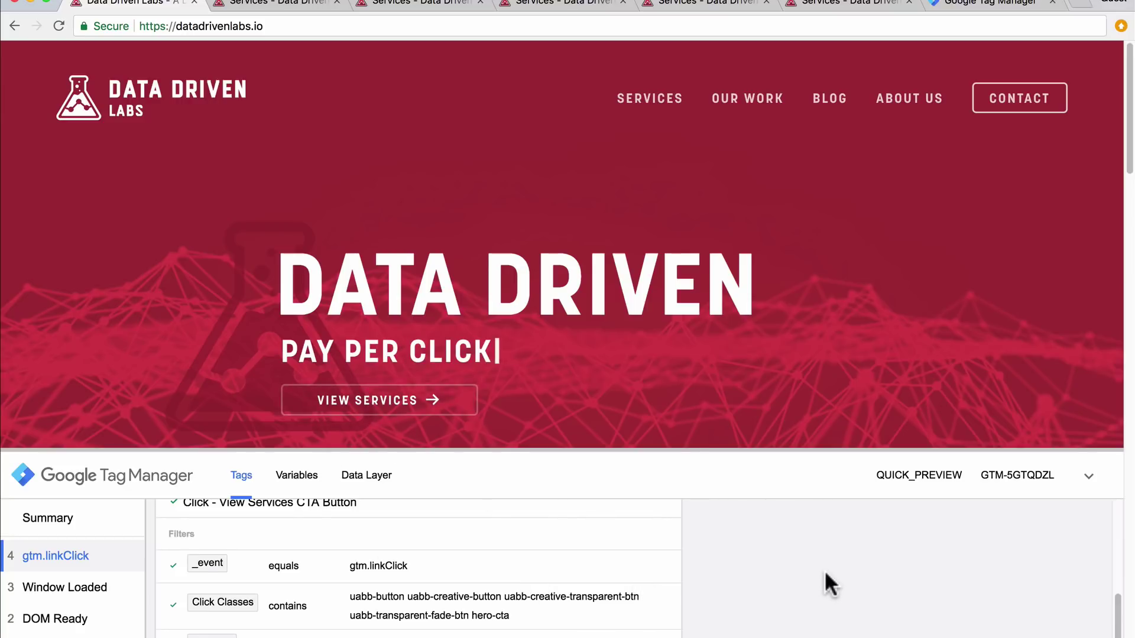
{"action": "scroll", "coordinate": [830, 586], "scroll_direction": "up", "scroll_amount": 10}
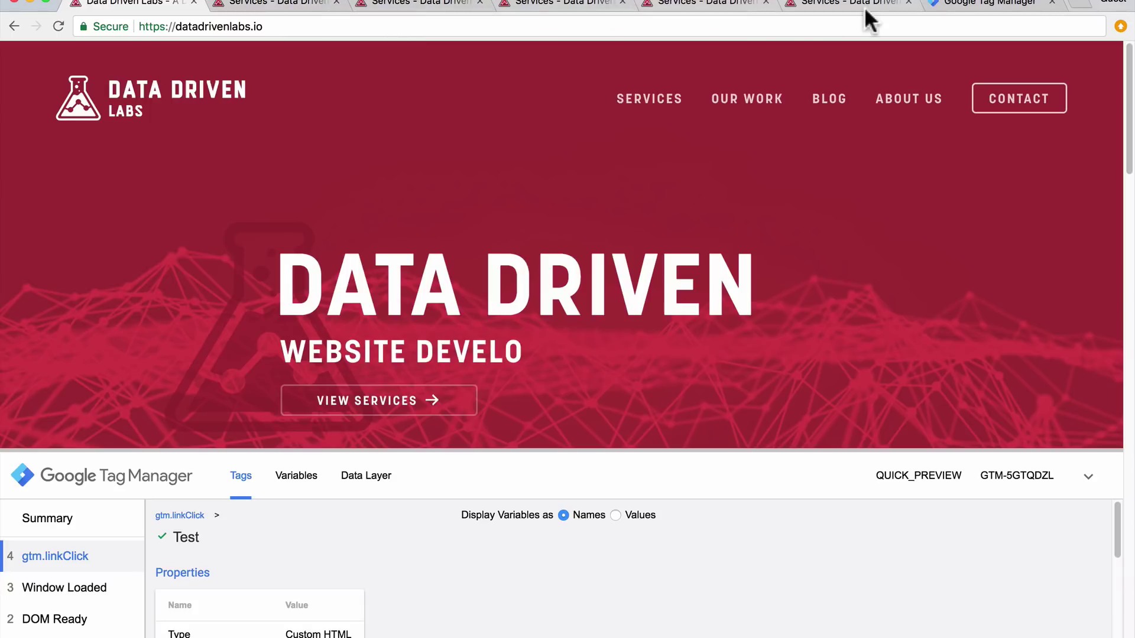
Open the Test tag in the Tag Manager workspace and rename it "View Services Button Click"
{"action": "left_click", "coordinate": [978, 6]}
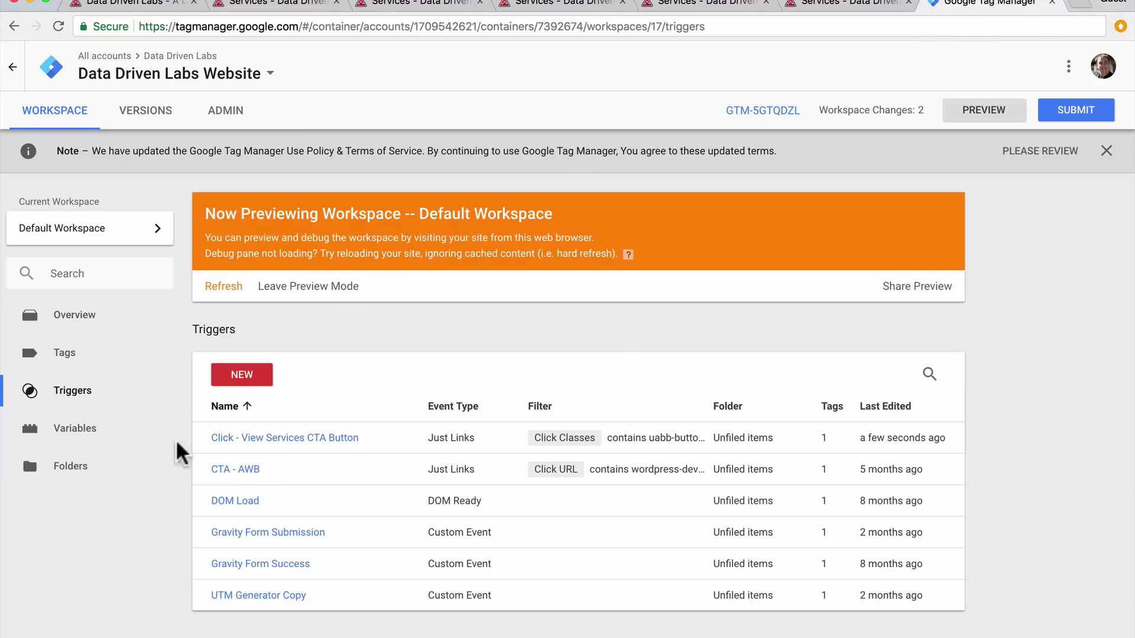
{"action": "left_click", "coordinate": [70, 356]}
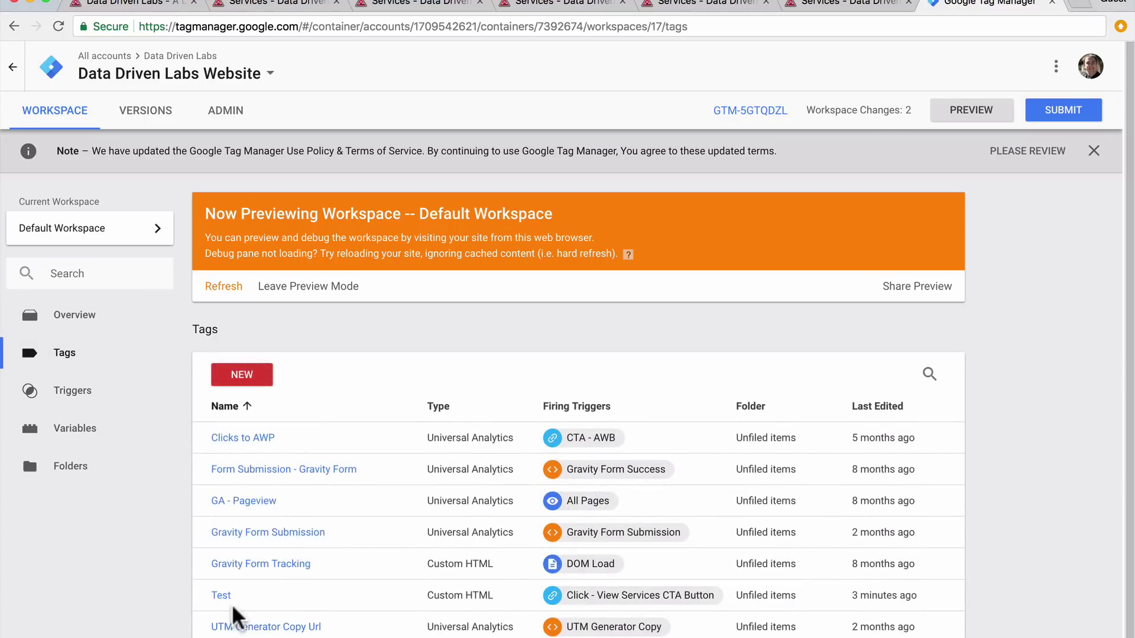
{"action": "left_click", "coordinate": [225, 598]}
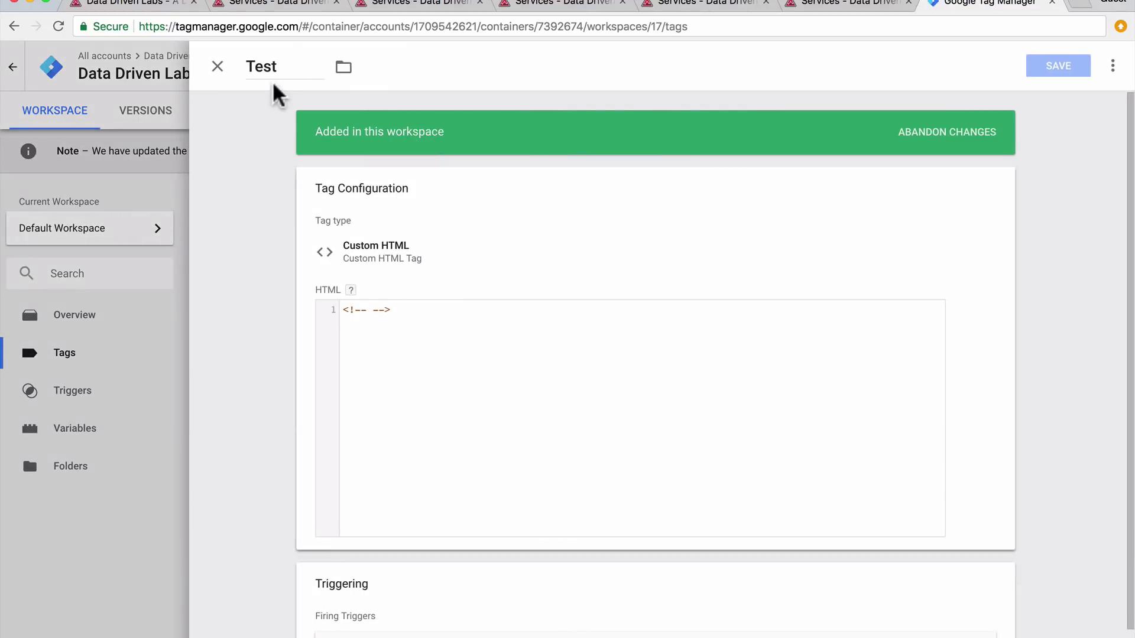
{"action": "left_click_drag", "start_coordinate": [281, 69], "coordinate": [201, 66]}
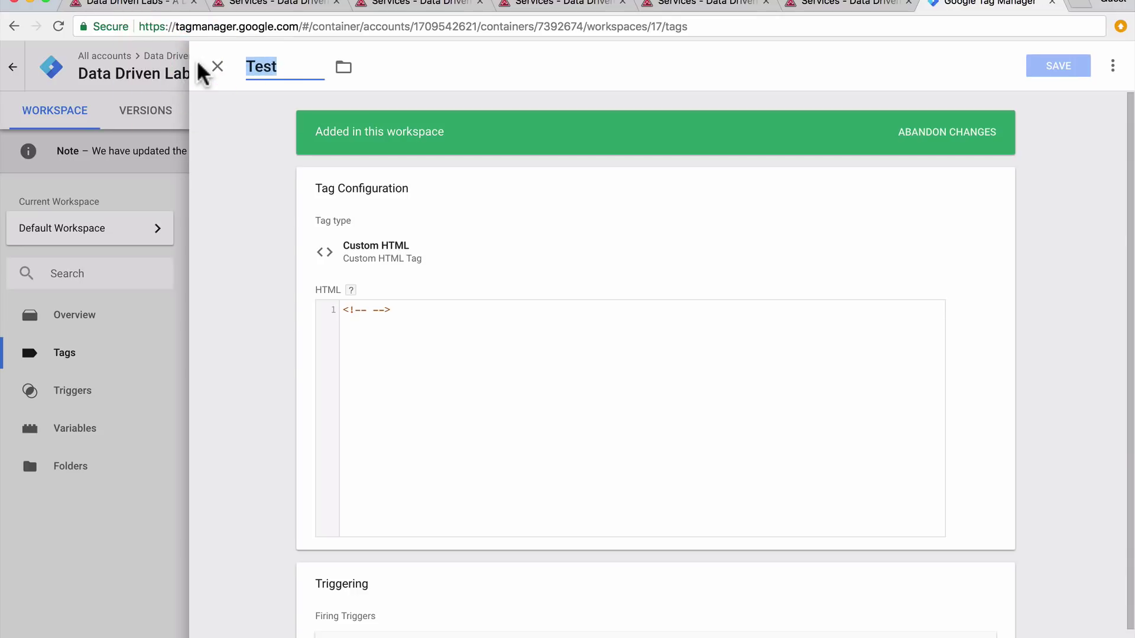
{"action": "type", "text": "View Services Button Click"}
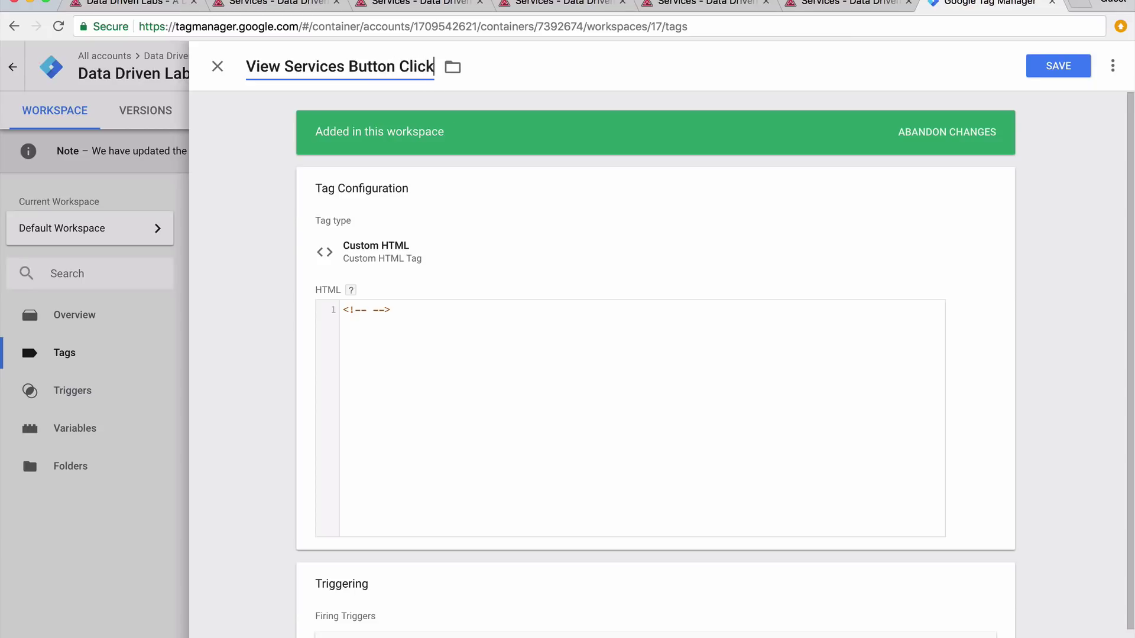
Change the View Services Button Click tag's type to Universal Analytics with the track type Event
{"action": "left_click", "coordinate": [399, 262]}
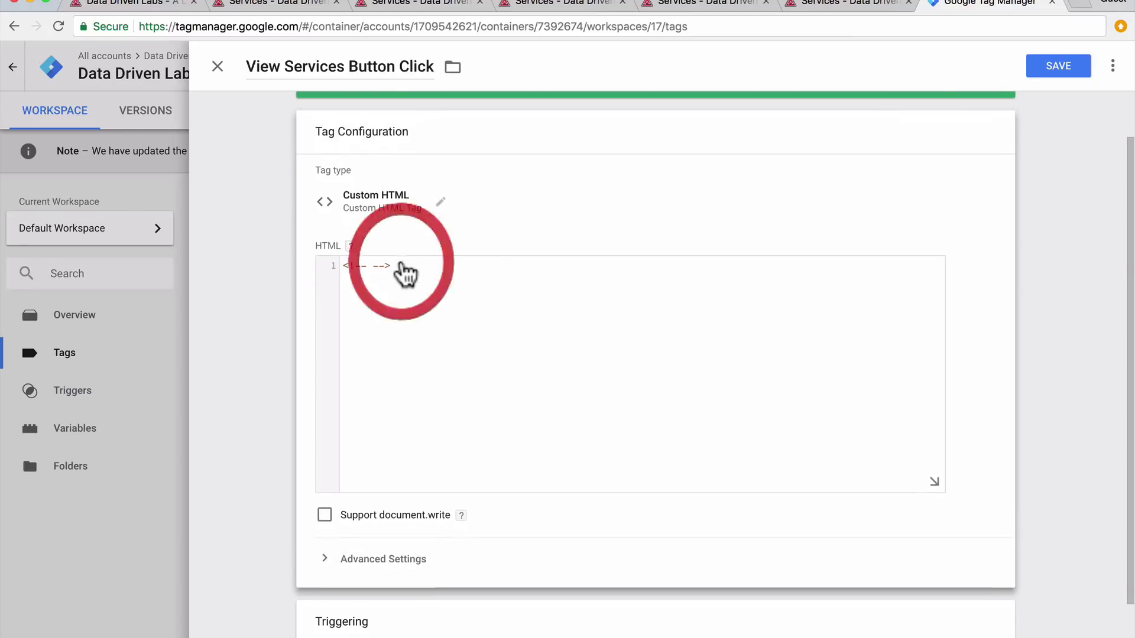
{"action": "left_click", "coordinate": [400, 220]}
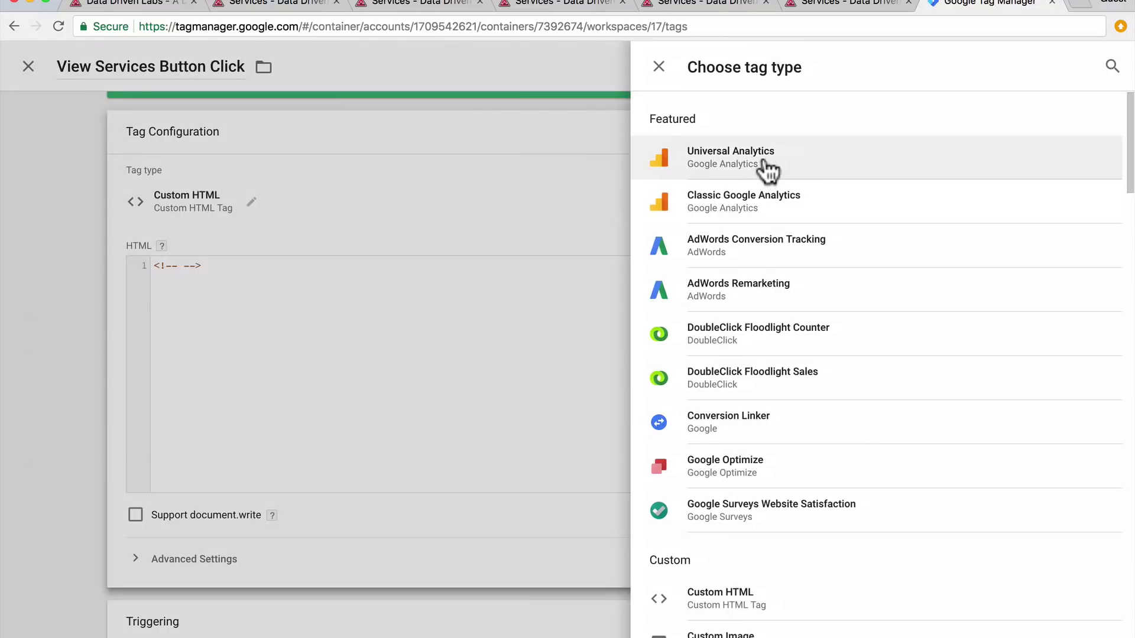
{"action": "left_click", "coordinate": [797, 169]}
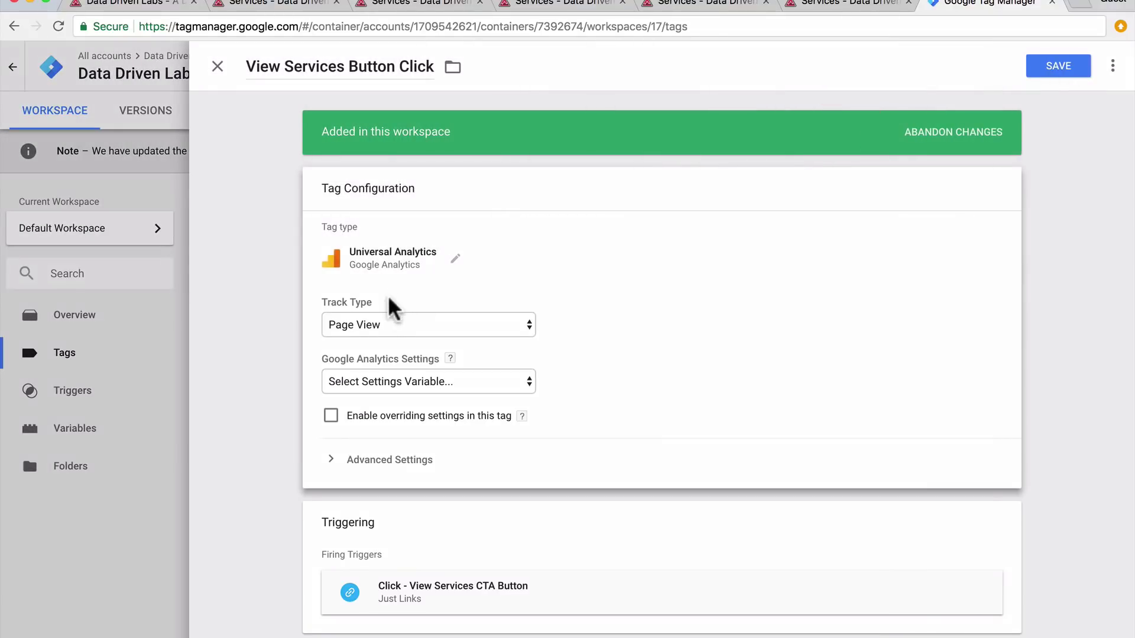
{"action": "left_click", "coordinate": [399, 325]}
{"action": "left_click", "coordinate": [406, 339]}
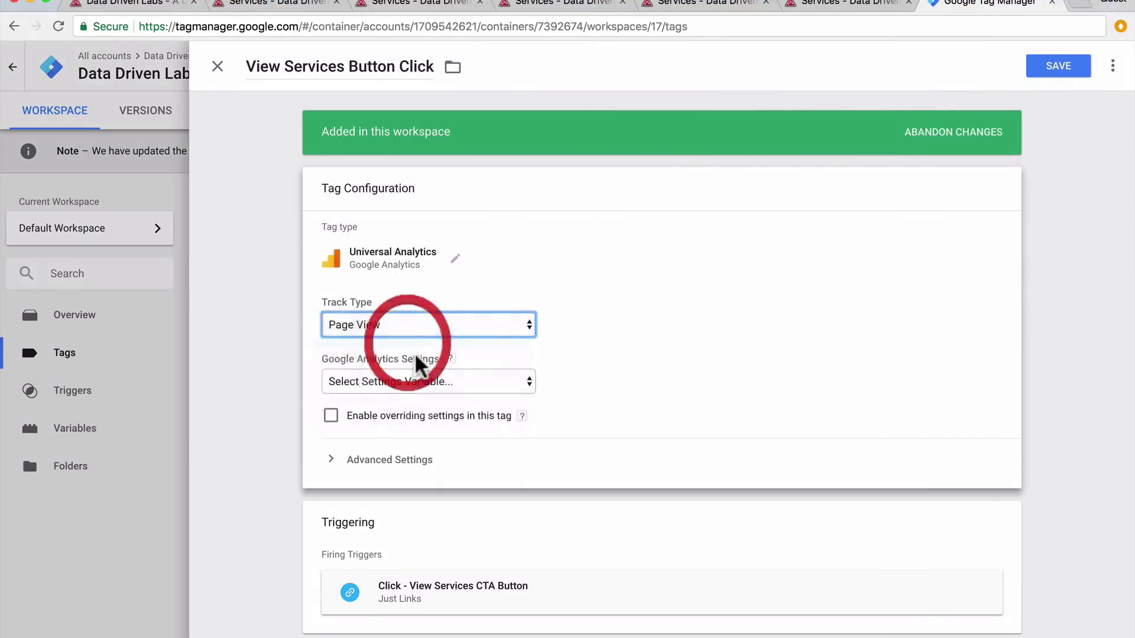
Set the event tracking parameters to category "CTA Button", action "Click" and label "View Services"
{"action": "left_click", "coordinate": [376, 402]}
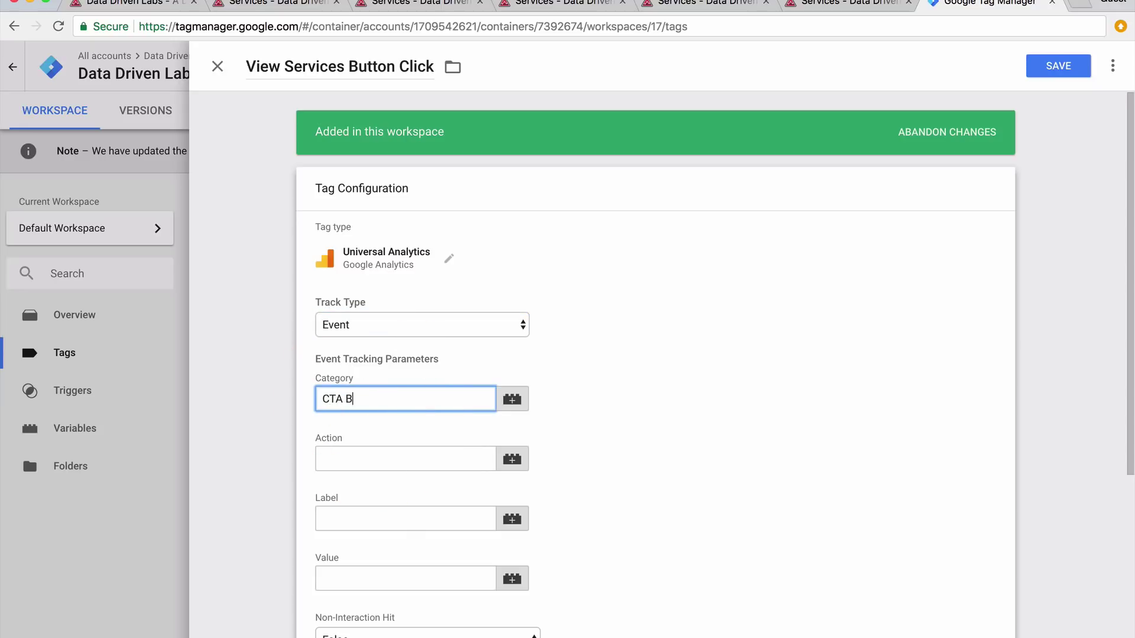
{"action": "type", "text": "CTA Button"}
{"action": "key", "text": "Tab"}
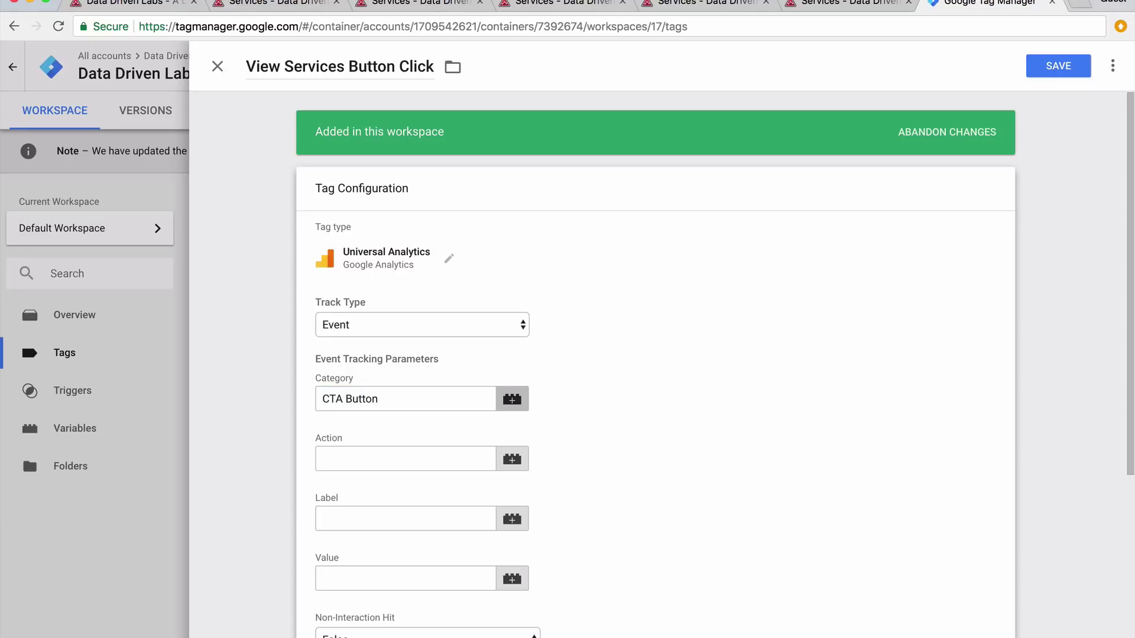
{"action": "left_click", "coordinate": [397, 461]}
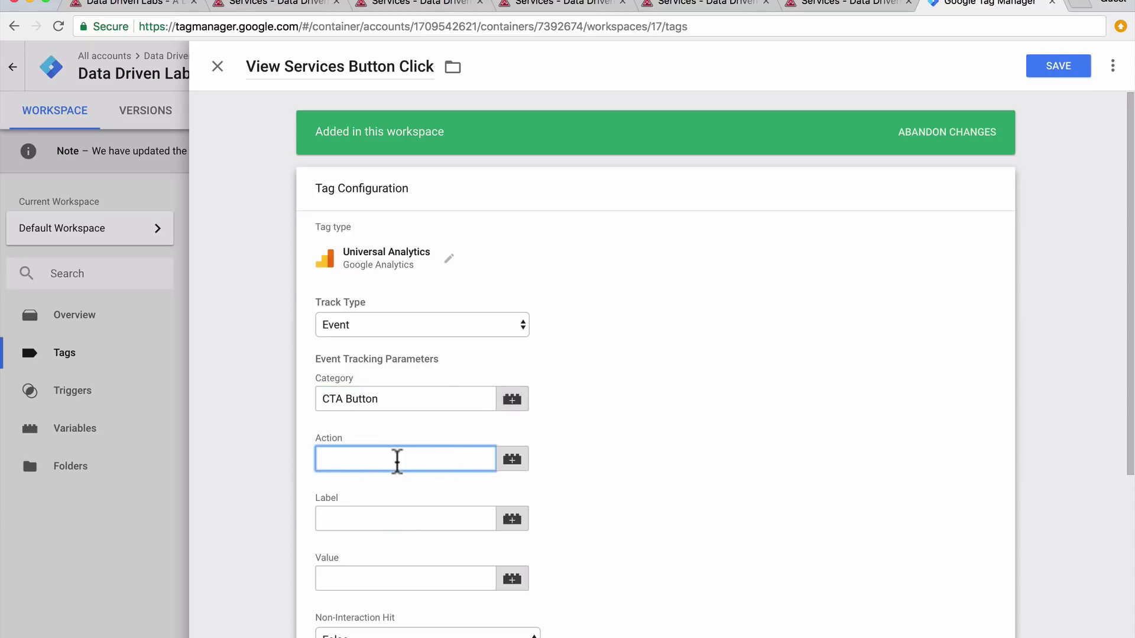
{"action": "left_click", "coordinate": [357, 522]}
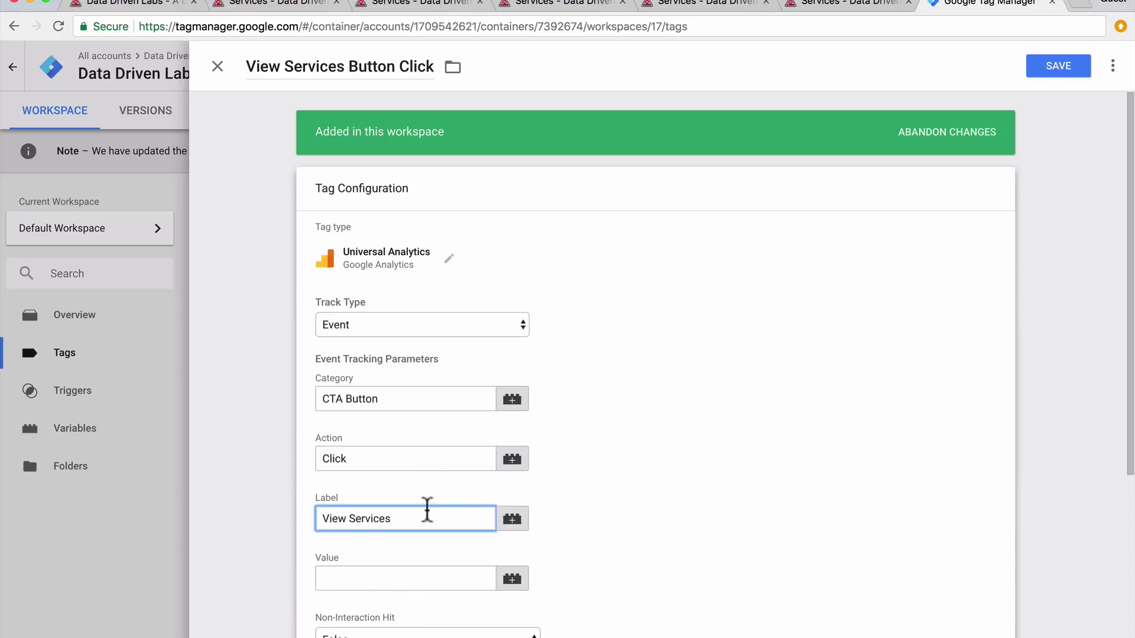
Set the tag's Google Analytics Settings to {{Google Analytics}} and save the tag
{"action": "scroll", "coordinate": [690, 467], "scroll_direction": "down", "scroll_amount": 5}
{"action": "left_click", "coordinate": [383, 449]}
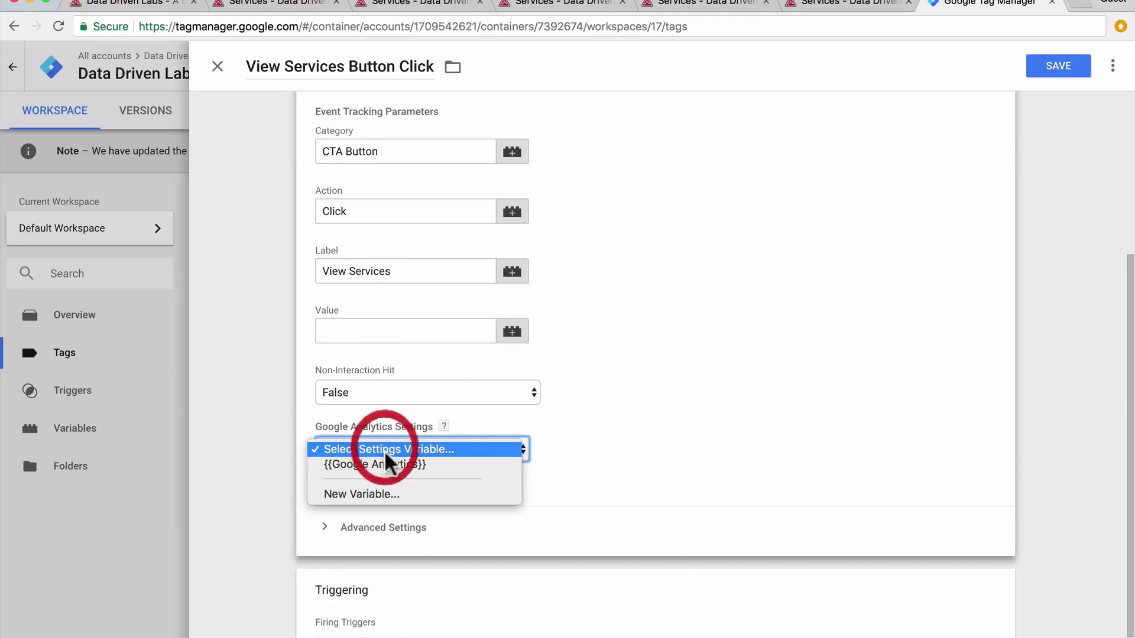
{"action": "left_click", "coordinate": [378, 465]}
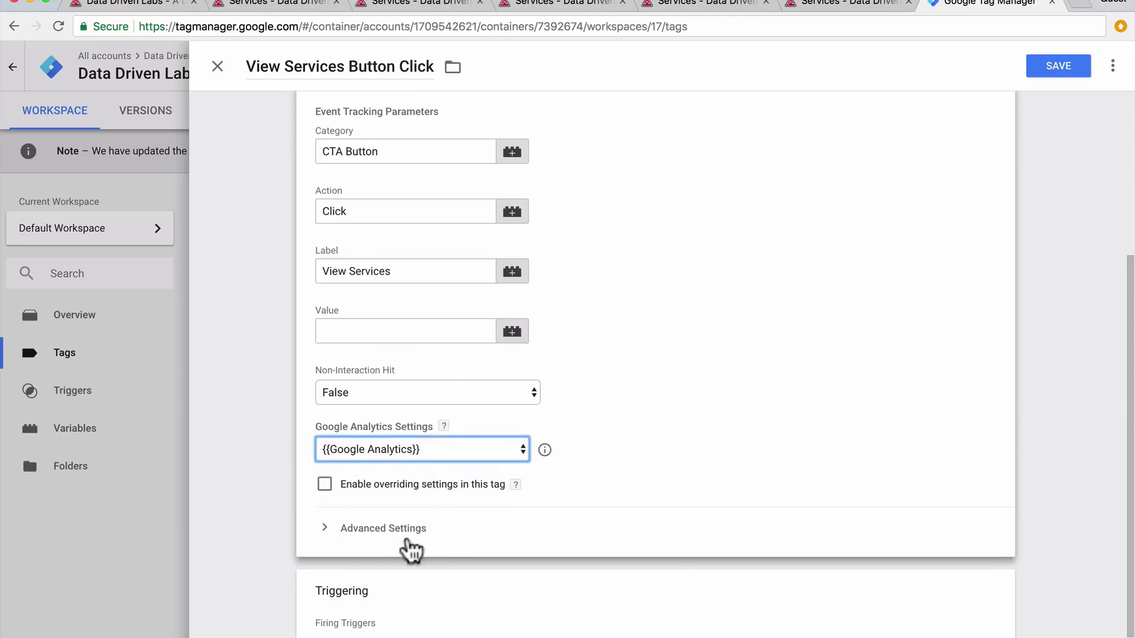
{"action": "left_click", "coordinate": [1058, 66]}
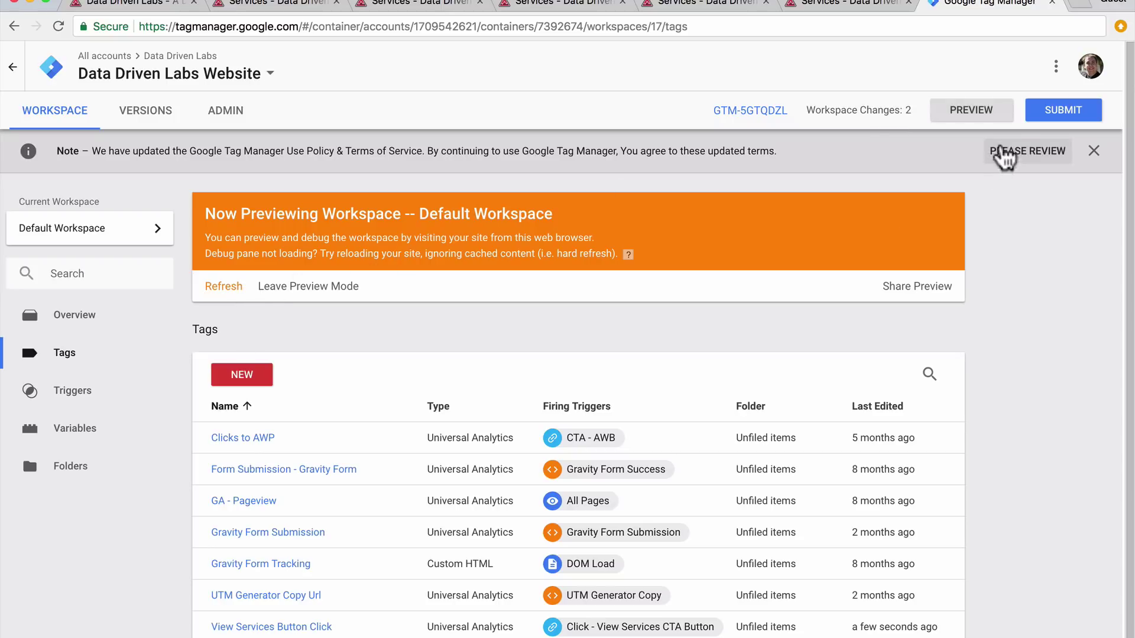
Publish the workspace changes to the Live environment as a version named "Hero Button Click" and review the version's changes
{"action": "left_click", "coordinate": [1062, 113]}
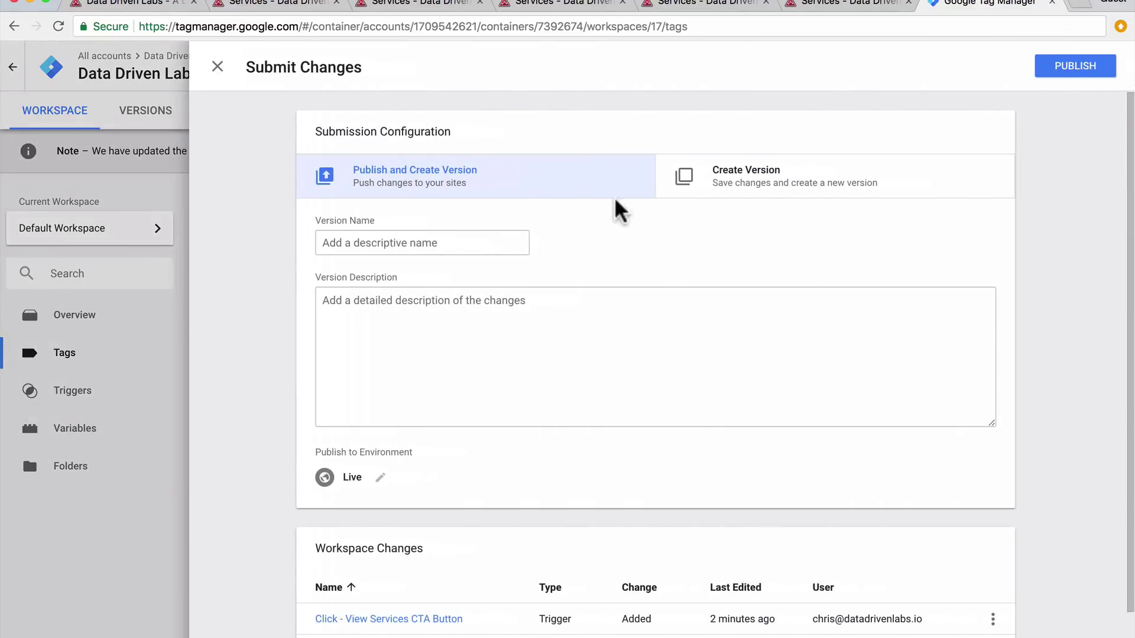
{"action": "left_click", "coordinate": [1083, 75]}
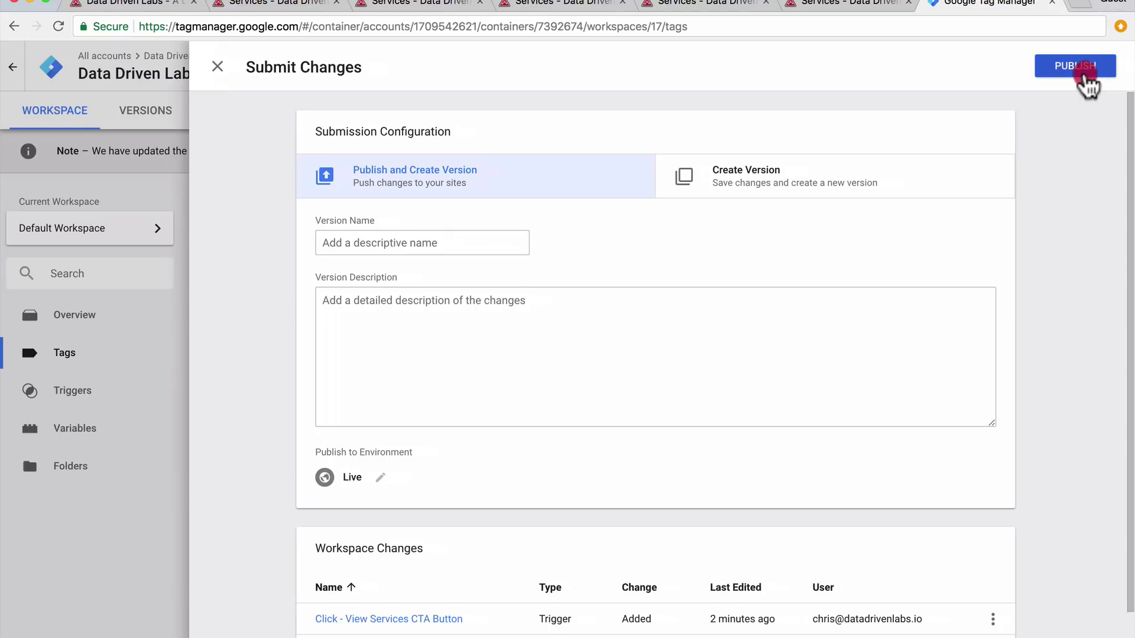
{"action": "left_click", "coordinate": [396, 213]}
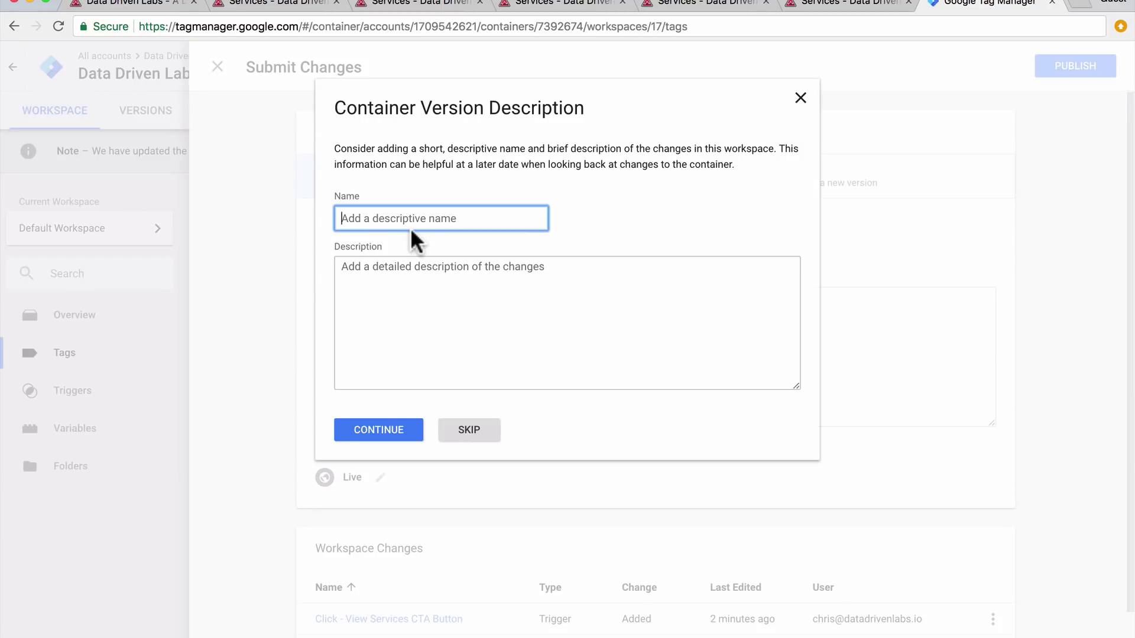
{"action": "type", "text": "Hero Button Click"}
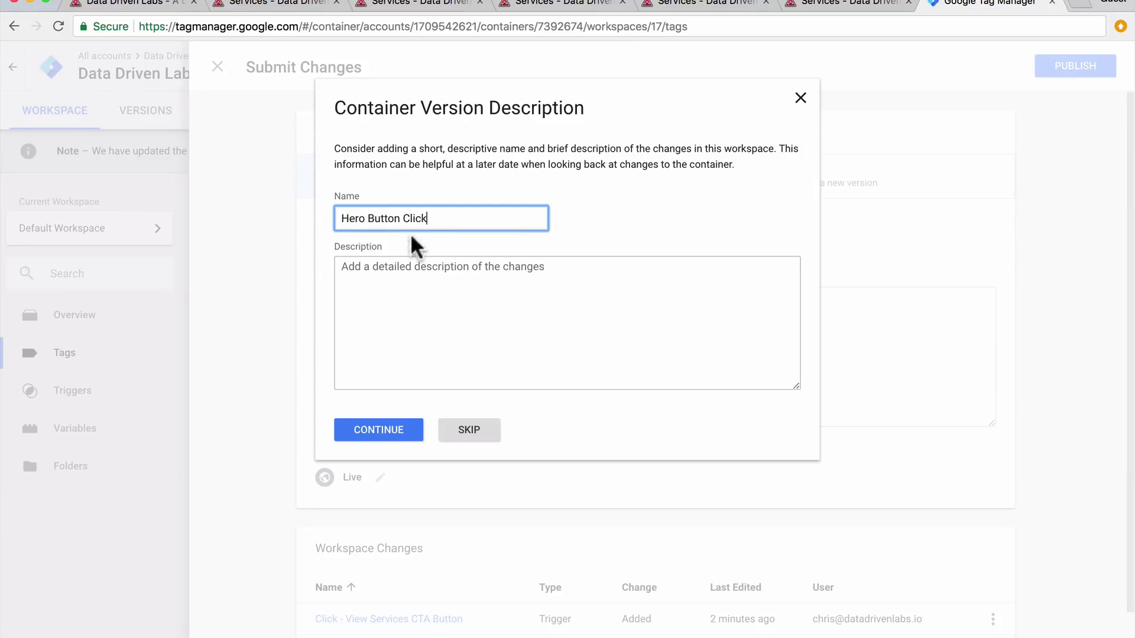
{"action": "left_click", "coordinate": [379, 426]}
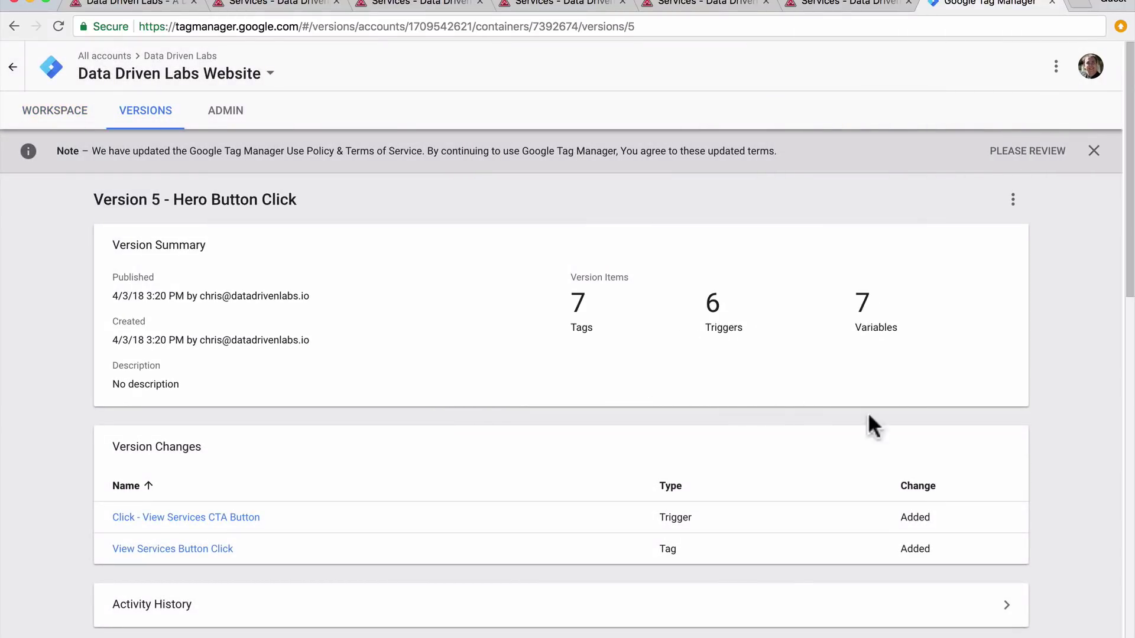
{"action": "scroll", "coordinate": [950, 443], "scroll_direction": "down", "scroll_amount": 1}
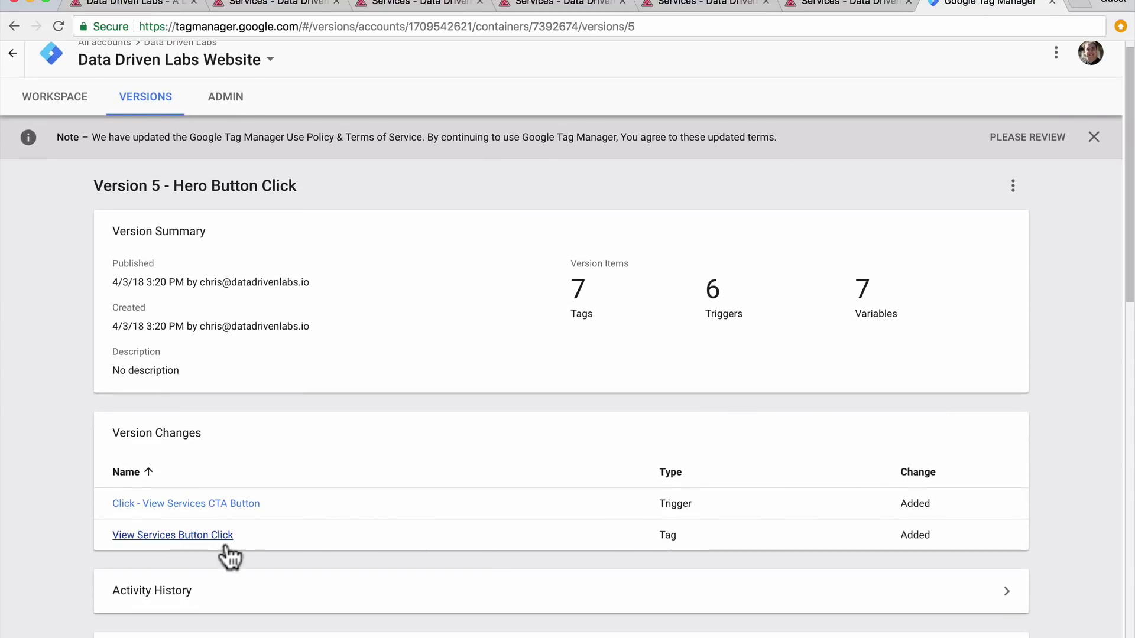
{"action": "scroll", "coordinate": [728, 474], "scroll_direction": "up", "scroll_amount": 1}
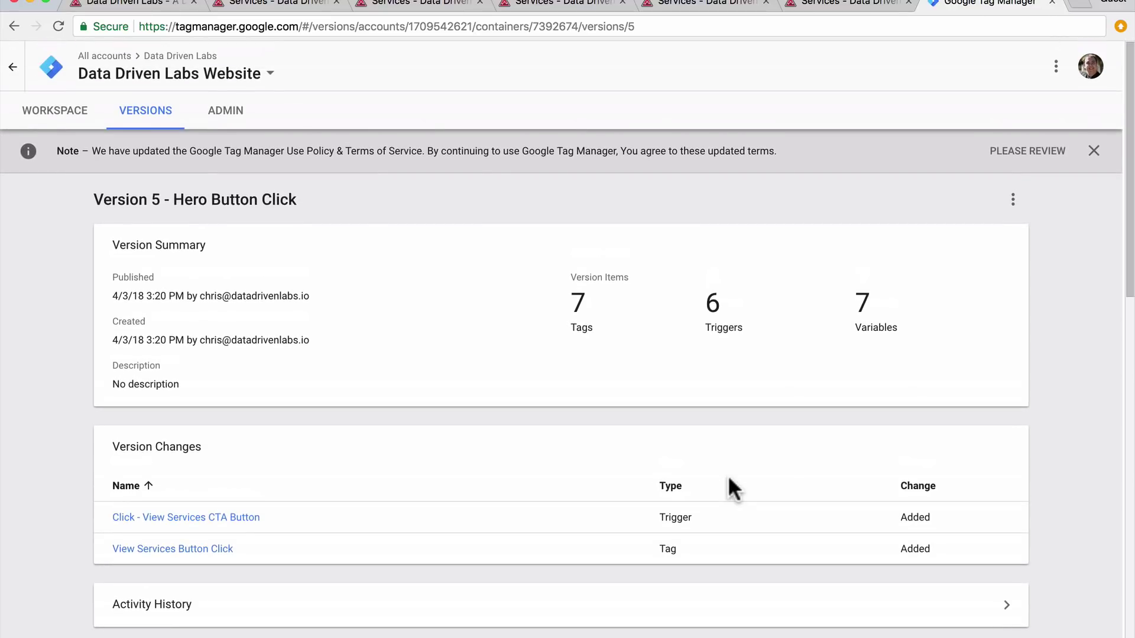
Inspect the View Services link on the Data Driven Labs homepage and examine its class attribute, trying a space inside "uabb-transparent-fade-btn"
{"action": "left_click", "coordinate": [140, 6]}
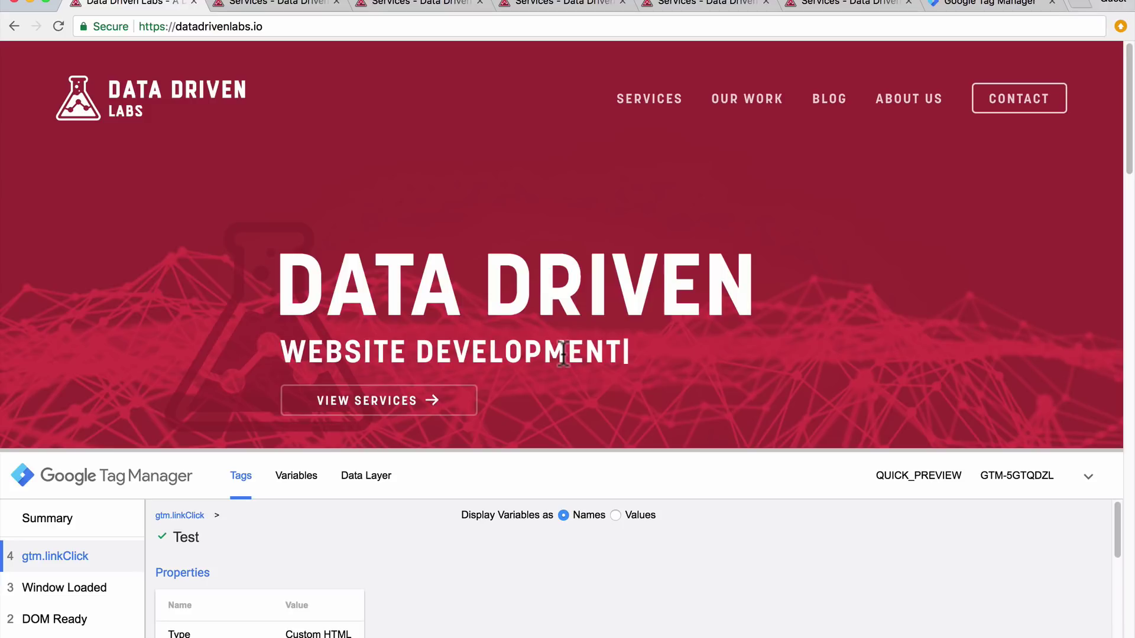
{"action": "right_click", "coordinate": [453, 399]}
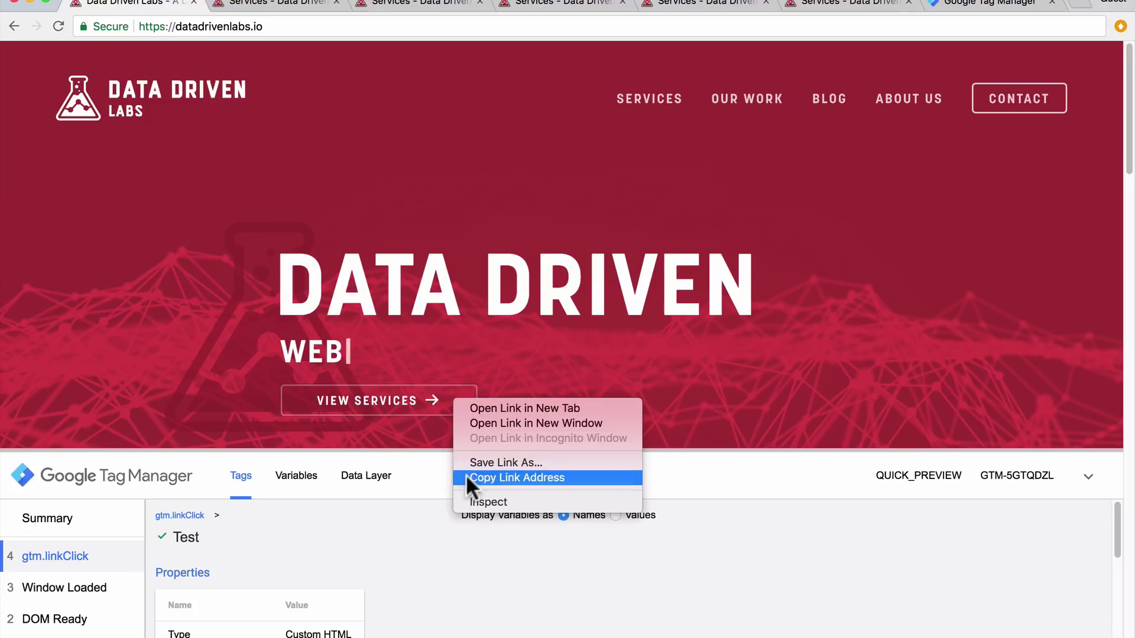
{"action": "left_click", "coordinate": [483, 504]}
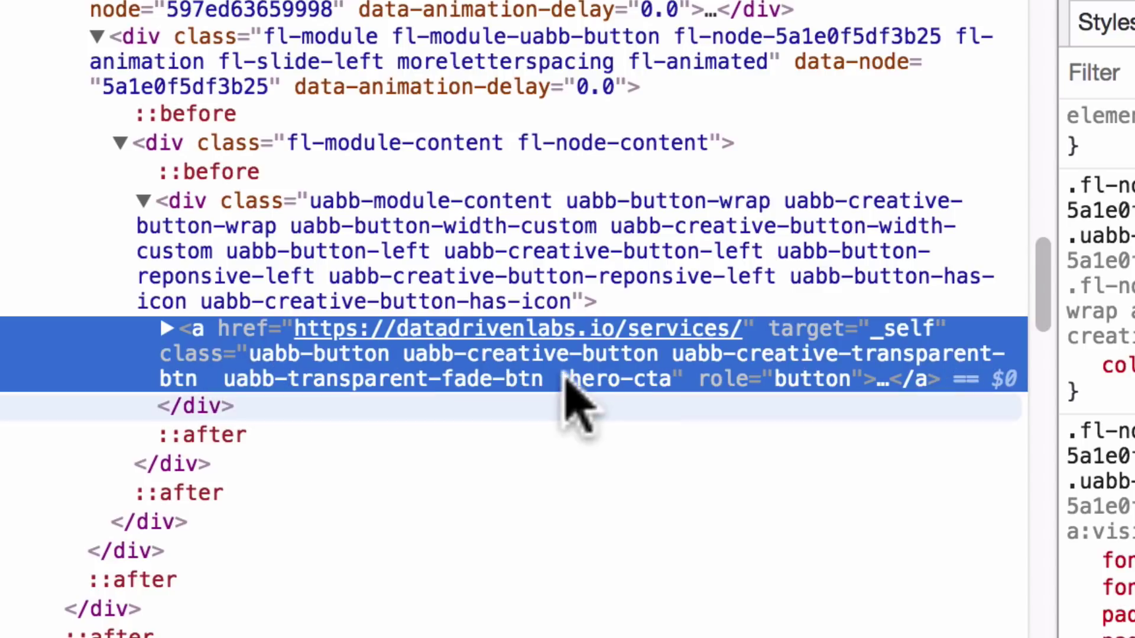
{"action": "double_click", "coordinate": [276, 364]}
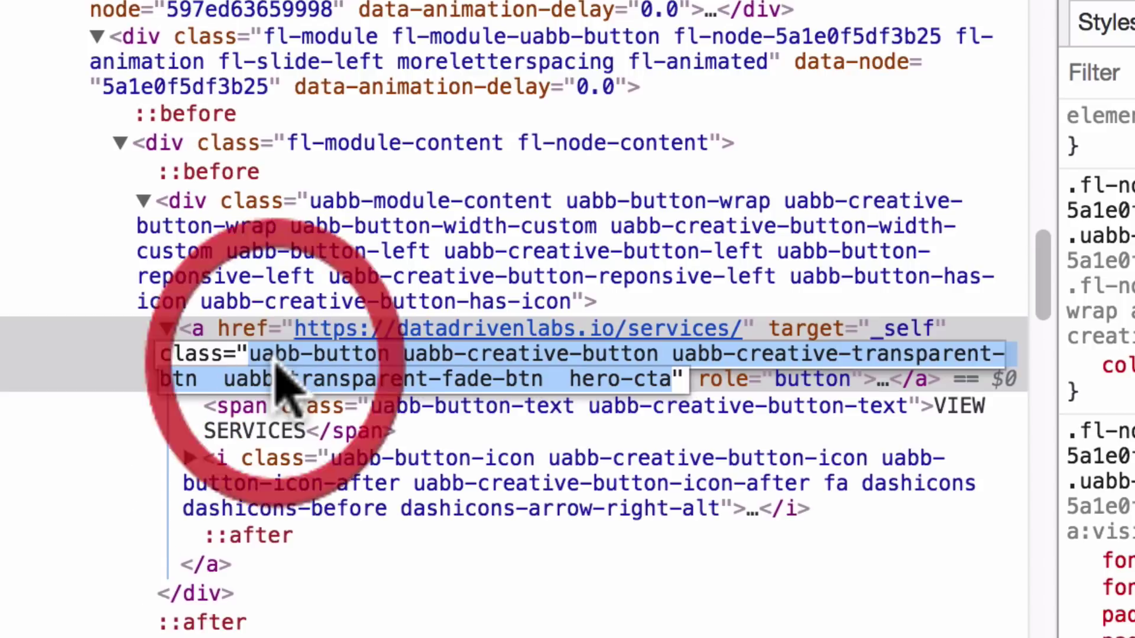
{"action": "left_click", "coordinate": [421, 381]}
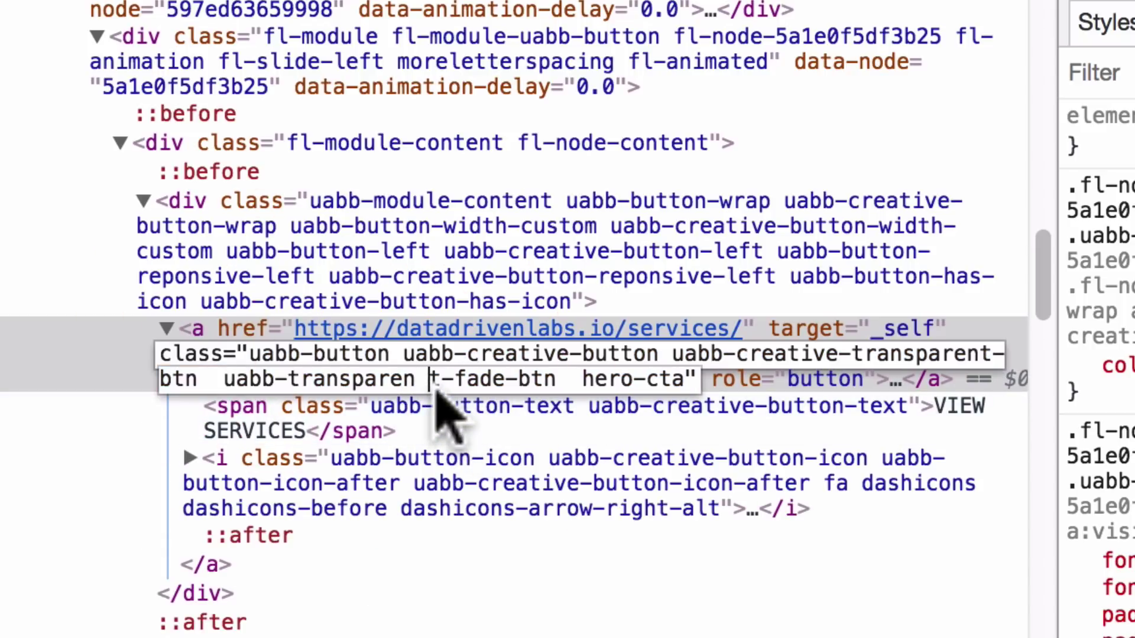
{"action": "key", "text": "BackSpace"}
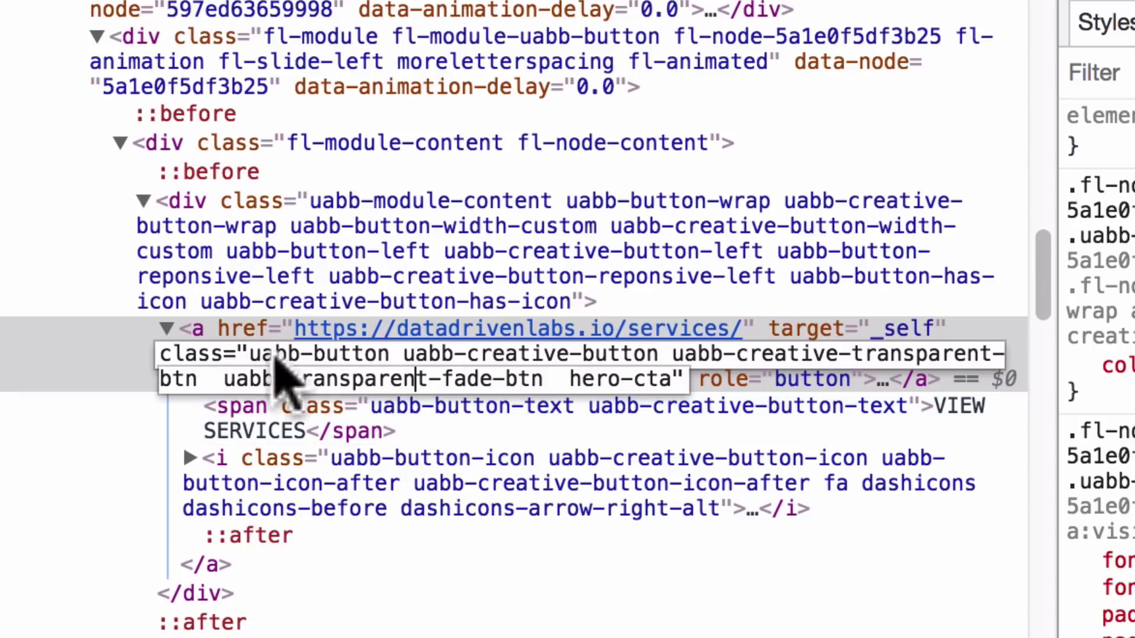
{"action": "left_click", "coordinate": [62, 373]}
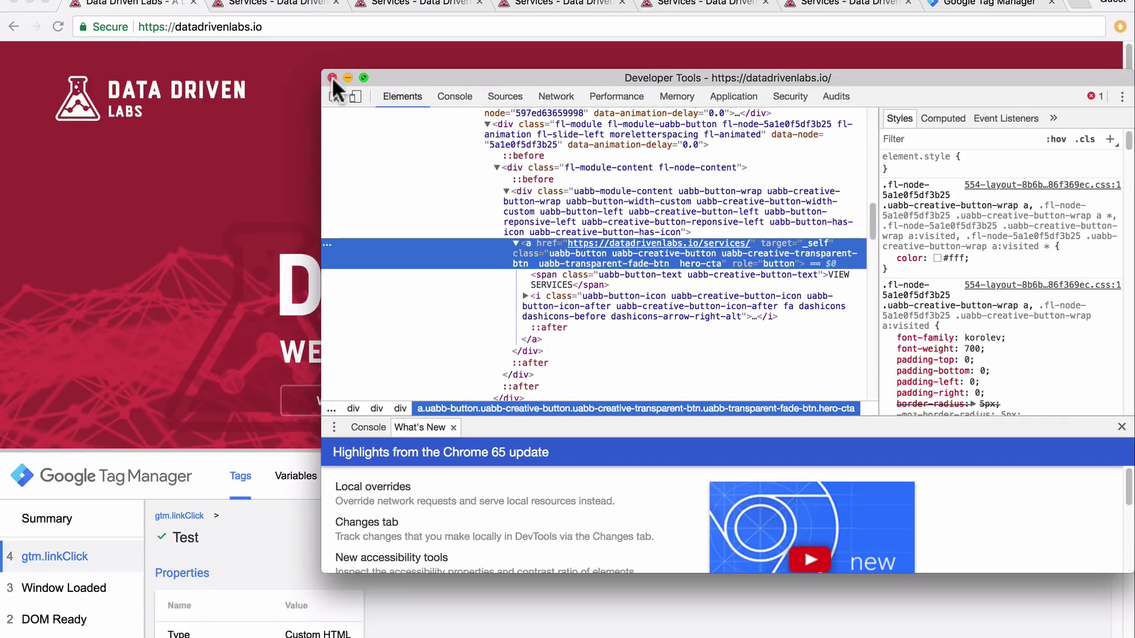
Close the developer tools and collapse the Tag Manager debug pane on the homepage
{"action": "left_click", "coordinate": [168, 36]}
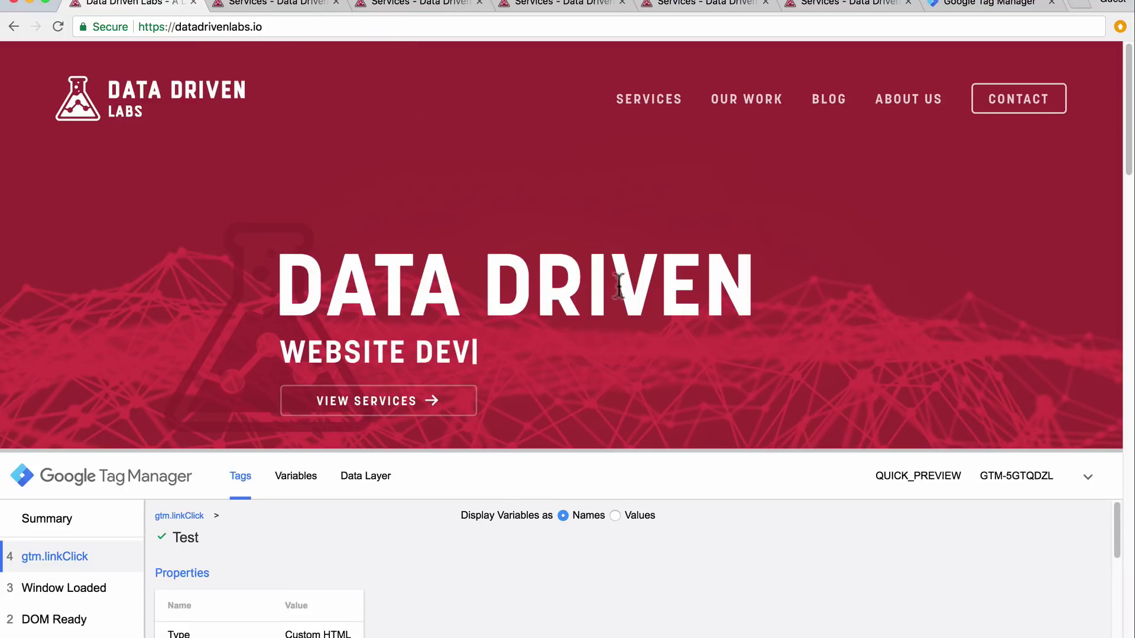
{"action": "left_click", "coordinate": [1087, 476]}
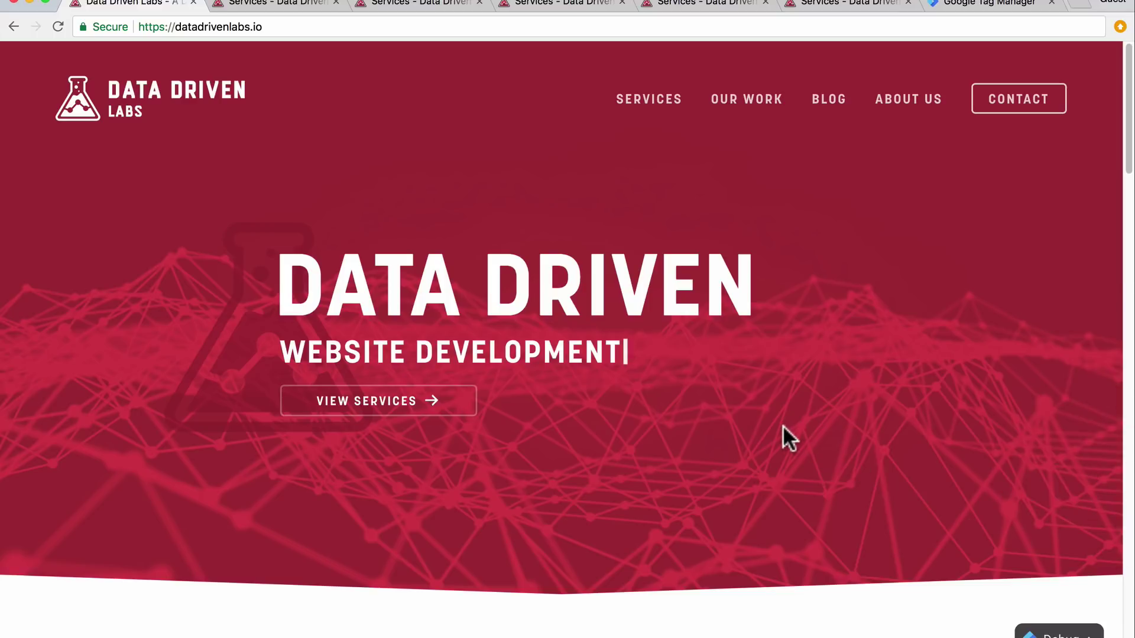